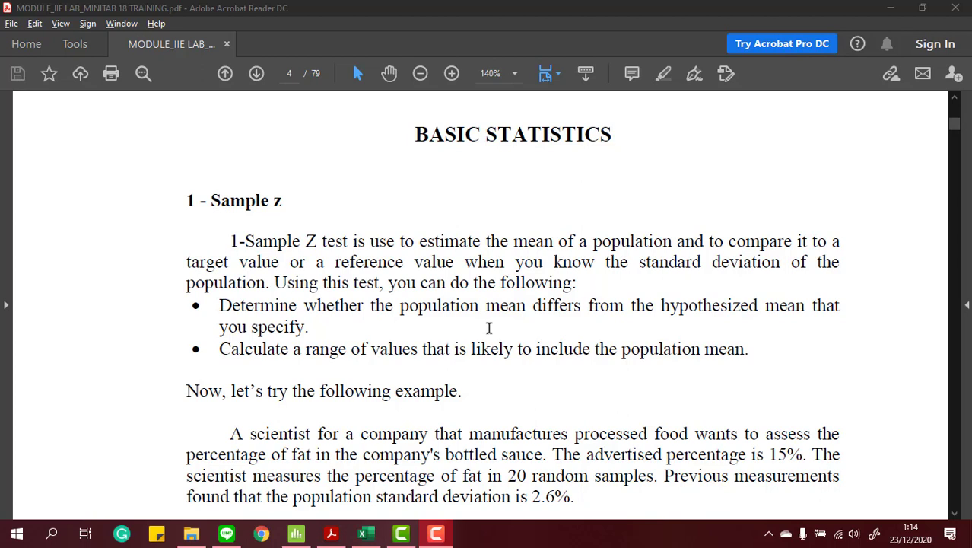
- Read through the 1-Sample Z bottled-sauce example, its Percent Fat data table and the numbered test instructions in the training module
scroll(490, 328, down, 1)
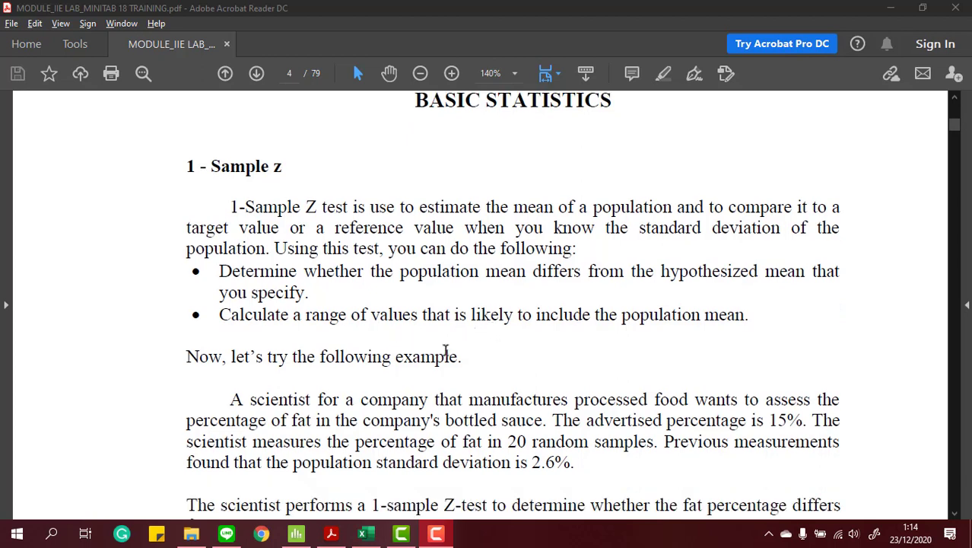
scroll(483, 352, down, 2)
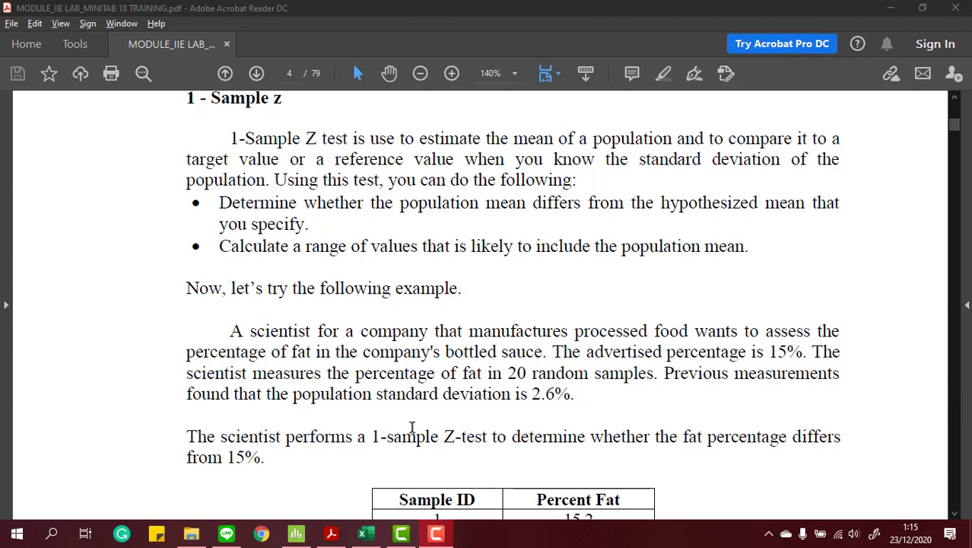
scroll(668, 402, down, 3)
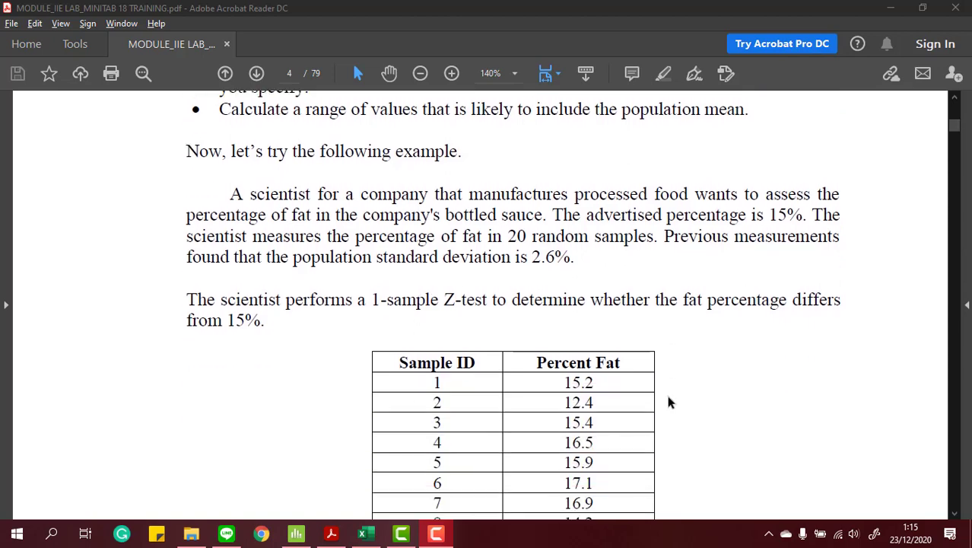
scroll(669, 401, down, 4)
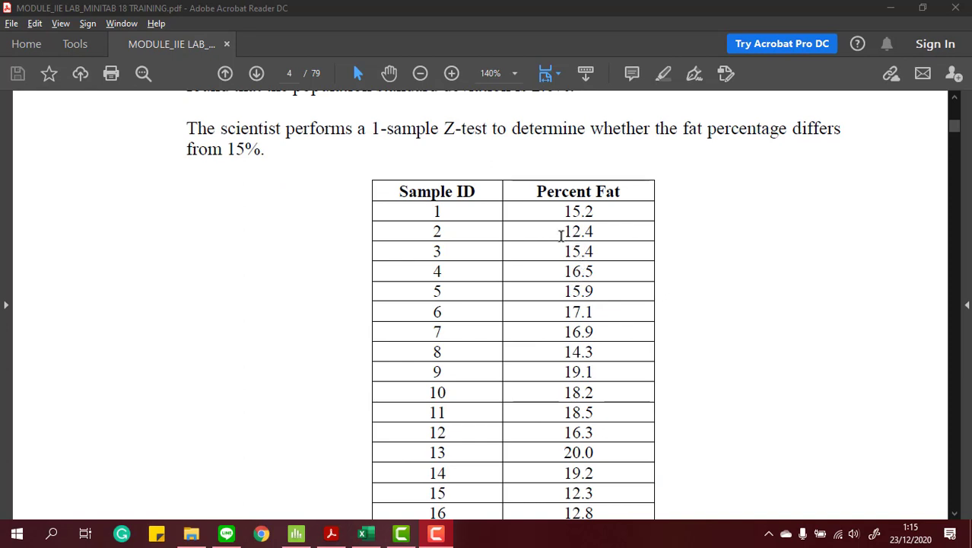
scroll(594, 235, down, 3)
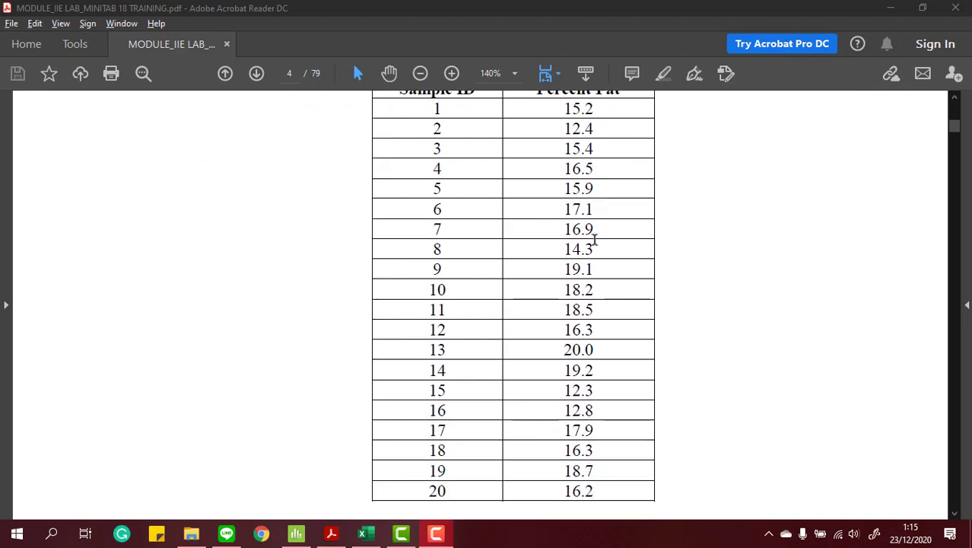
scroll(597, 263, up, 4)
scroll(601, 273, up, 1)
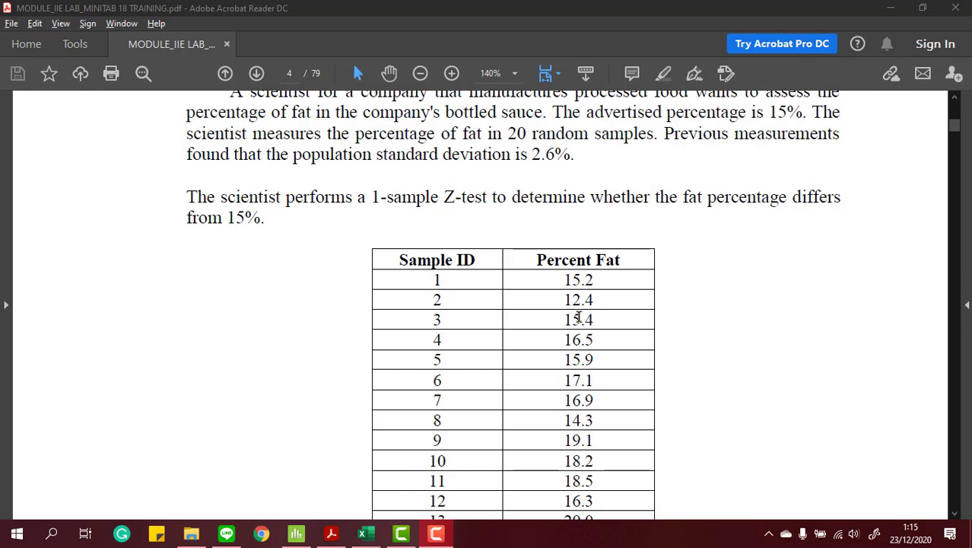
scroll(578, 319, down, 15)
scroll(578, 319, down, 5)
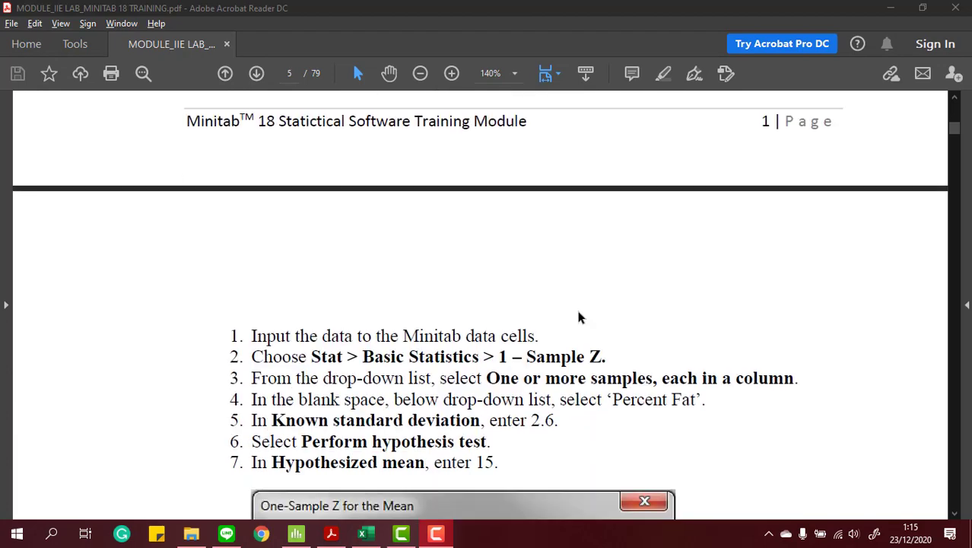
scroll(552, 337, down, 3)
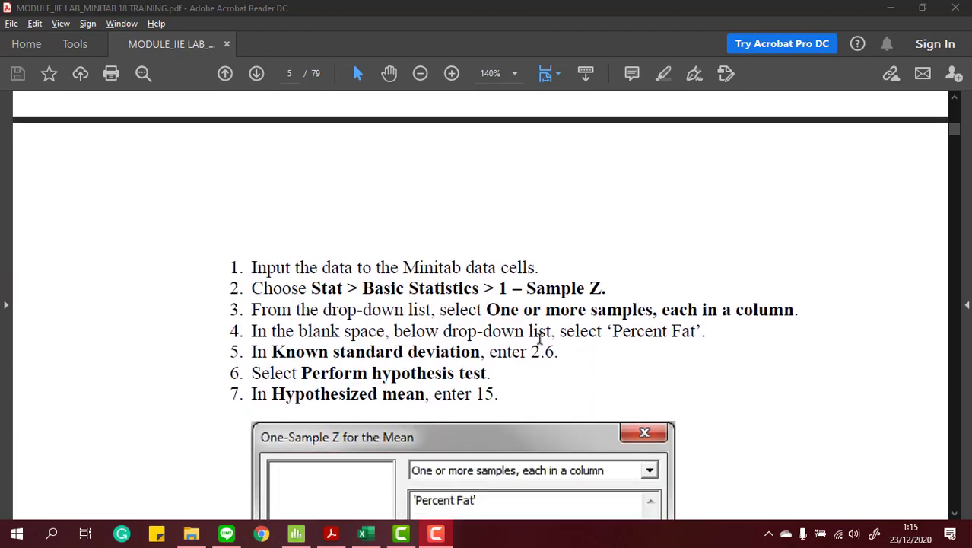
scroll(548, 285, up, 12)
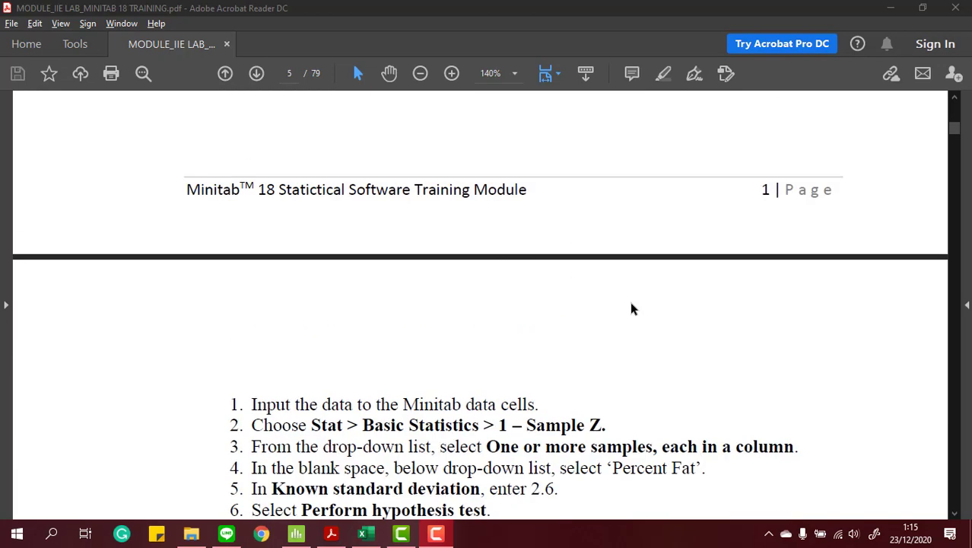
scroll(620, 205, down, 4)
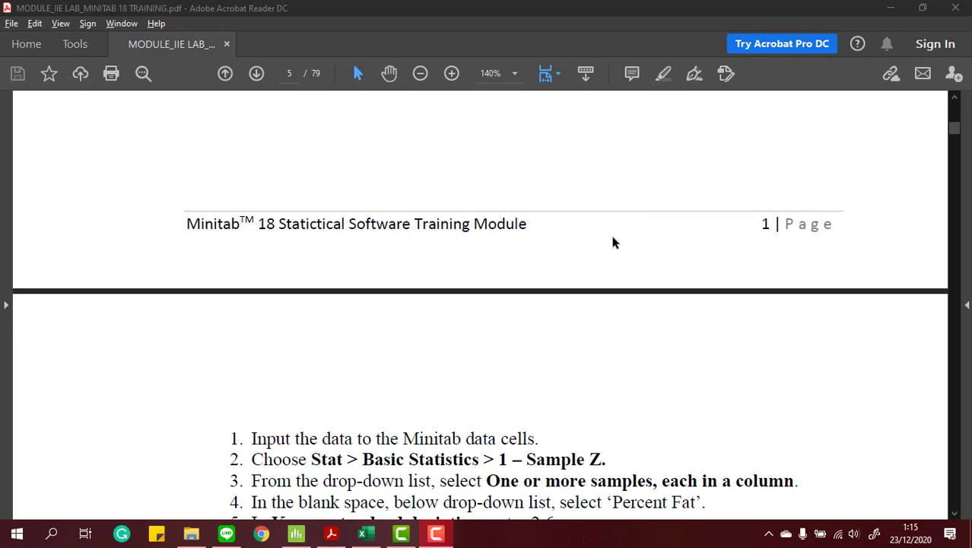
scroll(612, 242, down, 4)
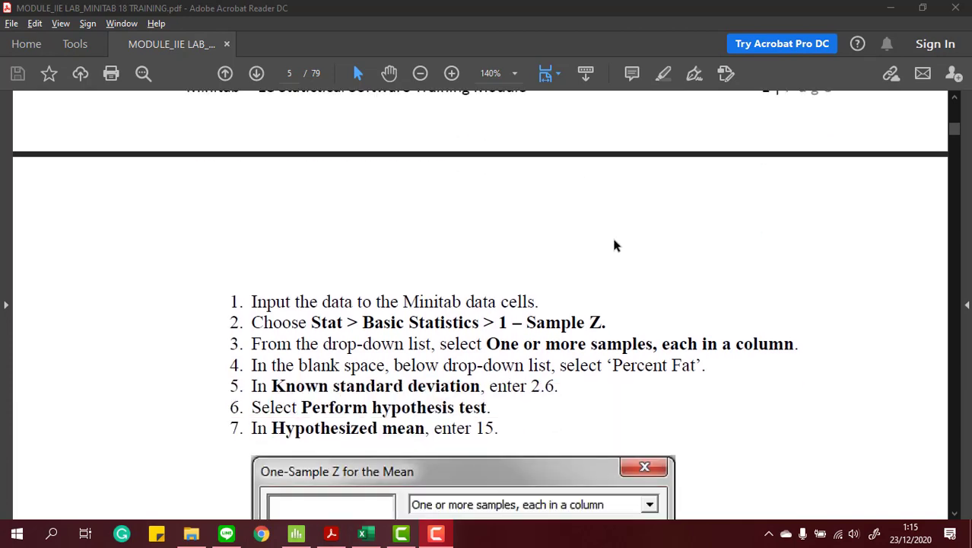
- Switch to the Excel workbook and copy the whole Sample ID and Percent Fat table from the 1-Sample z sheet
click(364, 533)
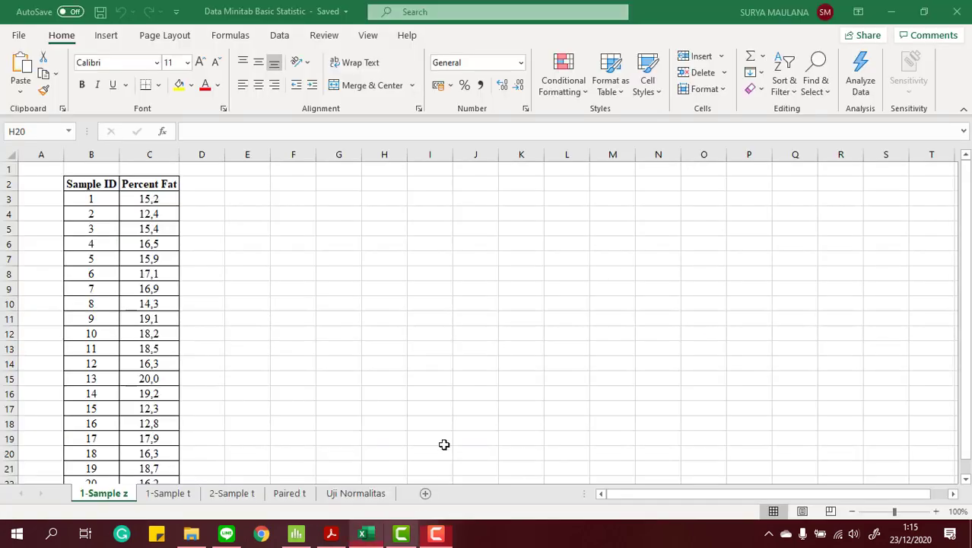
click(147, 199)
key(ctrl+a)
key(ctrl+c)
- Switch to Minitab and paste the copied table into Worksheet 1 with its headers in the name row, starting at column C1
key(alt+Tab)
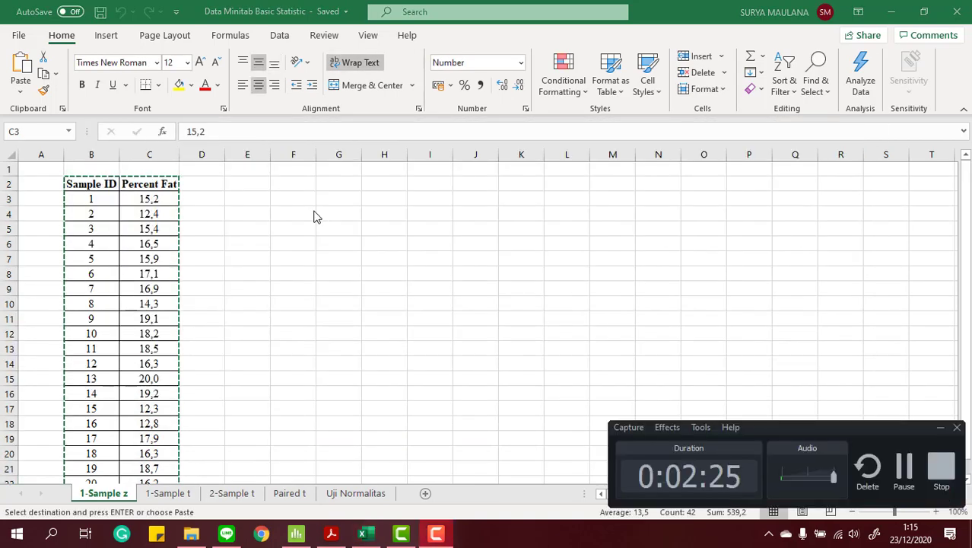
key(alt+Tab)
key(alt+Tab)
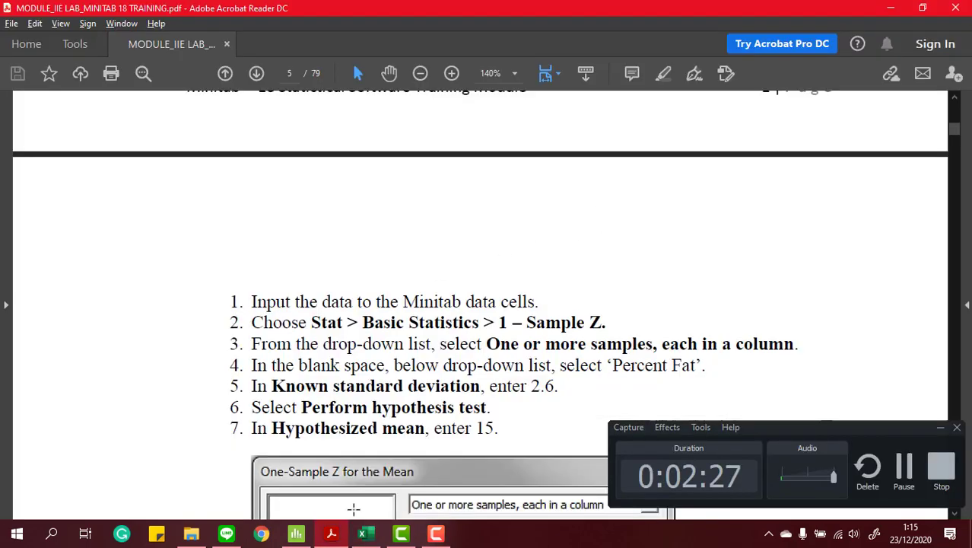
click(296, 533)
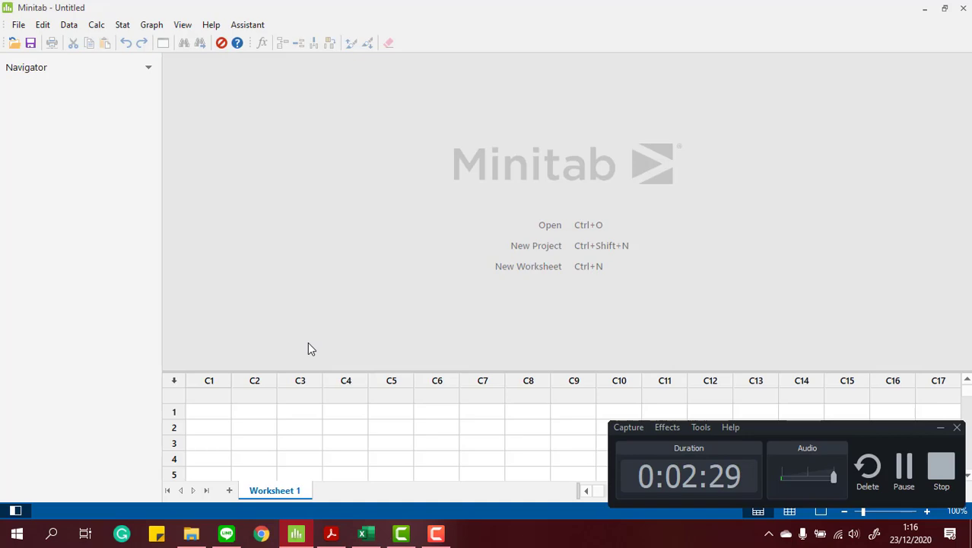
click(219, 397)
key(ctrl+v)
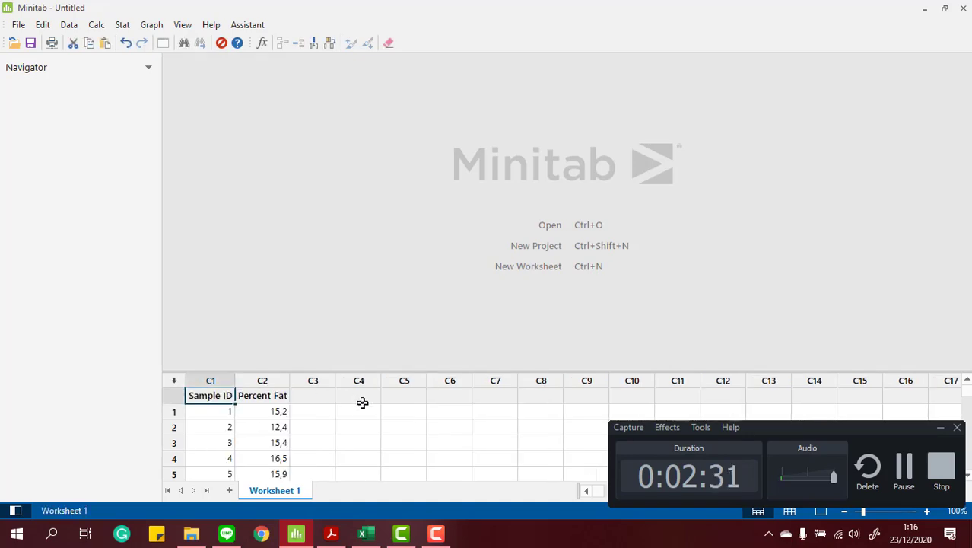
click(359, 397)
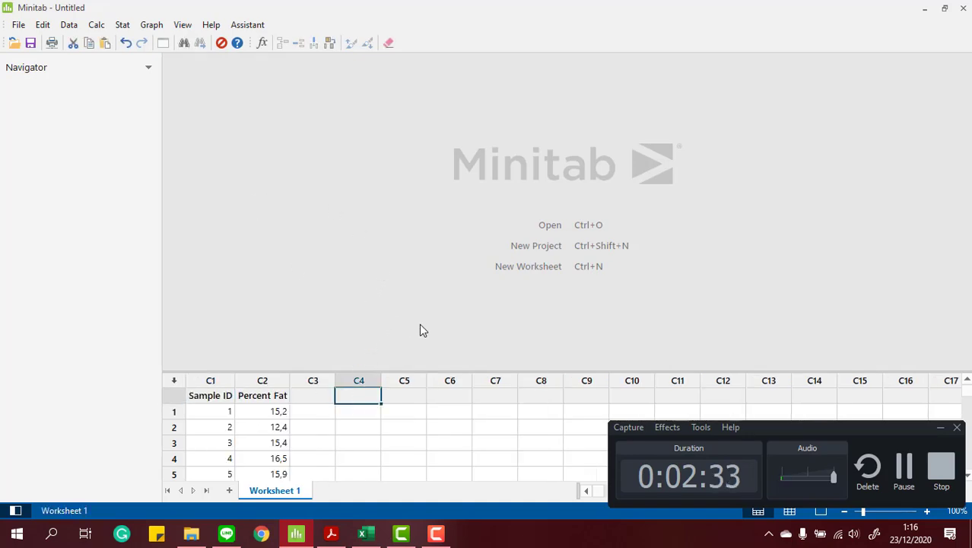
- Start a 1-Sample Z test from the basic statistics and choose Percent Fat as the sample column, following the module's instructions
key(alt+Tab)
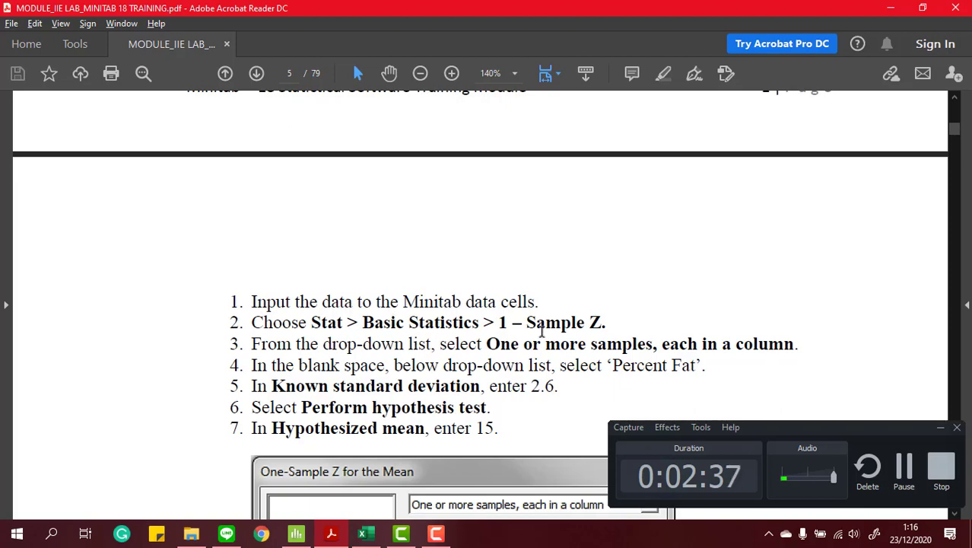
key(alt+Tab)
click(122, 25)
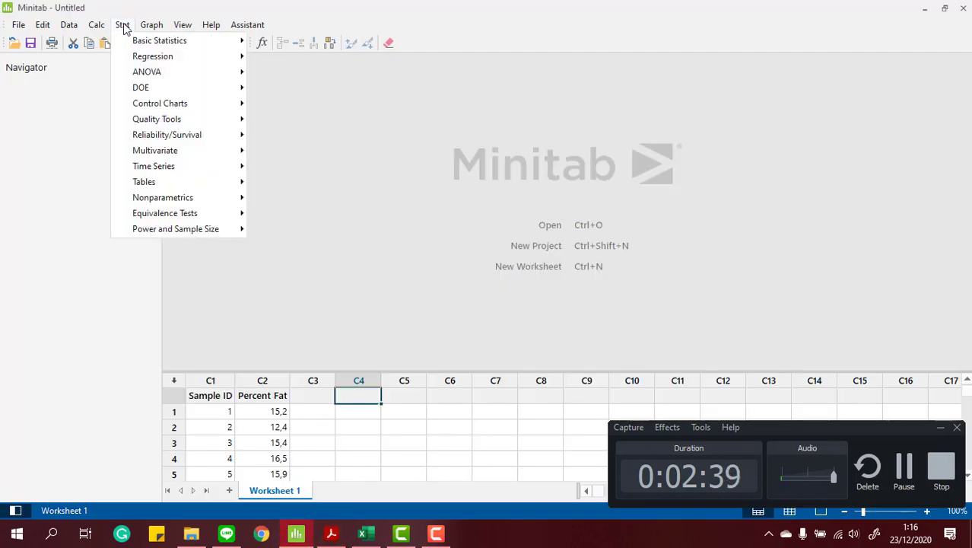
mouse_move(198, 47)
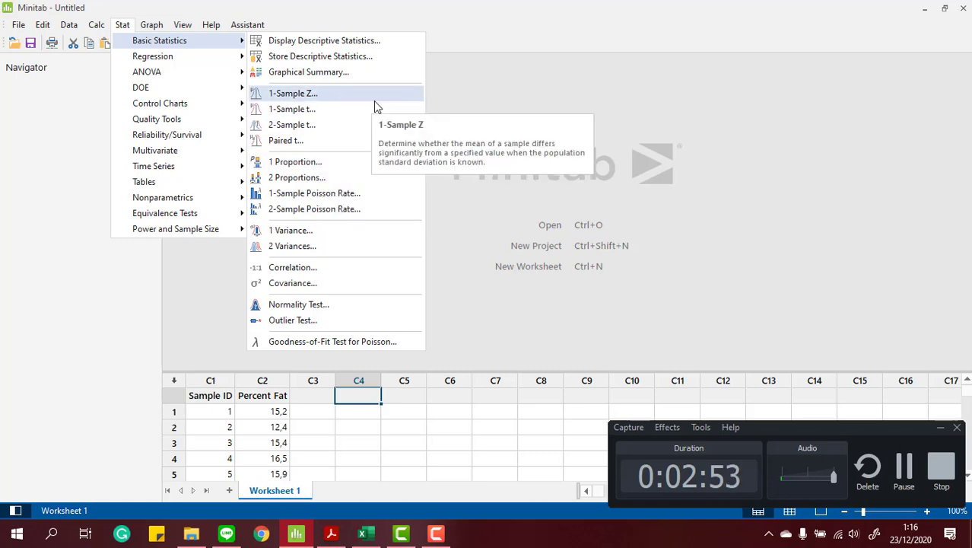
click(329, 96)
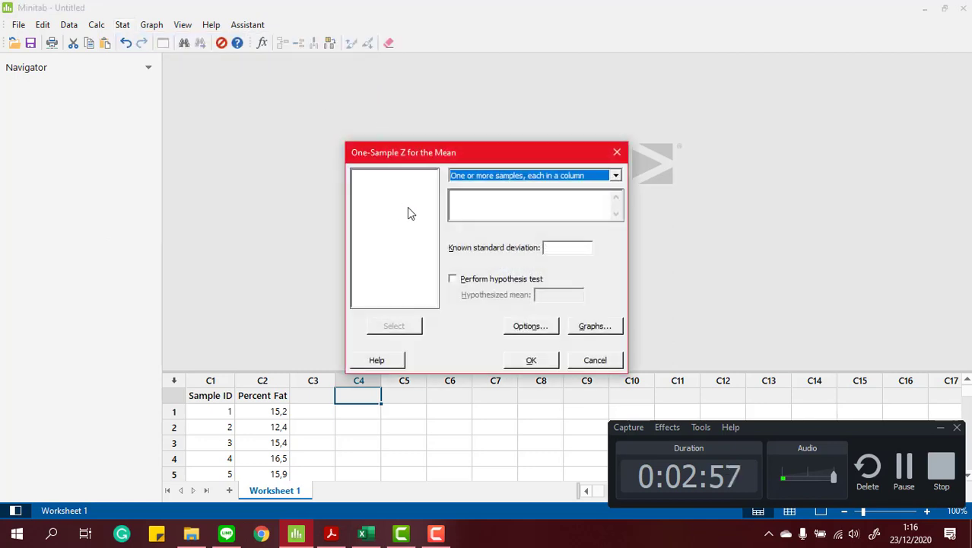
click(495, 207)
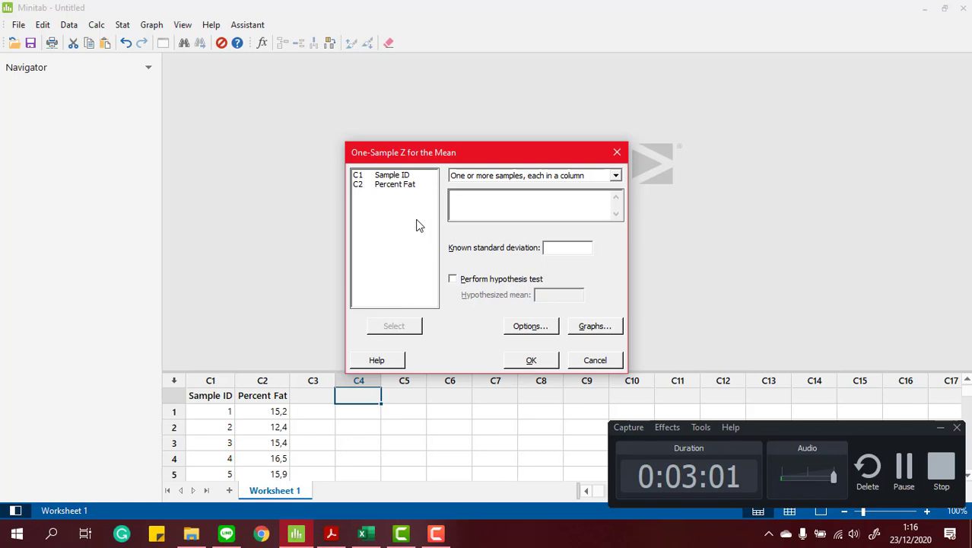
click(415, 190)
double_click(415, 191)
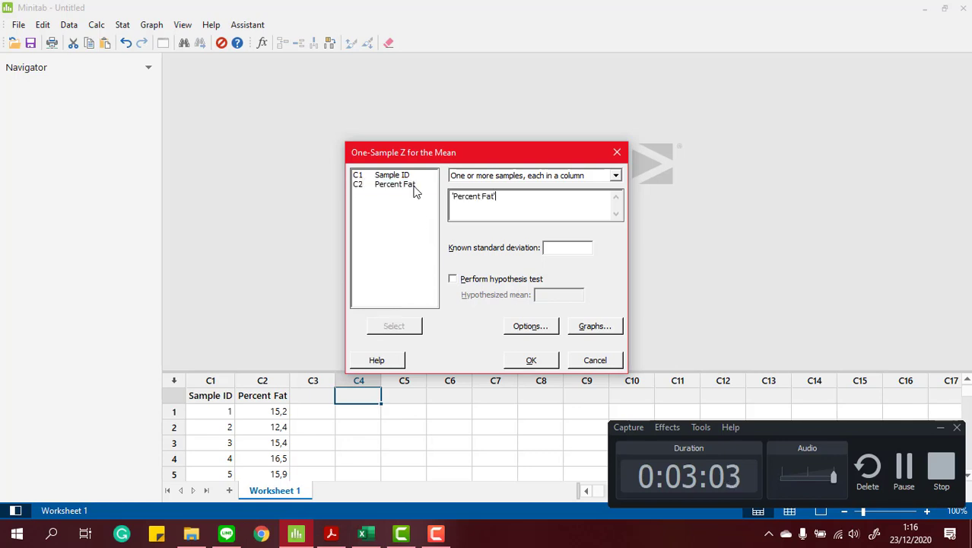
- Look up the known standard deviation in the module and set it to 2,6 for the Z test
click(562, 249)
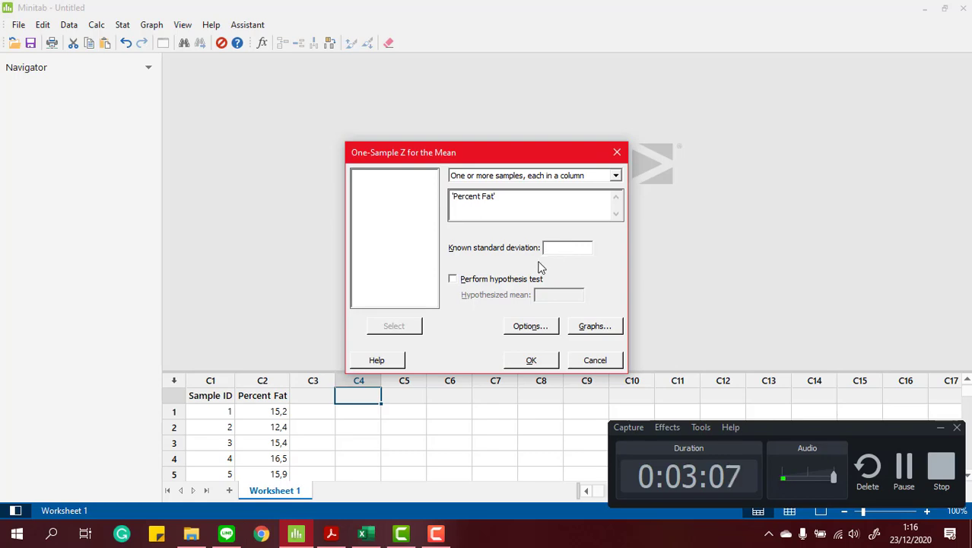
key(alt+Tab)
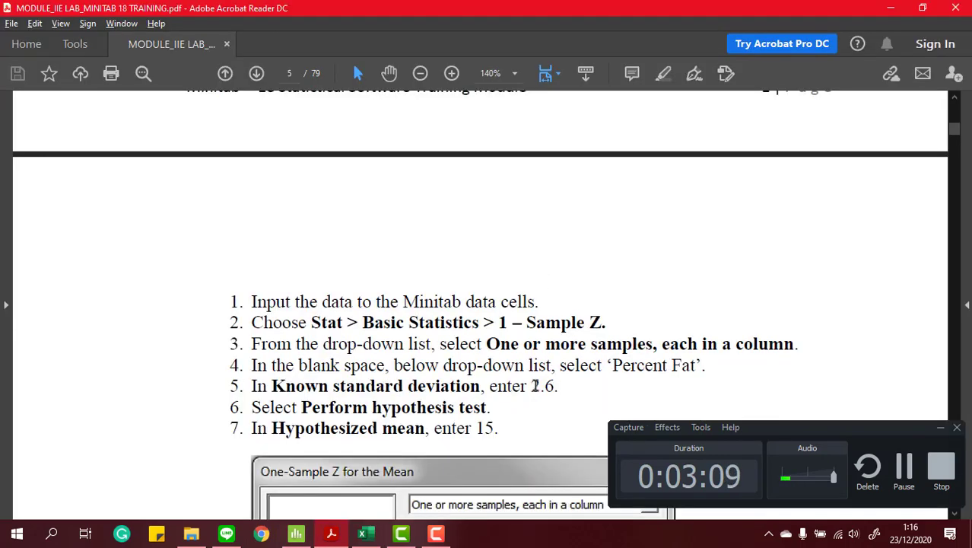
key(alt+Tab)
text(2)
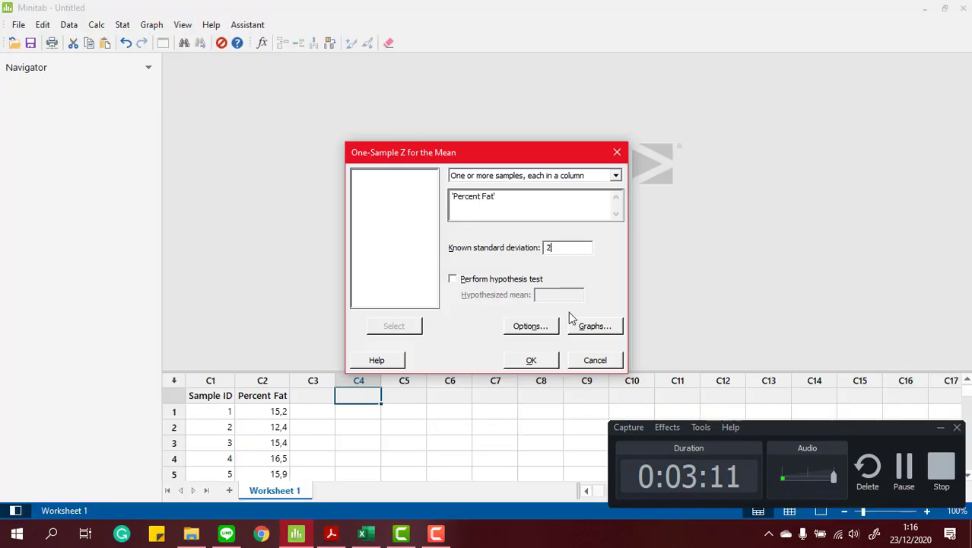
text(,6)
- Enable the hypothesis test, look up its mean in the module, set the hypothesized mean to 15 and run the test
click(522, 280)
click(551, 296)
key(alt+Tab)
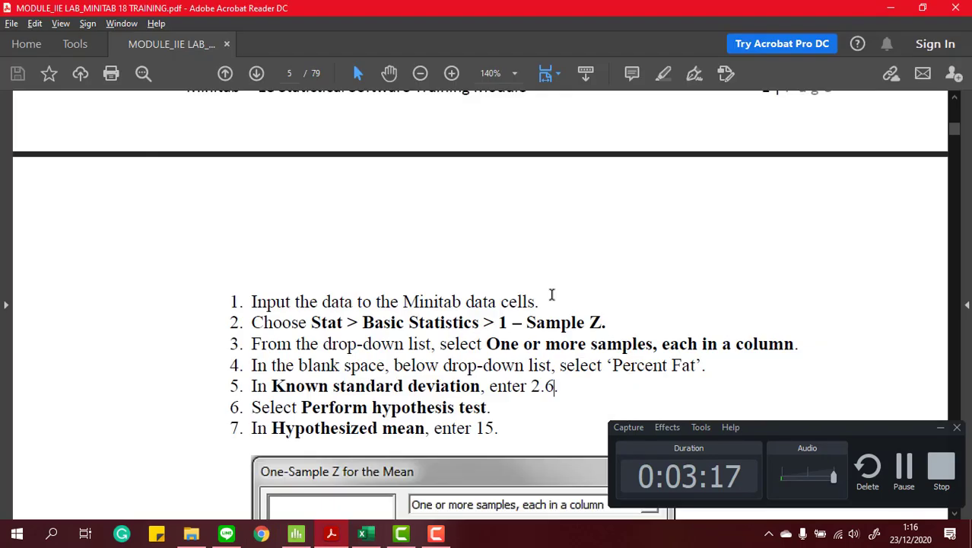
scroll(578, 315, up, 5)
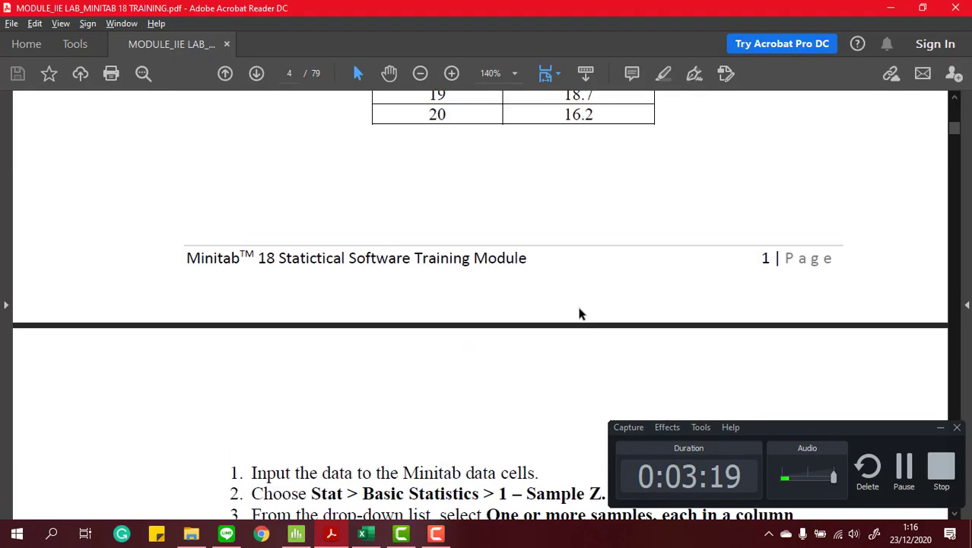
scroll(578, 316, down, 5)
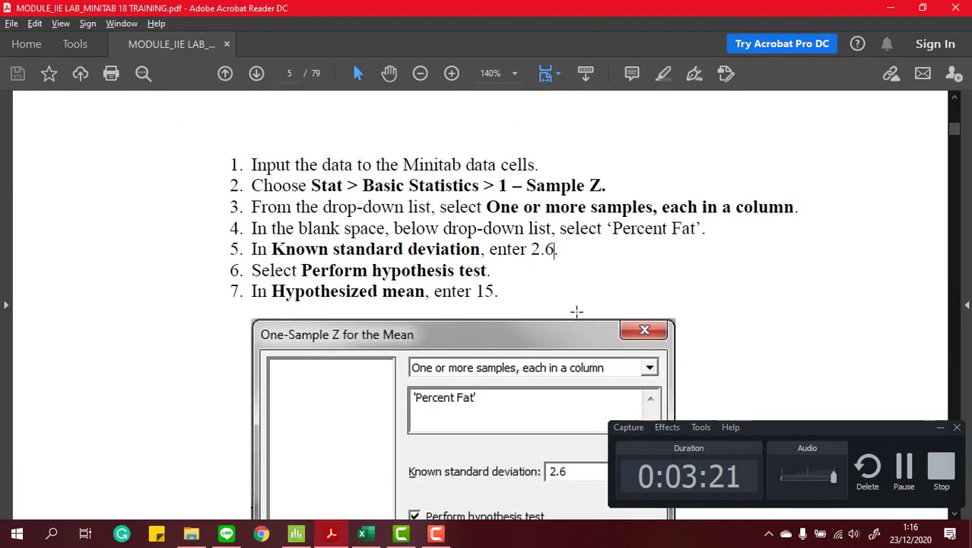
scroll(568, 310, up, 1)
drag(476, 292, 501, 292)
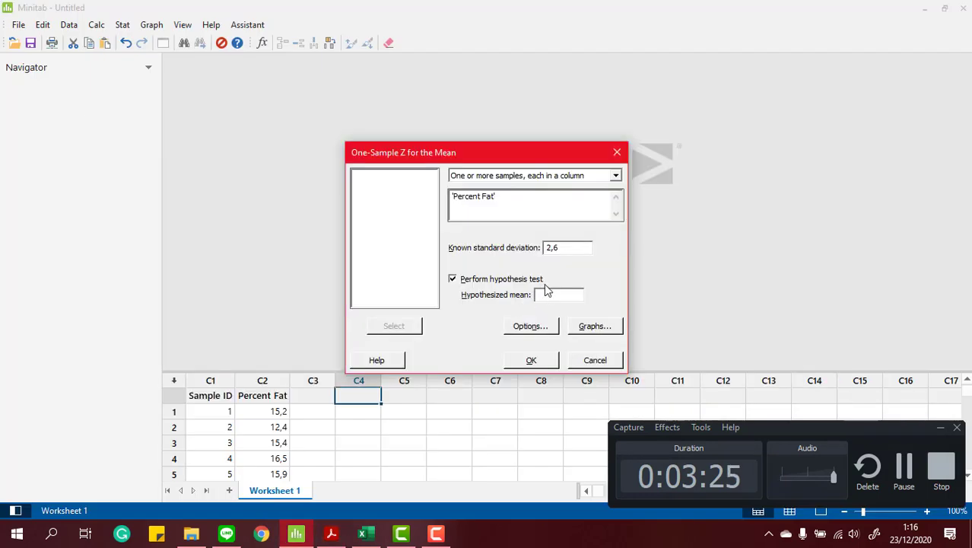
text(15)
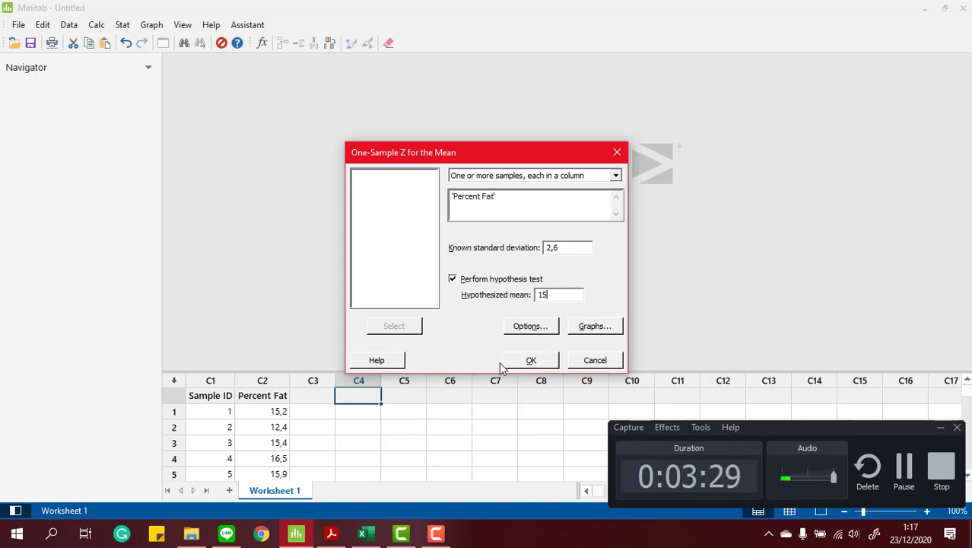
click(530, 362)
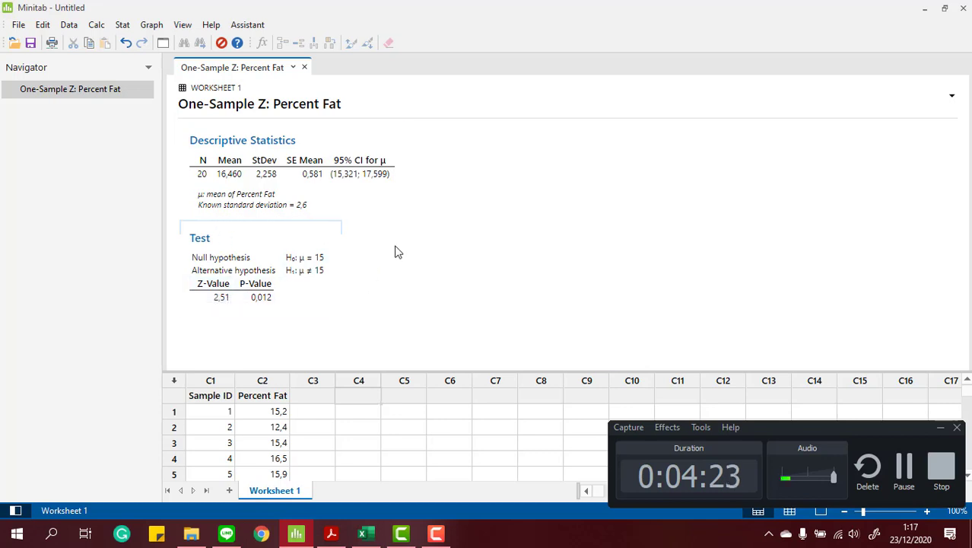
- Examine the 1-Sample t introduction in the training module, marking the phrase "standard deviation" in its first paragraph
scroll(467, 391, down, 1)
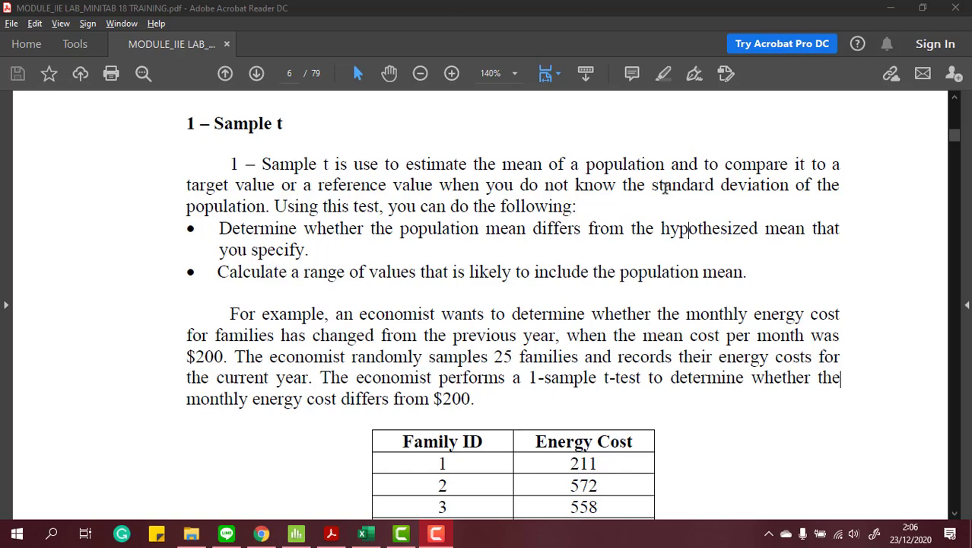
drag(649, 192, 750, 183)
click(724, 203)
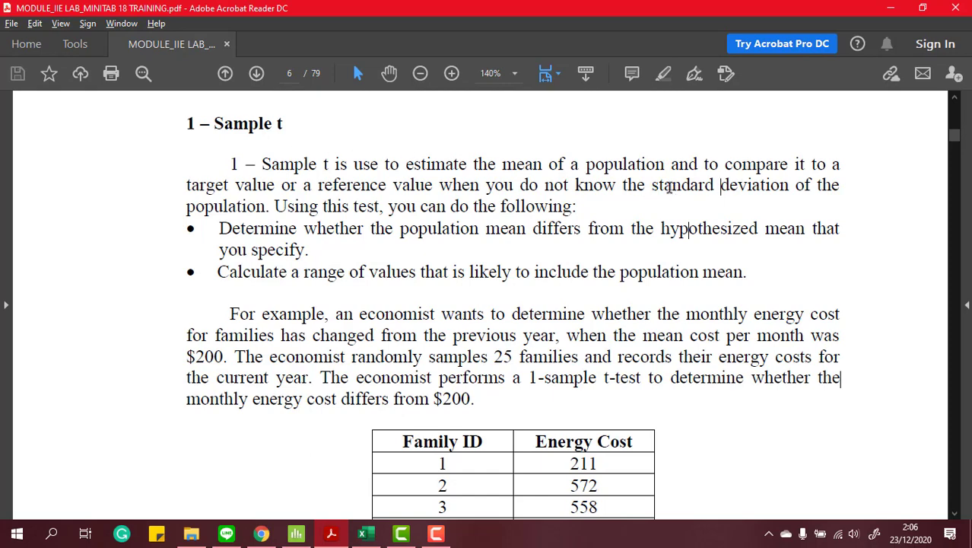
drag(652, 190, 758, 193)
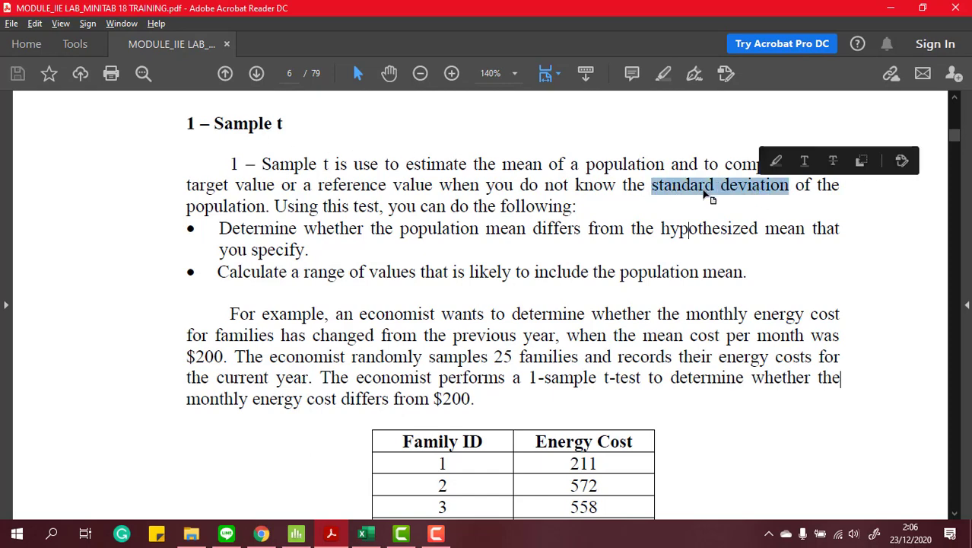
- Read the 1-Sample t explanation and energy cost example in the module, marking the $200 comparison mean
click(574, 206)
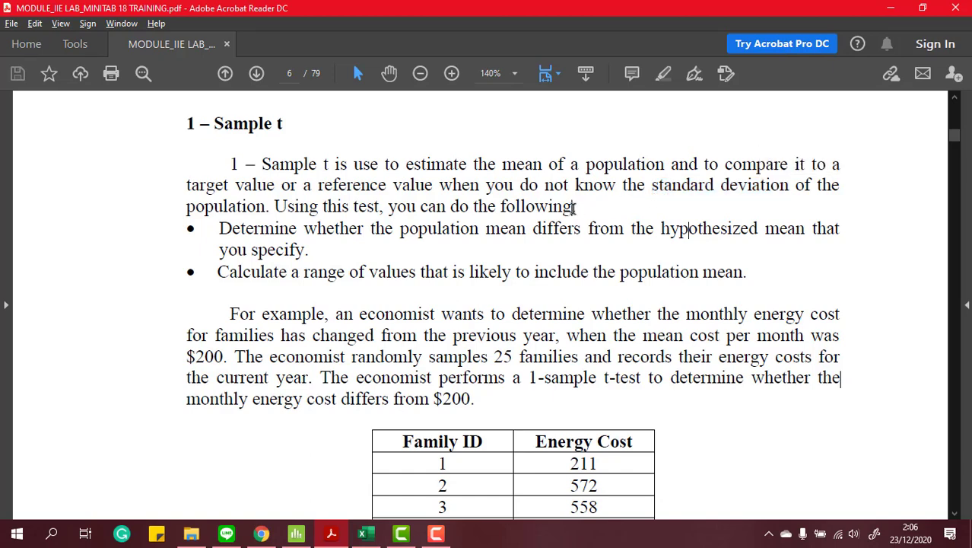
drag(575, 206, 648, 190)
click(652, 191)
scroll(651, 191, down, 3)
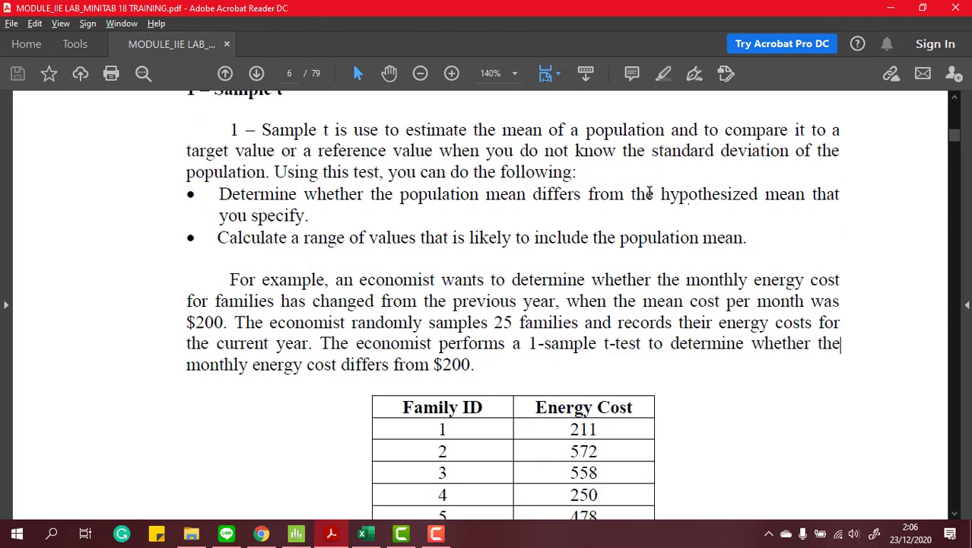
scroll(609, 192, down, 1)
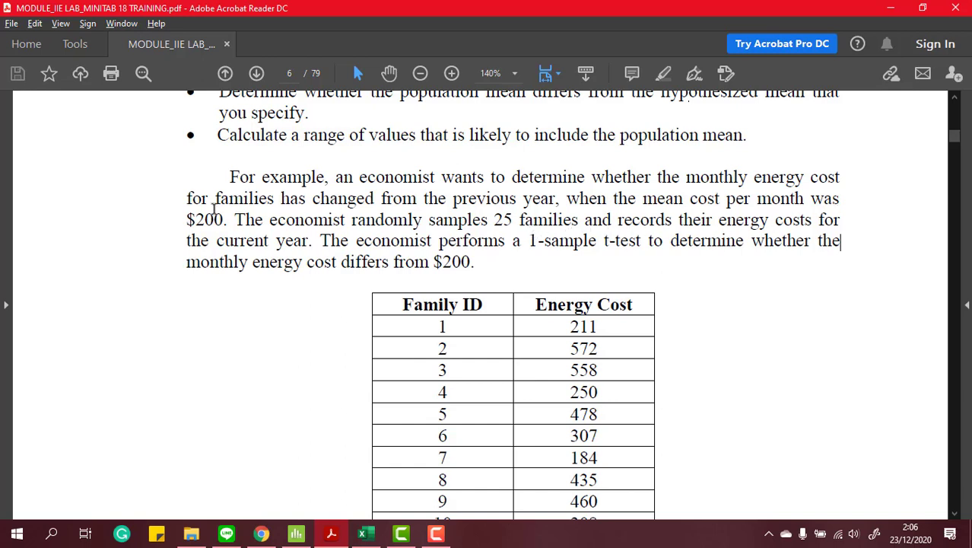
double_click(193, 219)
click(302, 268)
drag(432, 262, 454, 264)
click(509, 275)
scroll(563, 278, down, 3)
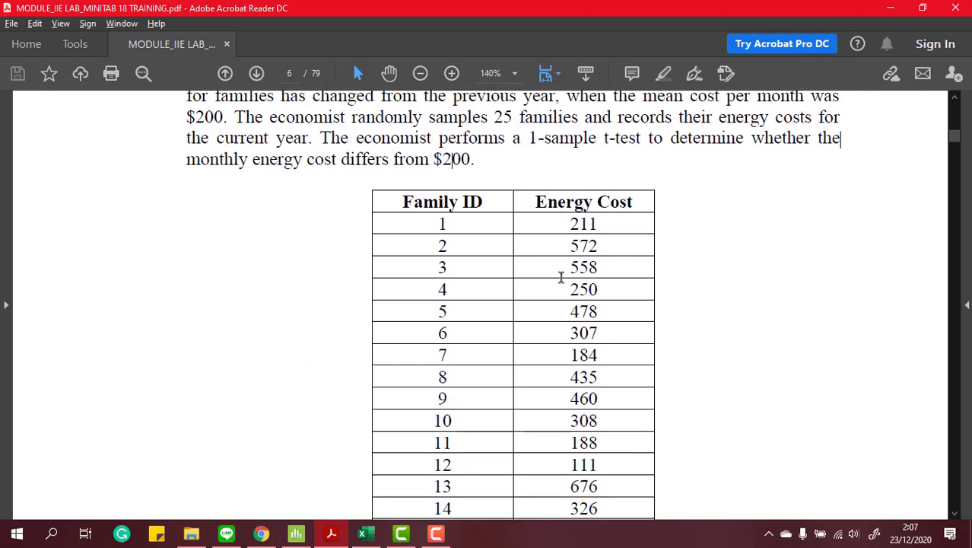
- Examine the Family ID and Energy Cost table in the module and the numbered 1-Sample t instructions below it
drag(402, 199, 588, 274)
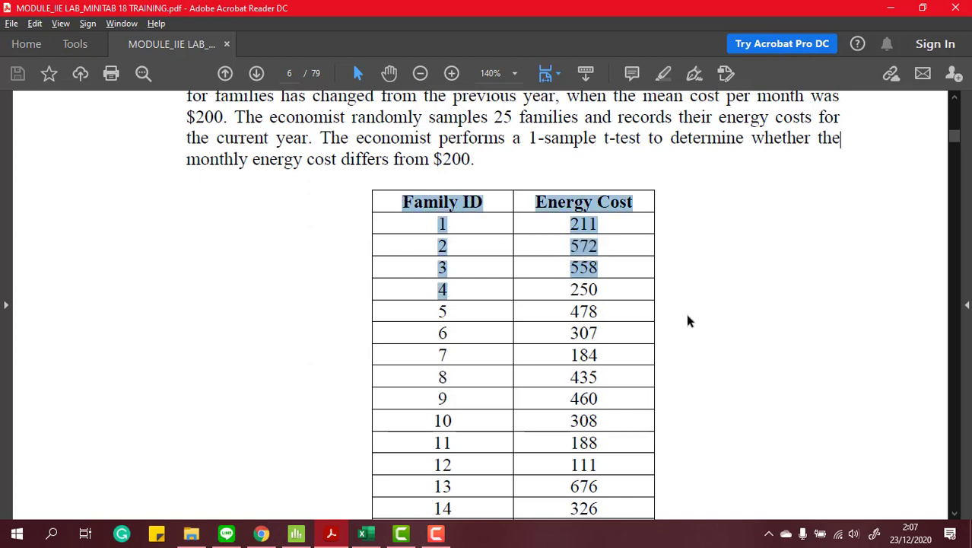
scroll(557, 317, down, 5)
scroll(557, 317, down, 5)
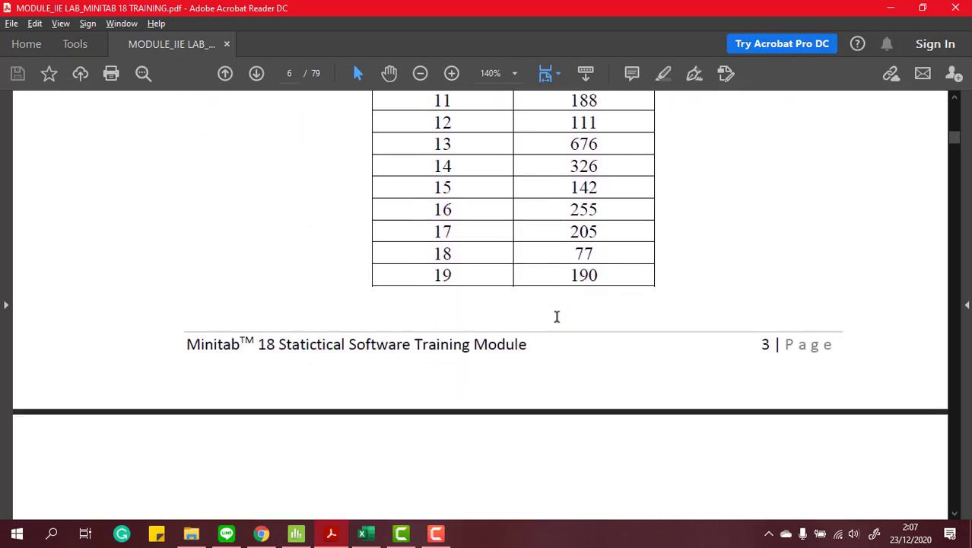
scroll(555, 315, up, 8)
click(708, 304)
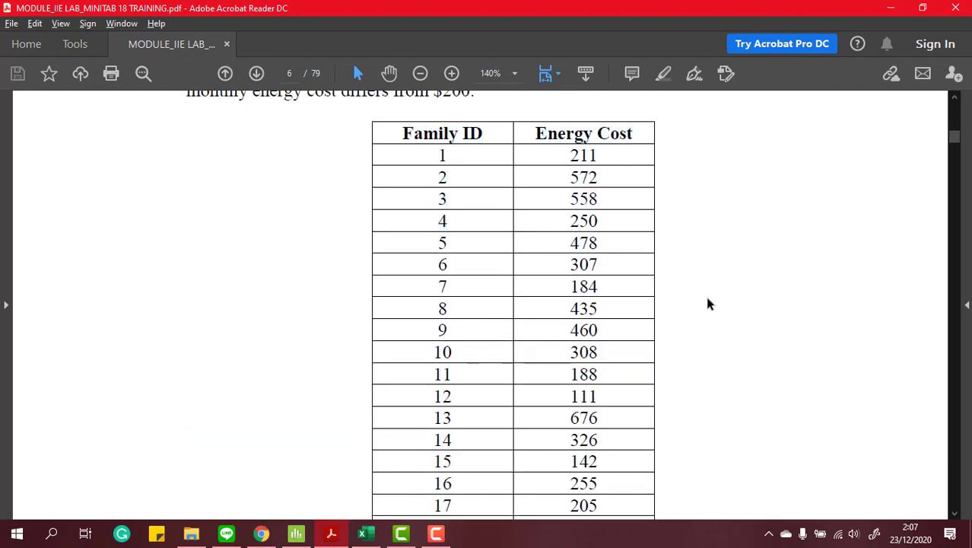
scroll(708, 305, up, 2)
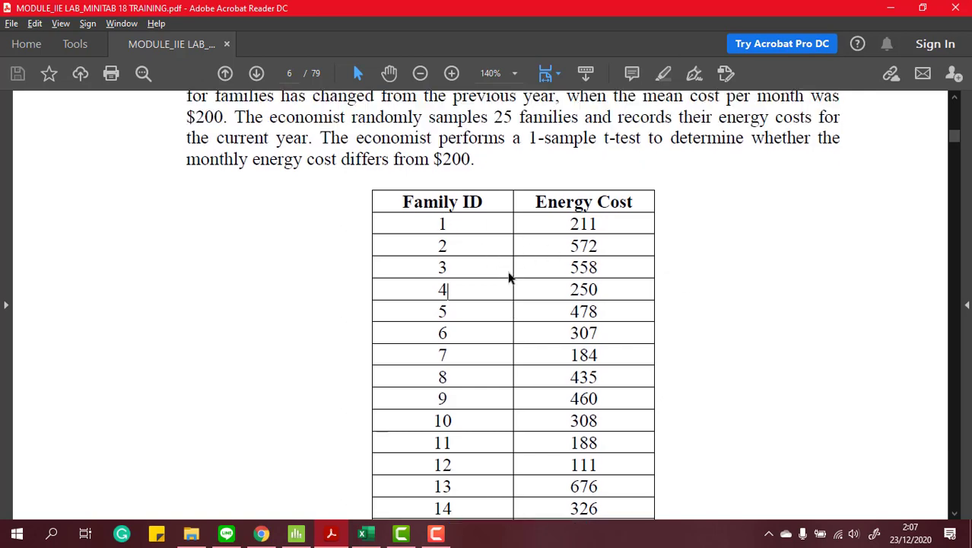
scroll(510, 277, down, 6)
scroll(510, 277, down, 14)
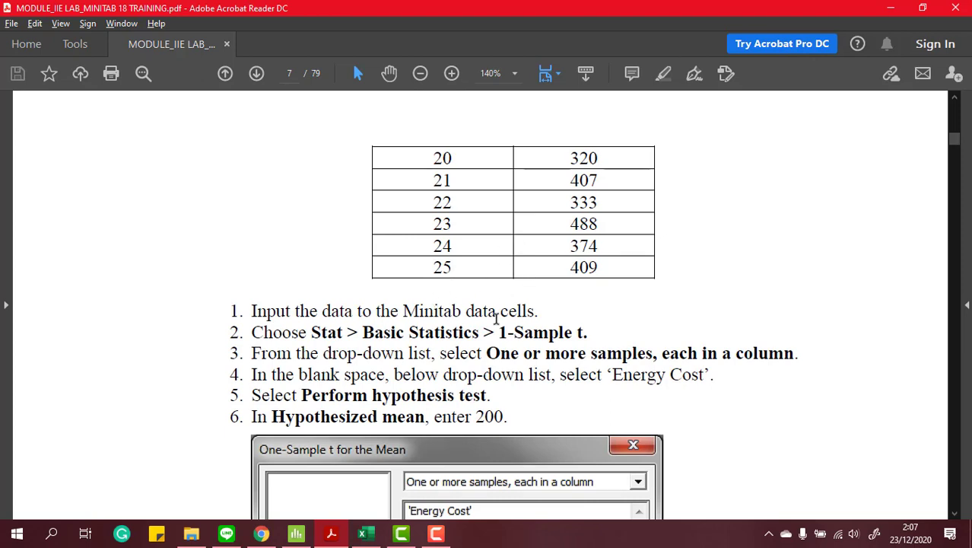
- Paste the Family ID and Energy Cost data copied from the Excel sheet into a new Minitab worksheet, and close the Percent Fat output
click(362, 533)
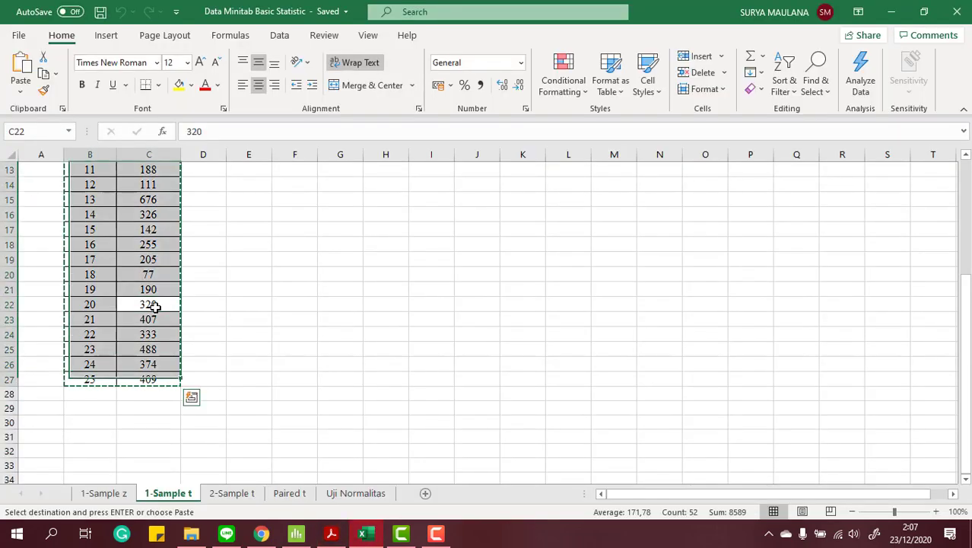
click(296, 534)
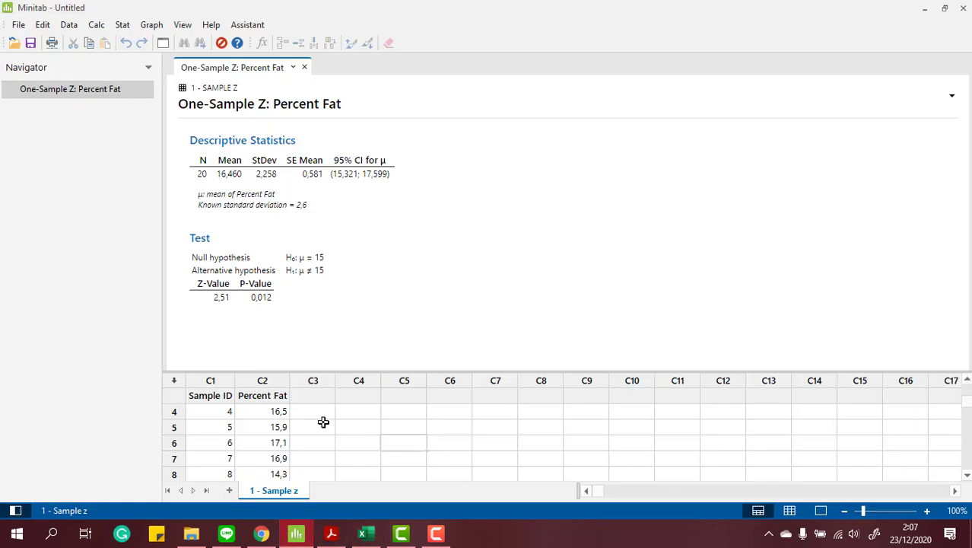
click(229, 490)
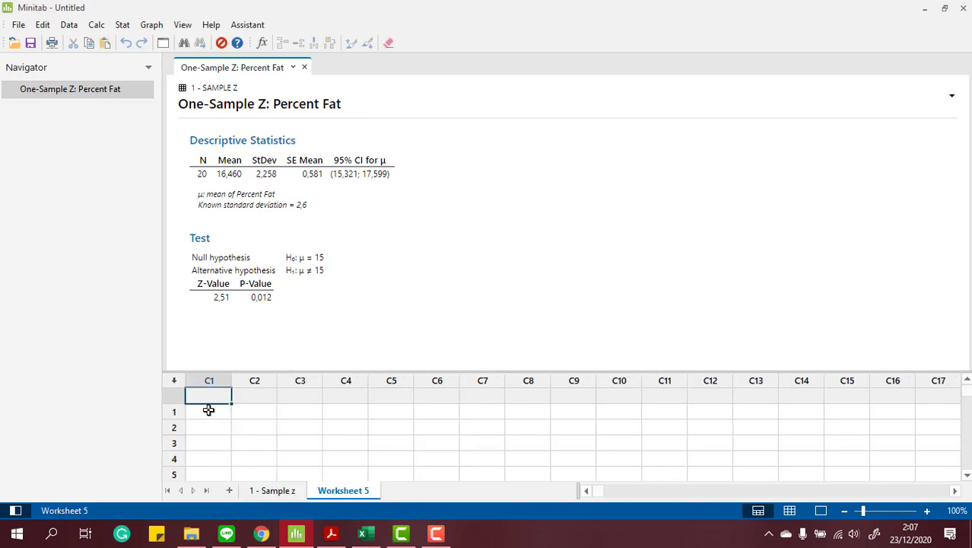
key(ctrl+v)
click(436, 429)
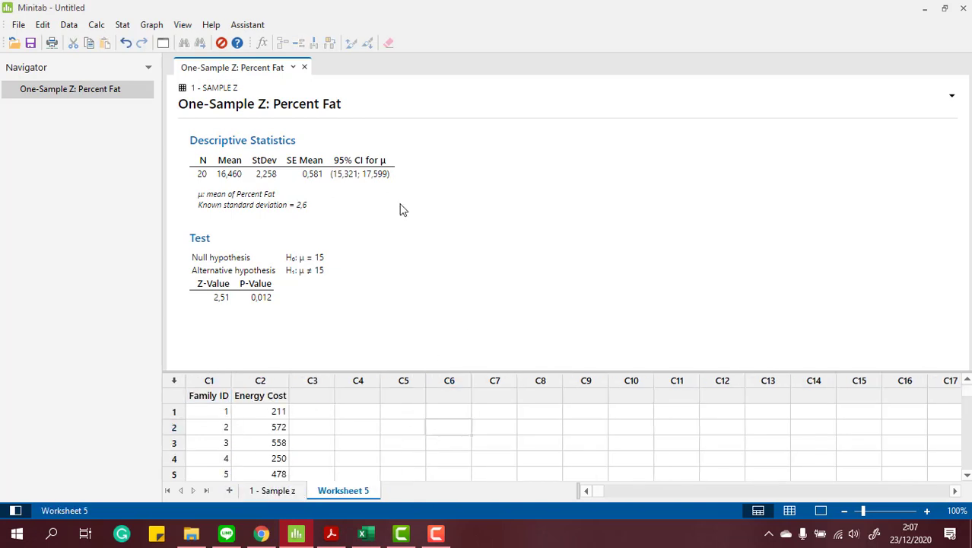
click(304, 68)
- Look up the command path for the test in the module, marking it, and start a 1-Sample t test in Minitab
key(alt+Tab)
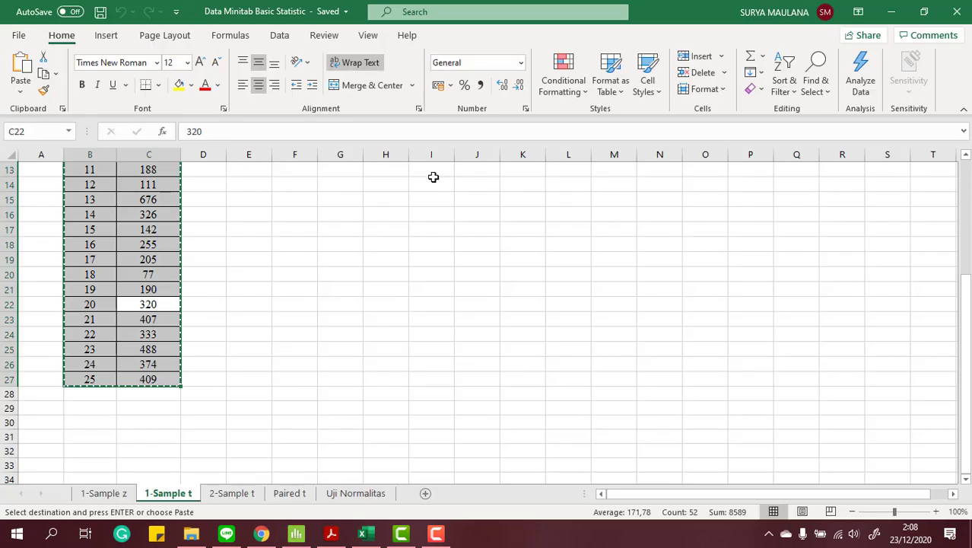
key(alt+Tab)
key(alt+Tab+Tab)
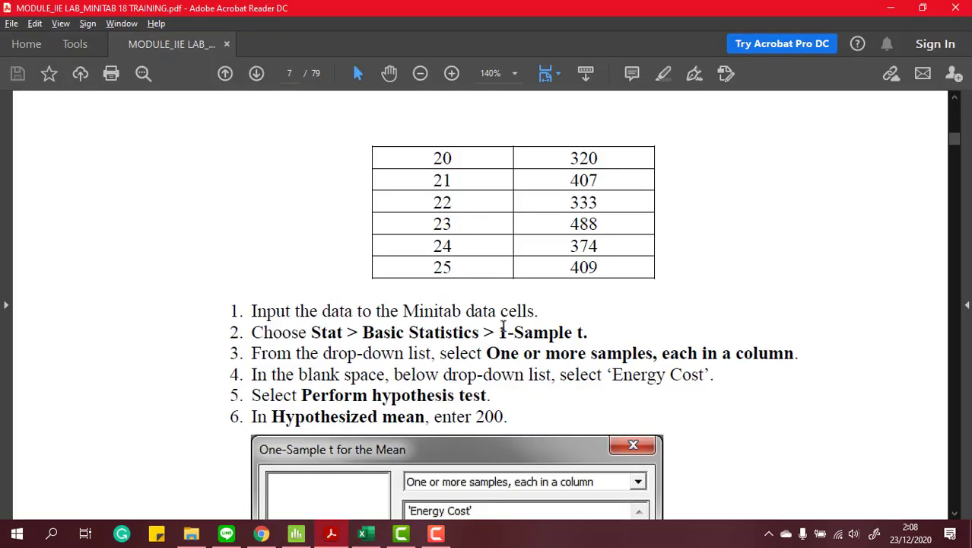
click(322, 333)
double_click(341, 333)
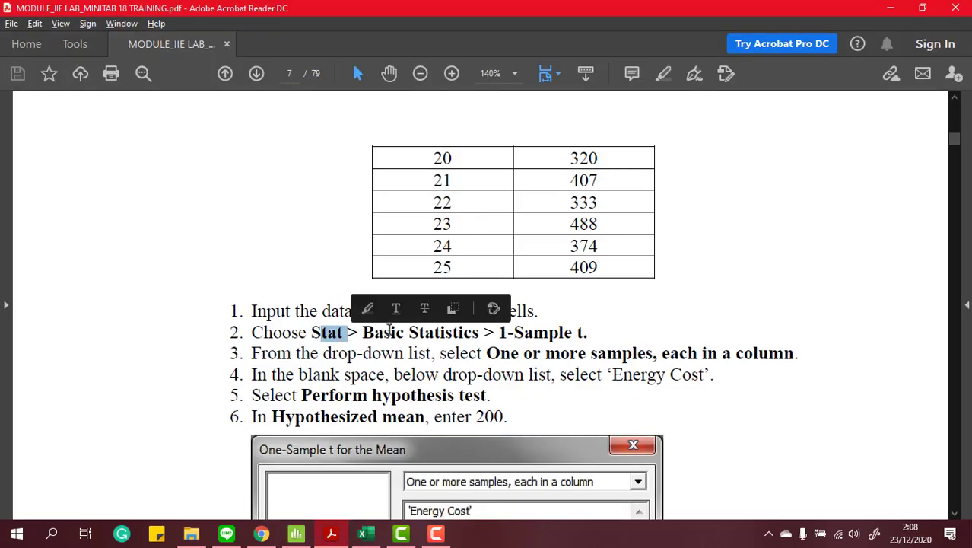
drag(362, 333, 591, 340)
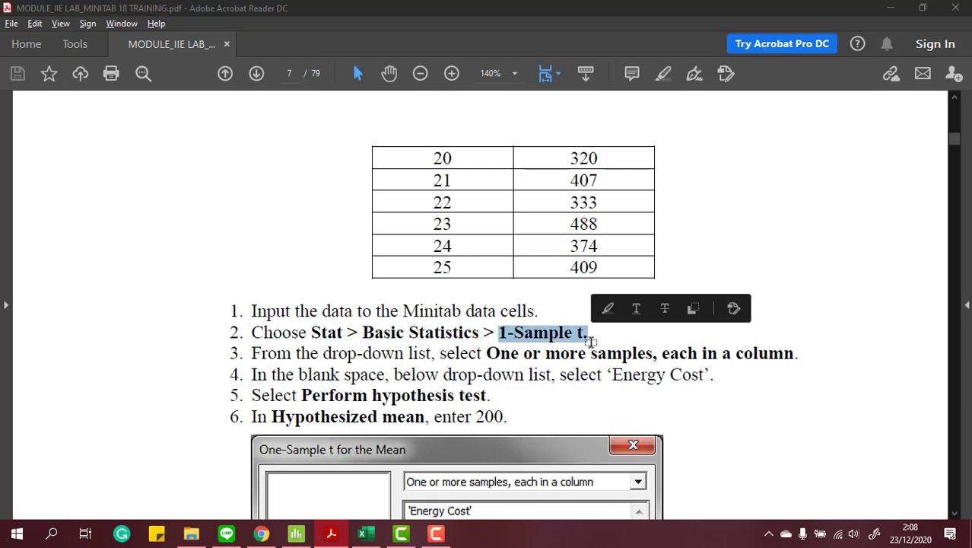
key(alt+Tab)
click(121, 24)
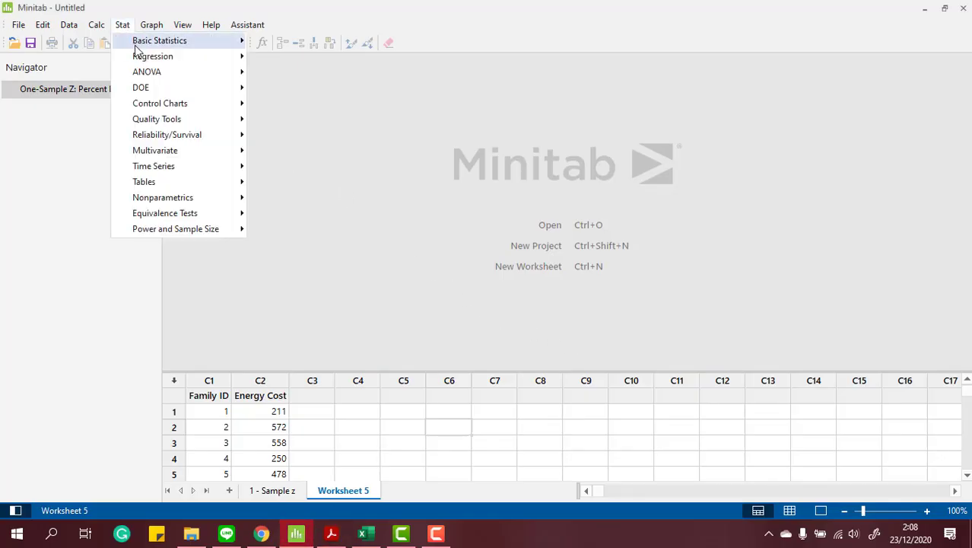
mouse_move(147, 47)
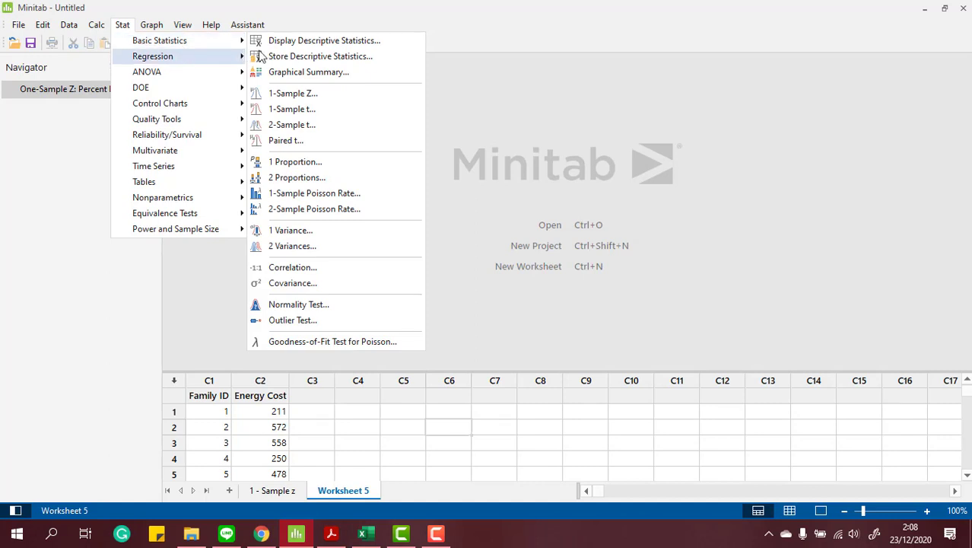
click(323, 116)
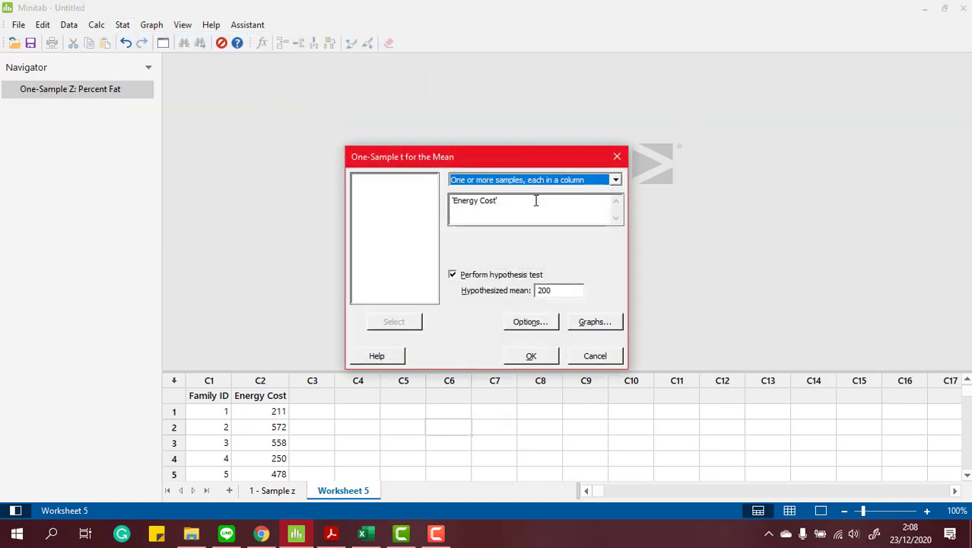
- Clear the retained entries, choose Energy Cost as the sample column and set the hypothesized mean to 200 with the hypothesis test enabled
click(537, 199)
click(422, 189)
key(Delete)
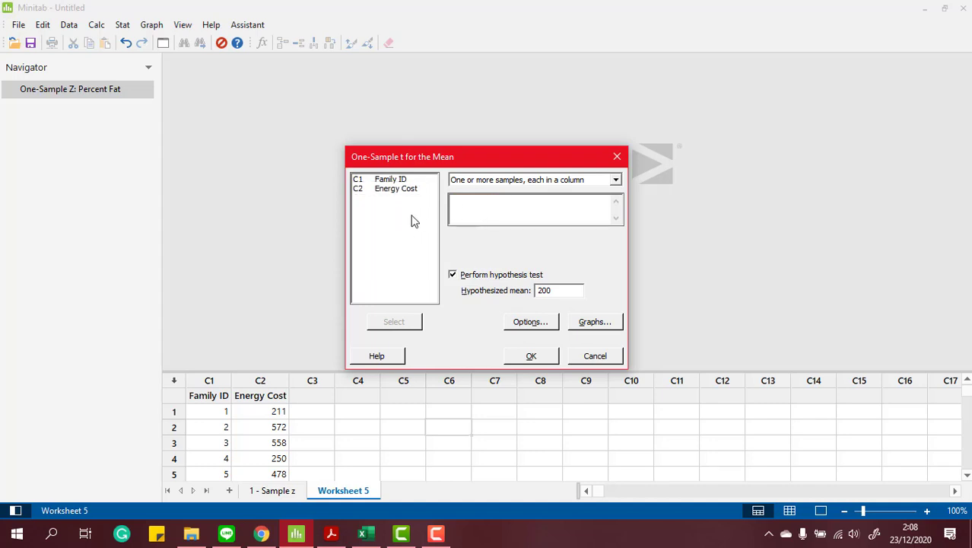
click(414, 190)
click(407, 191)
click(476, 275)
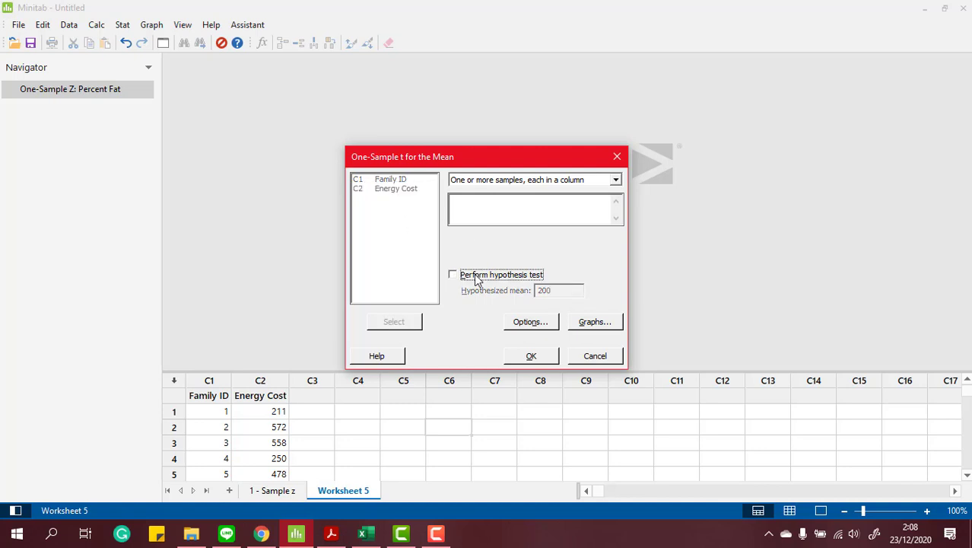
click(519, 276)
double_click(546, 290)
key(BackSpace)
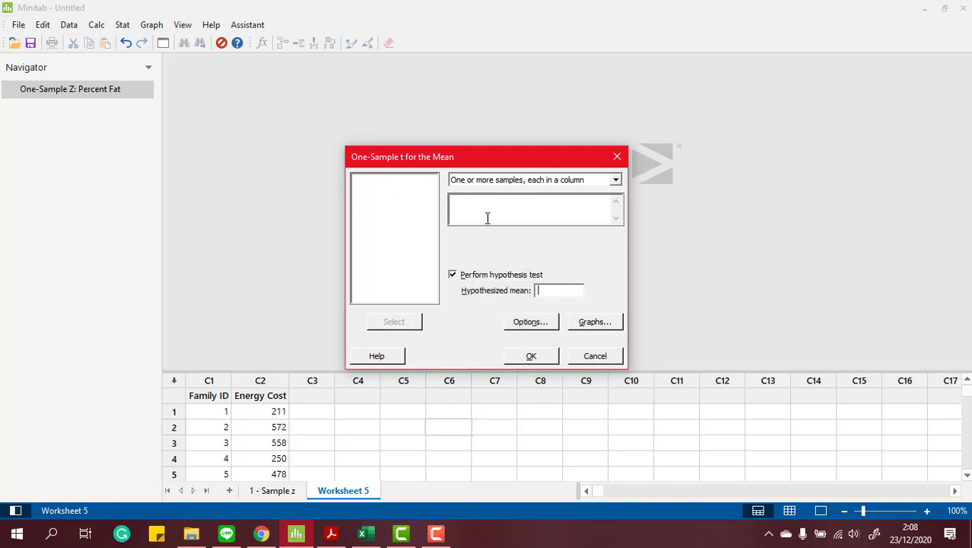
click(487, 218)
double_click(403, 189)
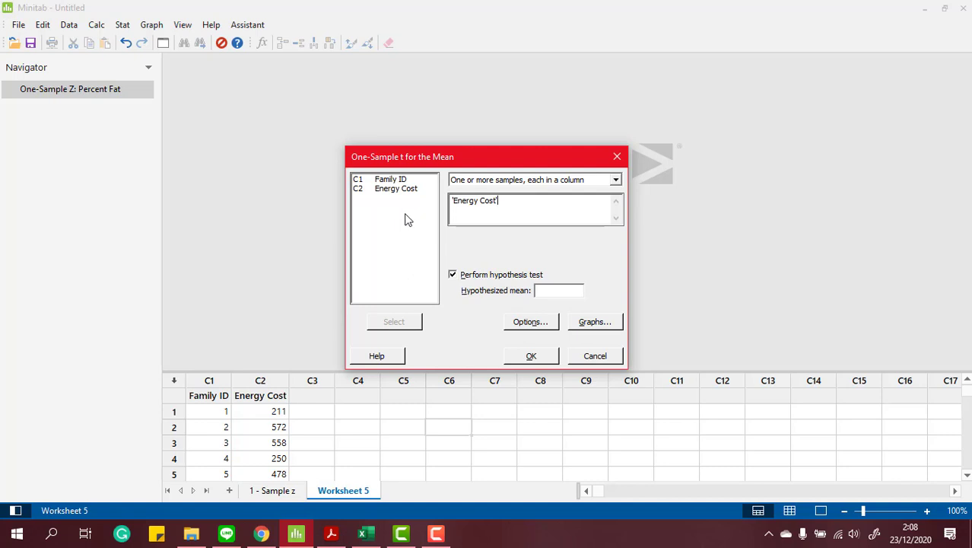
click(556, 291)
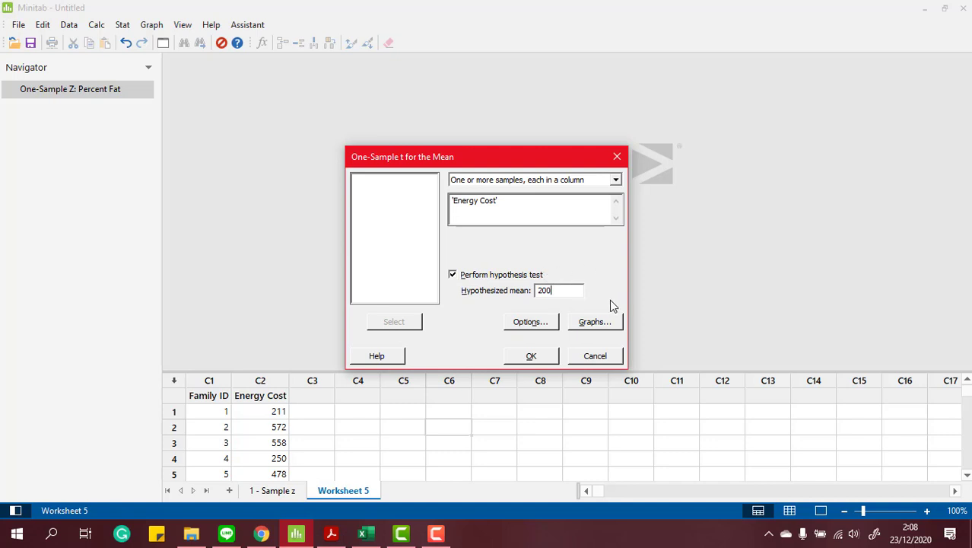
- Include a histogram as the graph for the 1-Sample t test and run the test
click(610, 327)
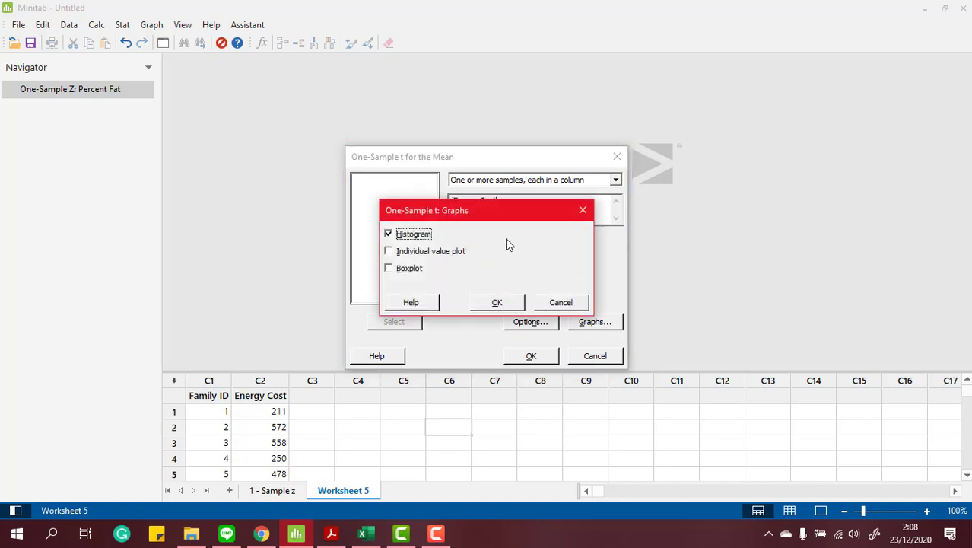
click(423, 236)
click(501, 302)
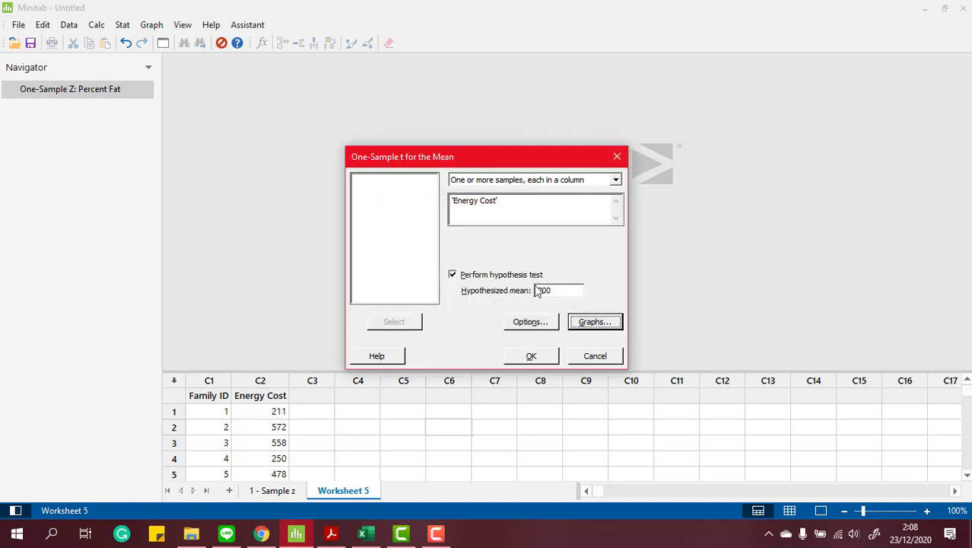
click(535, 356)
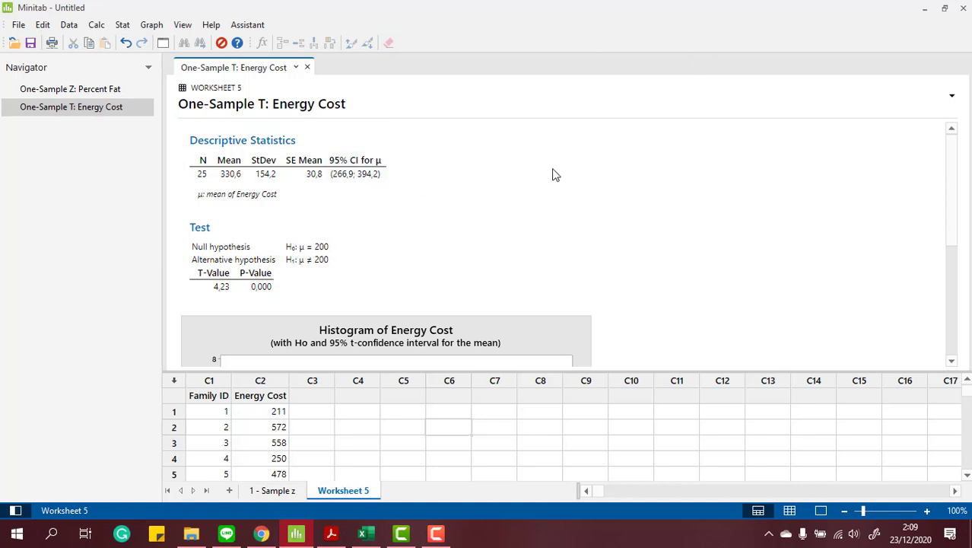
- Compare the Energy Cost test results, including the confidence interval and P-value, with the histogram
scroll(553, 173, down, 5)
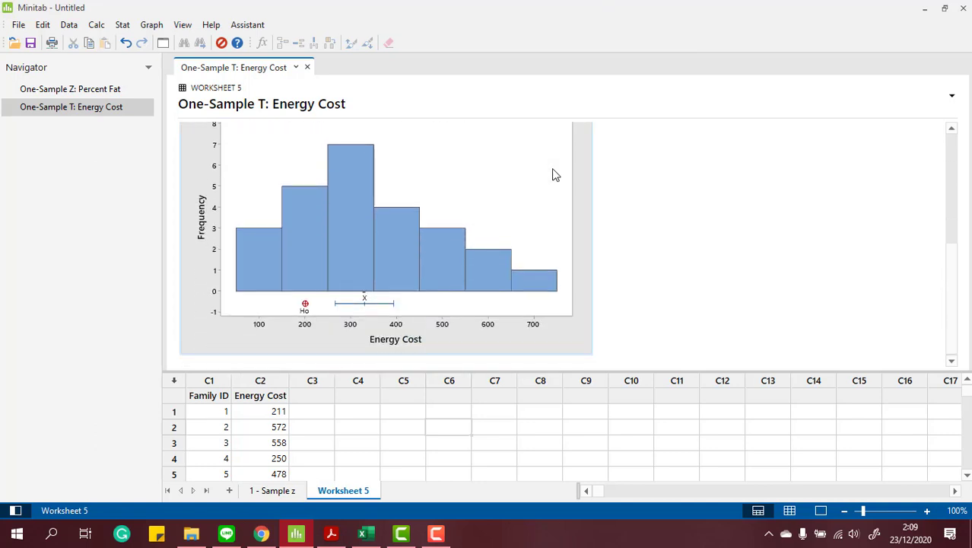
scroll(417, 221, up, 5)
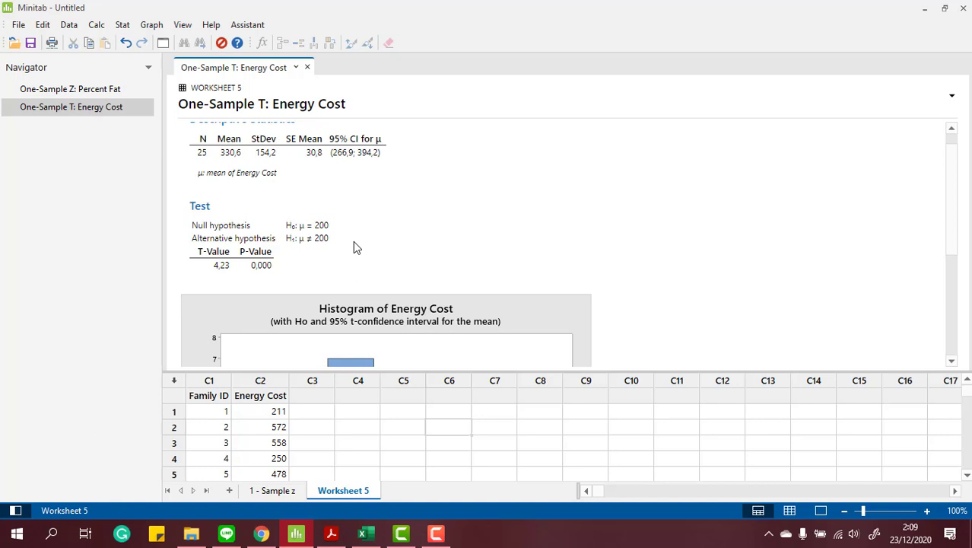
scroll(449, 247, down, 4)
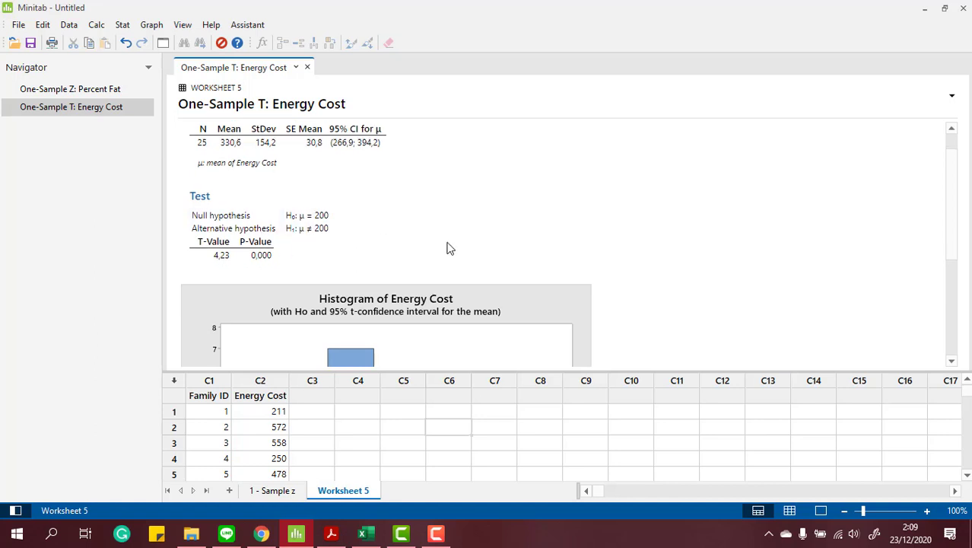
scroll(449, 247, down, 2)
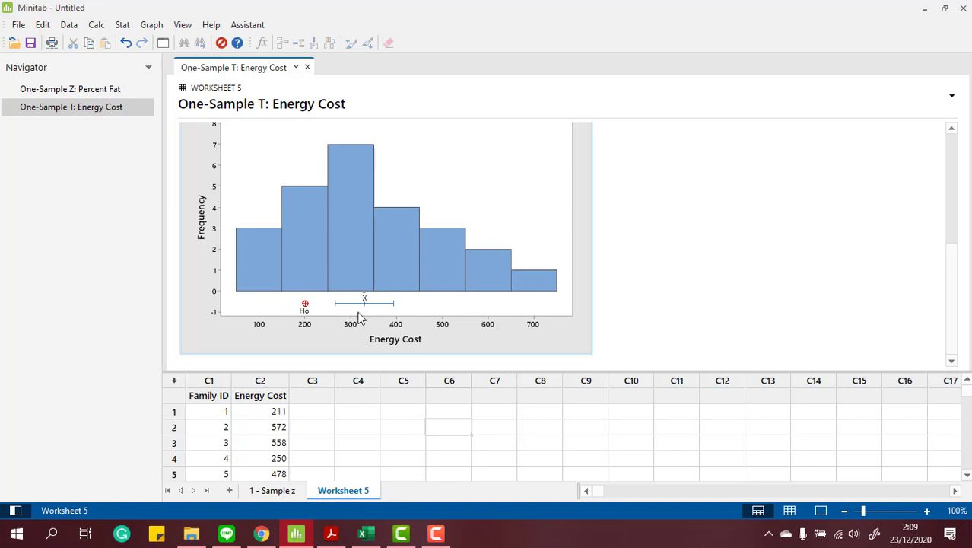
scroll(361, 316, up, 6)
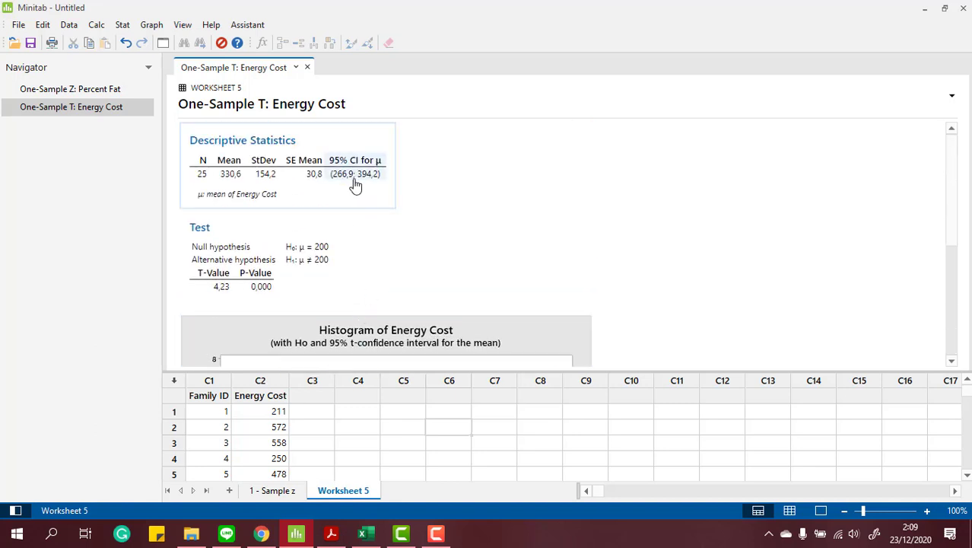
scroll(394, 234, down, 6)
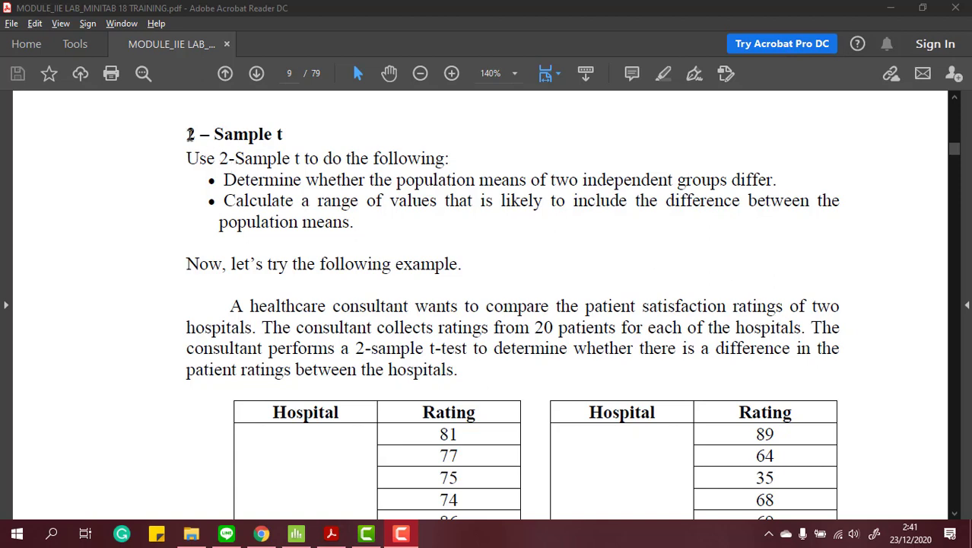
- Read the module's 2-Sample t section, including its purpose, the hospital satisfaction example and the rating tables for hospitals A and B
drag(187, 134, 280, 135)
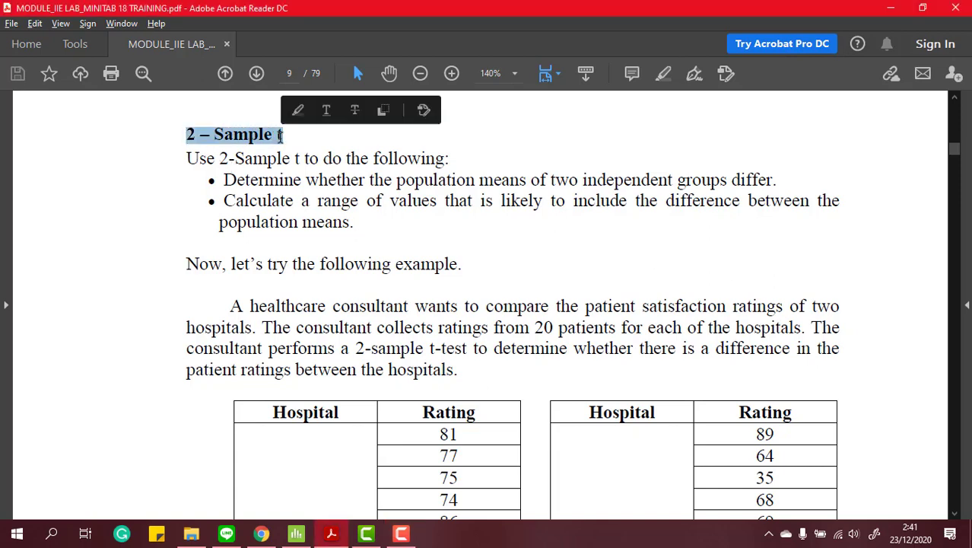
click(529, 169)
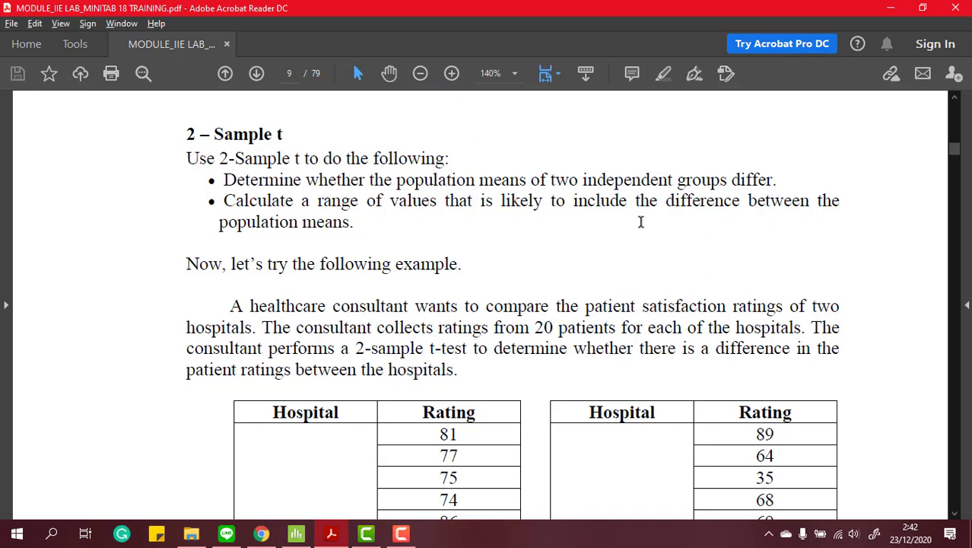
scroll(494, 283, down, 2)
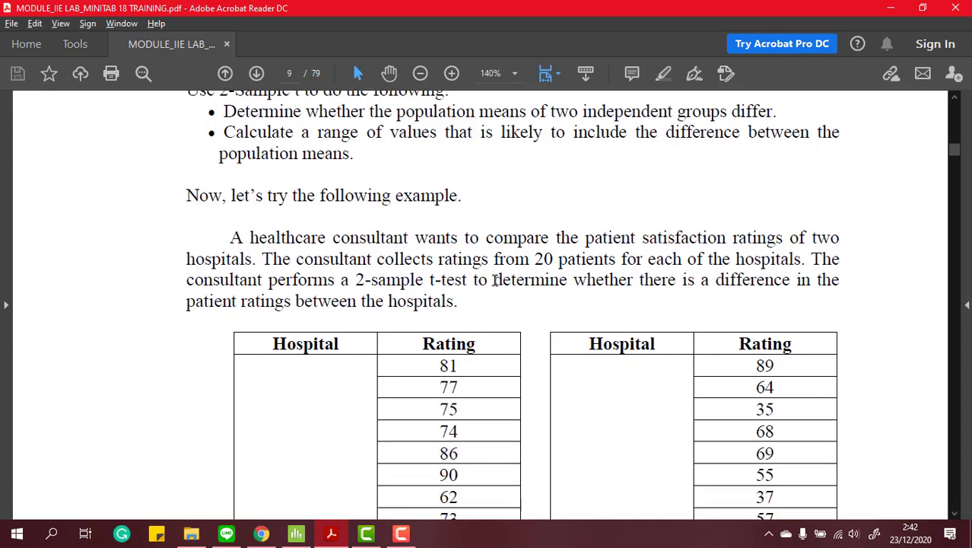
scroll(494, 281, down, 2)
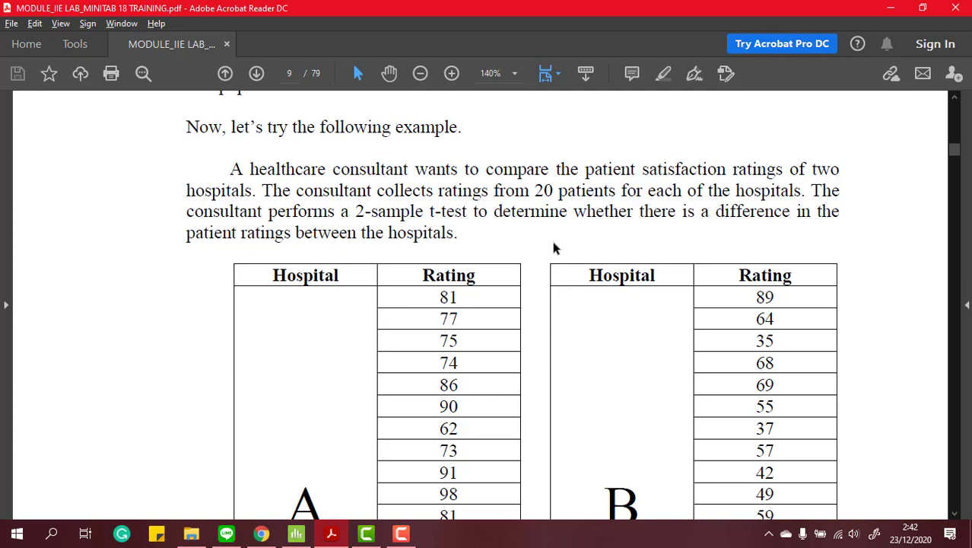
scroll(567, 243, down, 1)
scroll(566, 241, down, 1)
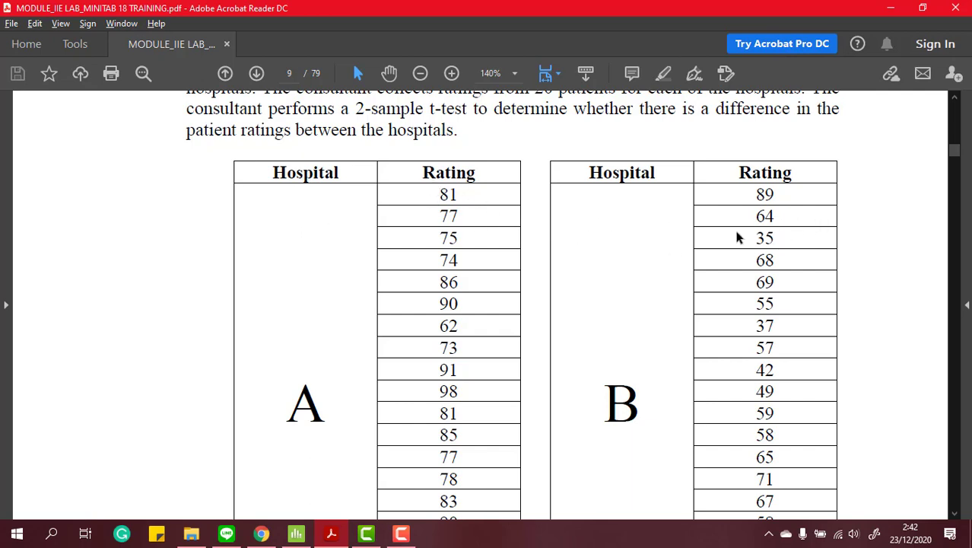
scroll(736, 236, down, 5)
scroll(736, 238, up, 4)
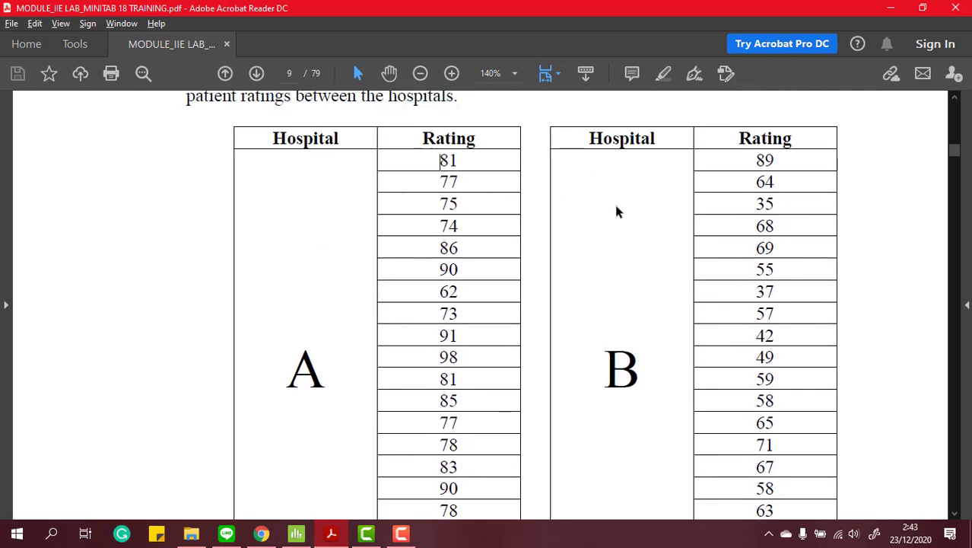
scroll(616, 207, down, 10)
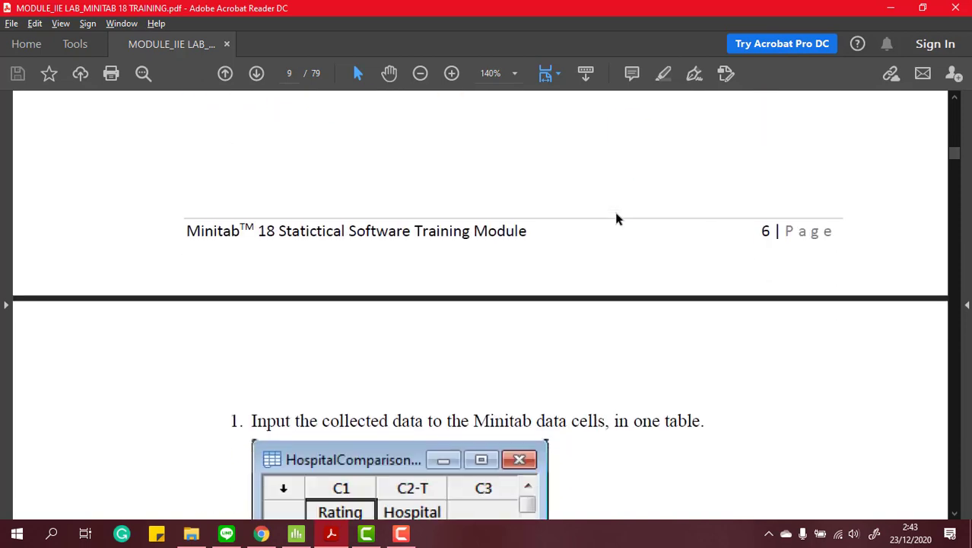
scroll(616, 218, down, 3)
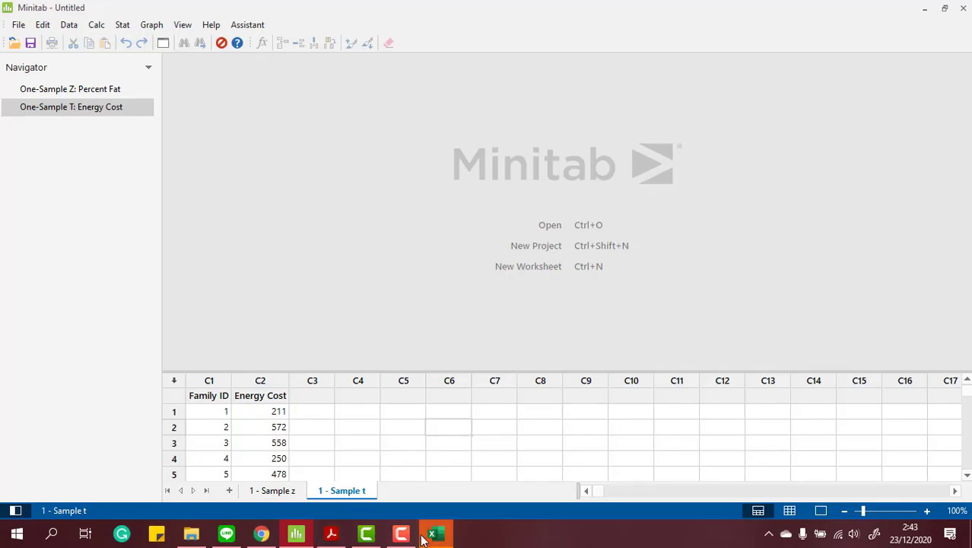
- Switch to the Excel data workbook and copy hospital A's Hospital and Rating columns with their headers, B2:C22, from the 2-Sample t sheet
click(432, 534)
click(88, 199)
scroll(133, 267, down, 2)
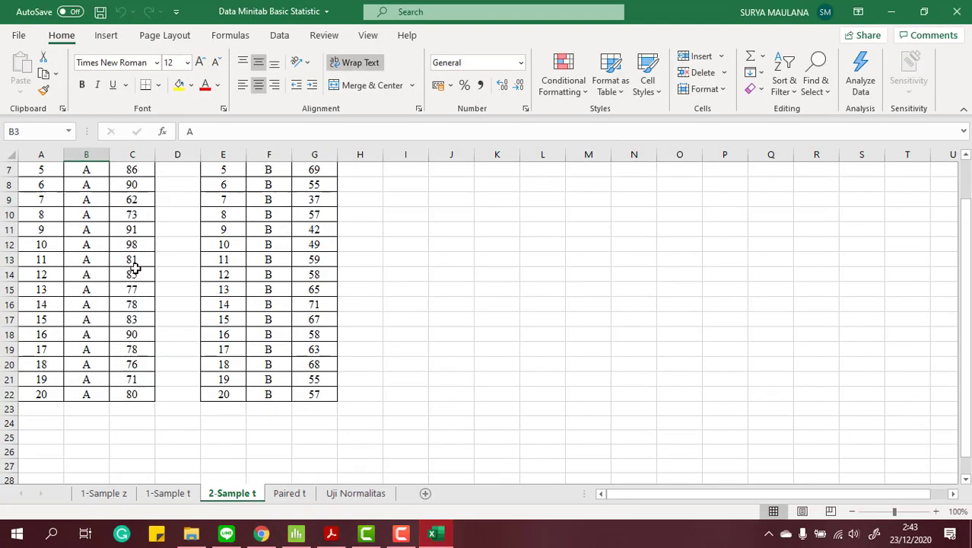
scroll(136, 304, down, 1)
shift+click(139, 346)
key(ctrl+q)
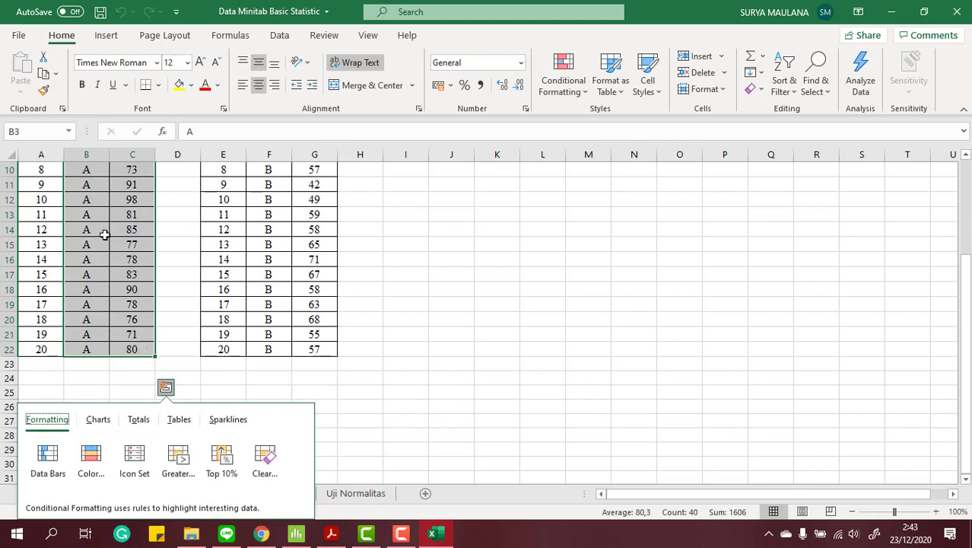
scroll(104, 235, up, 3)
click(85, 184)
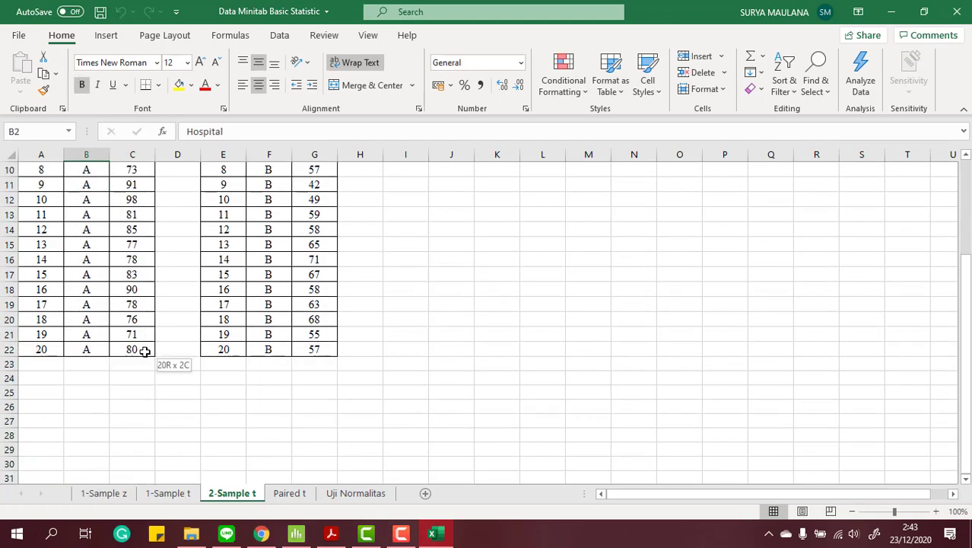
shift+click(144, 351)
key(ctrl+c)
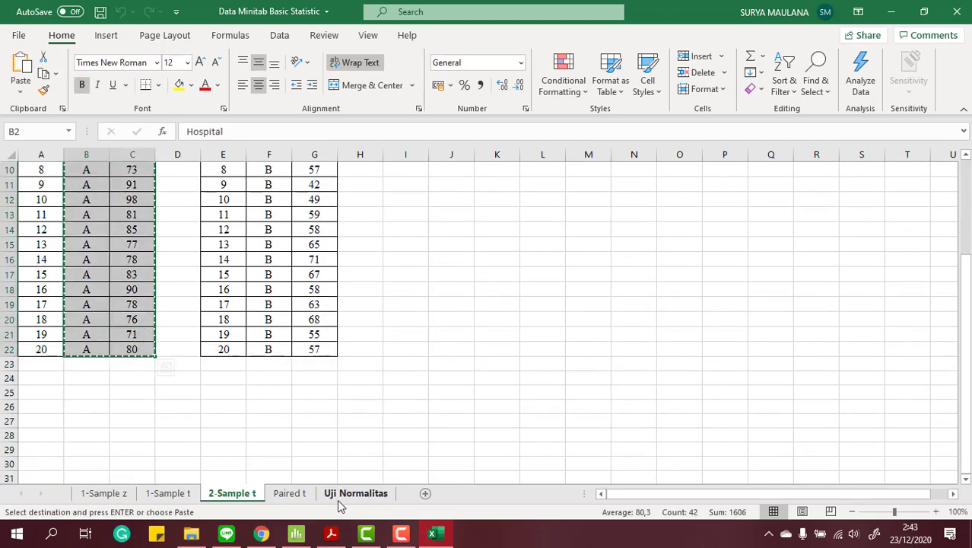
- Add a new worksheet in Minitab and paste the hospital A data with its headers starting at column C1
key(alt+Tab)
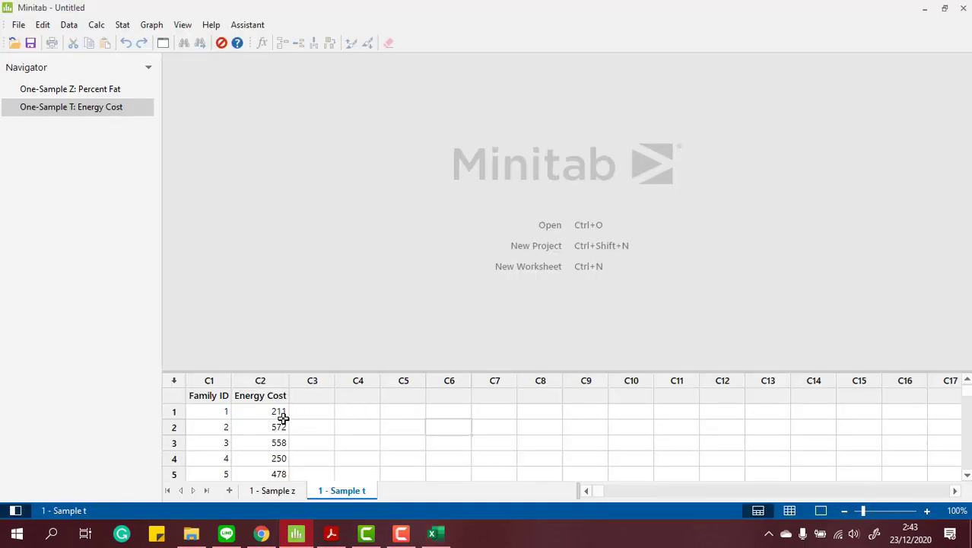
click(229, 490)
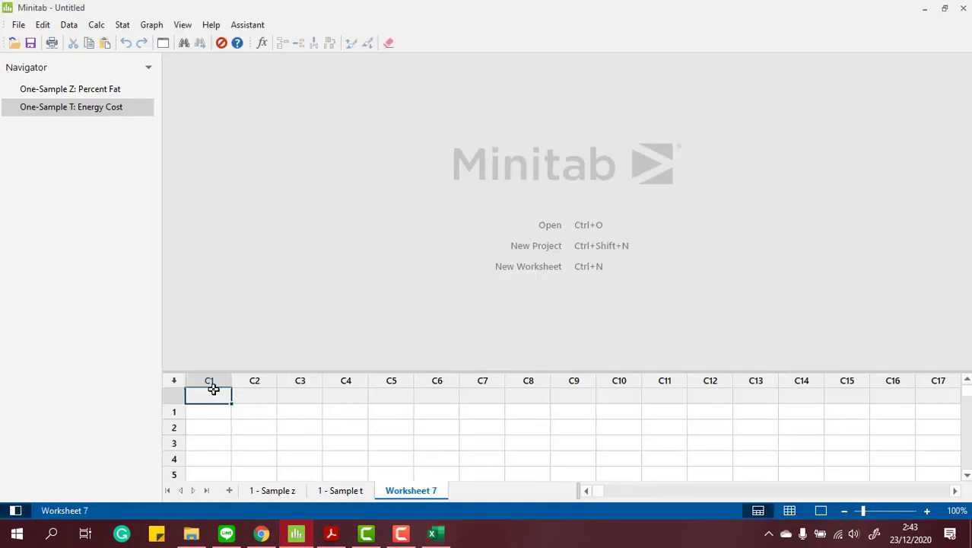
key(ctrl+v)
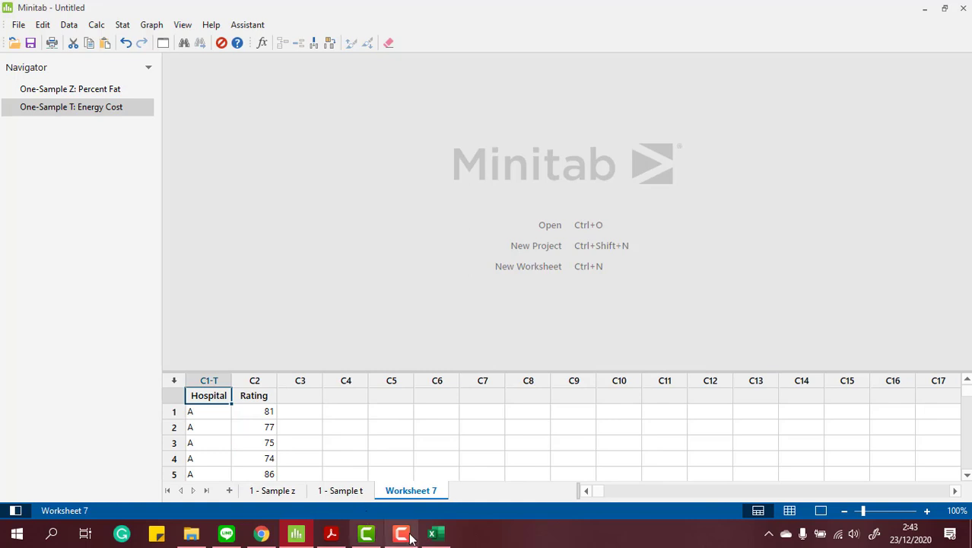
scroll(248, 424, down, 6)
click(212, 427)
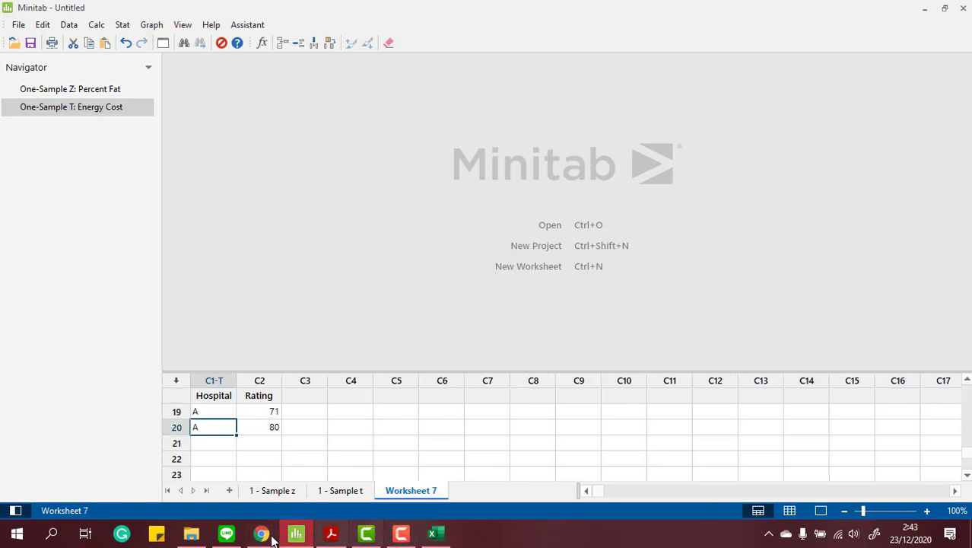
- Copy hospital B's data without headers, F3:G22, from Excel and append it below the hospital A rows at row 21 in Minitab
click(436, 533)
scroll(251, 331, up, 3)
drag(282, 193, 317, 387)
key(ctrl+c)
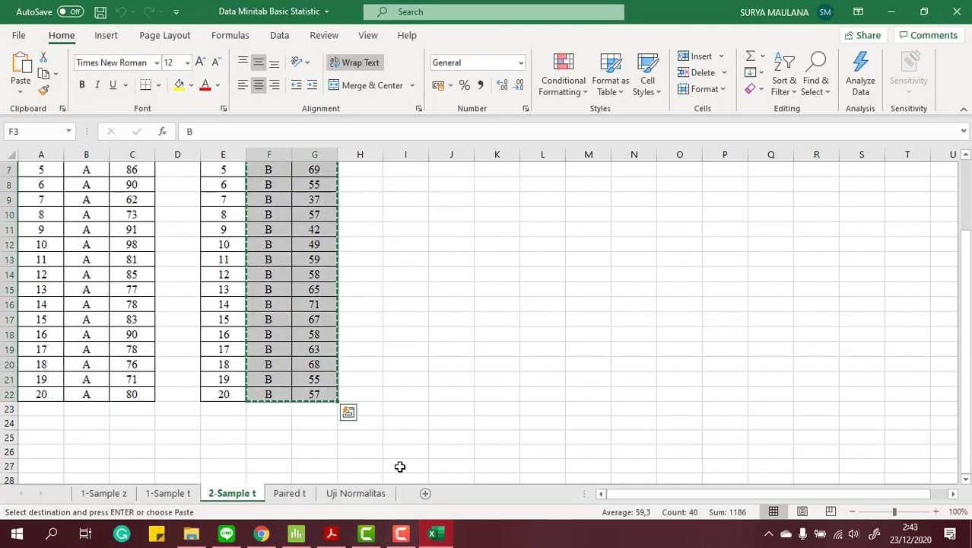
click(296, 533)
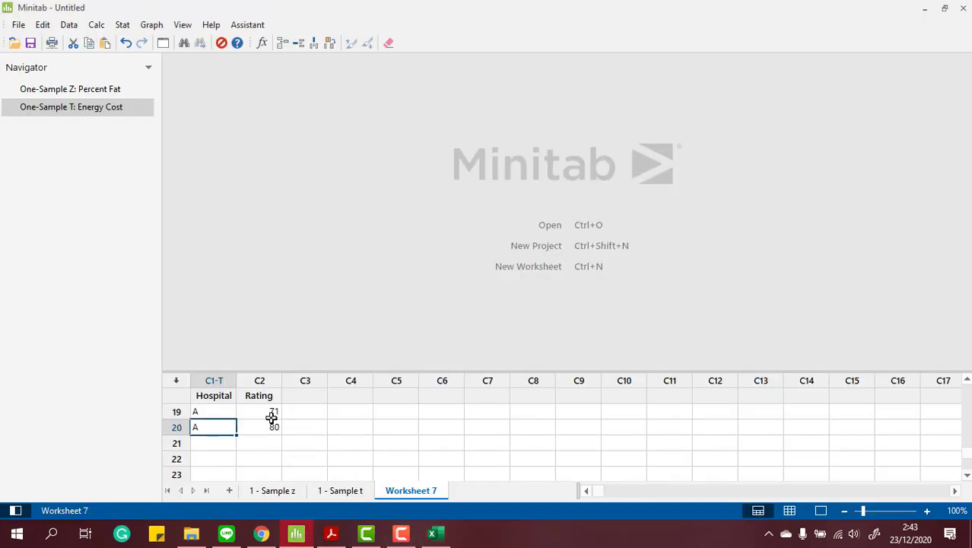
click(215, 443)
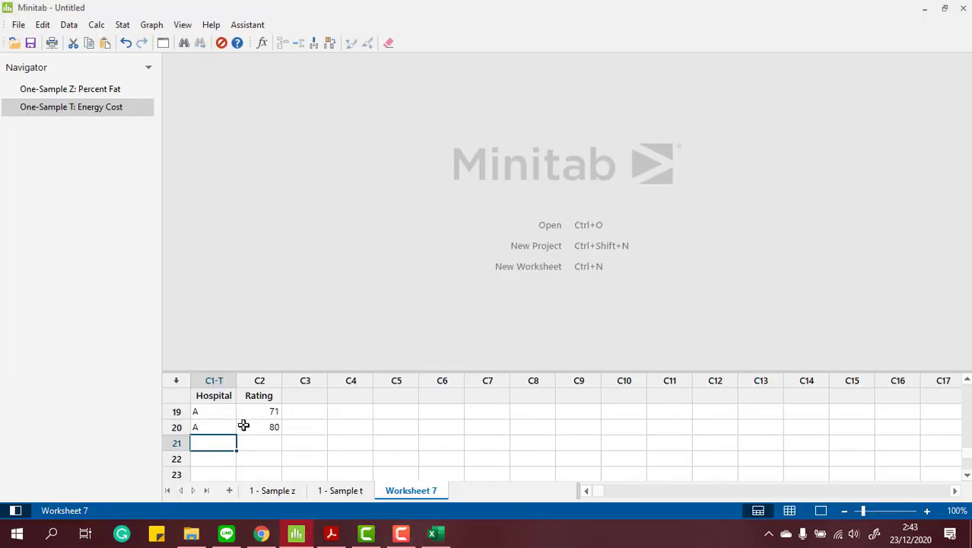
key(ctrl+v)
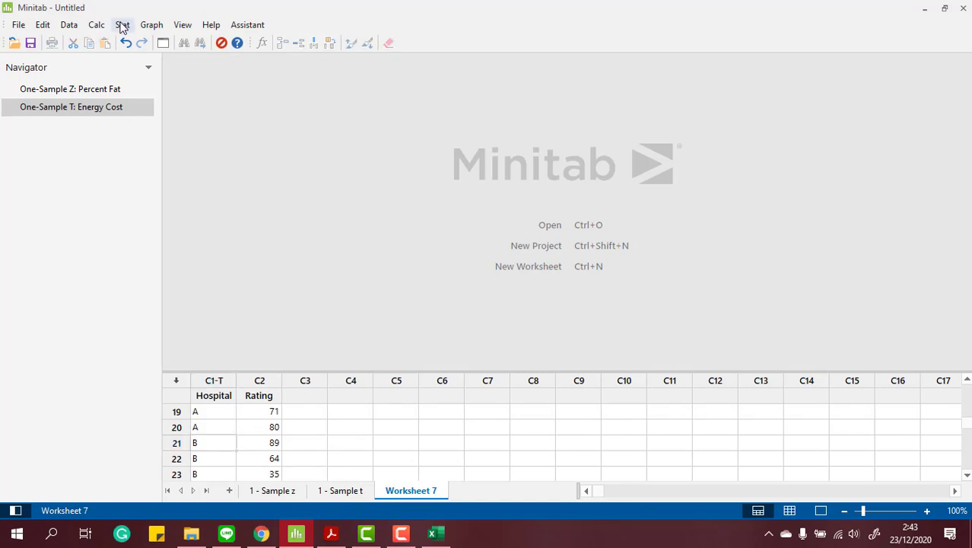
- Look up the 2-Sample t procedure in the PDF module, including the command path, data layout and the Samples and Sample IDs entries
key(alt+Tab)
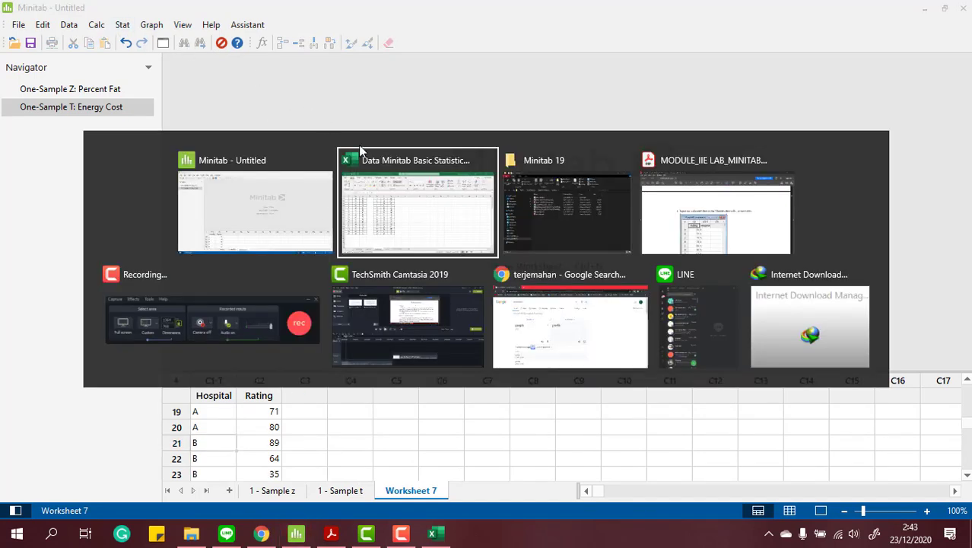
click(701, 220)
key(alt+Tab)
key(Escape)
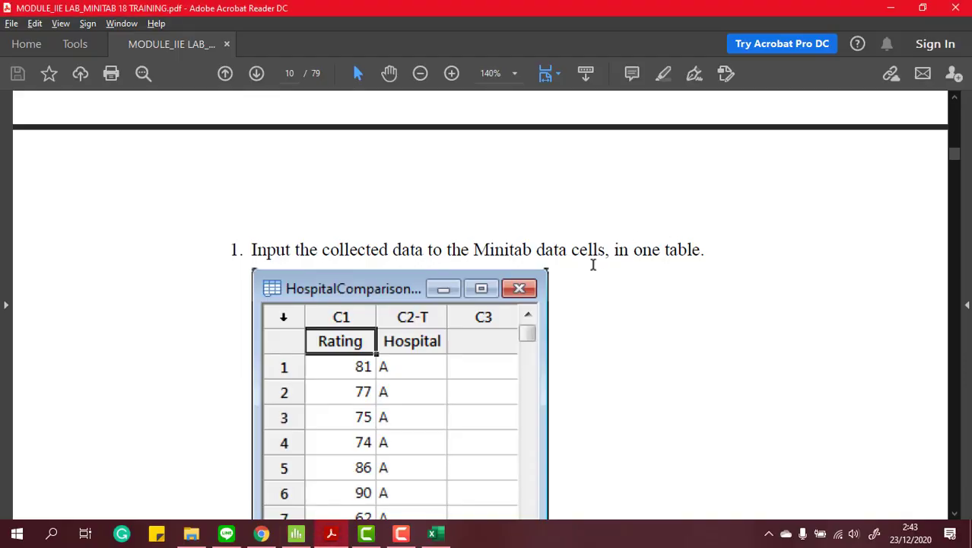
scroll(593, 269, down, 3)
scroll(593, 269, down, 1)
key(ctrl+minus)
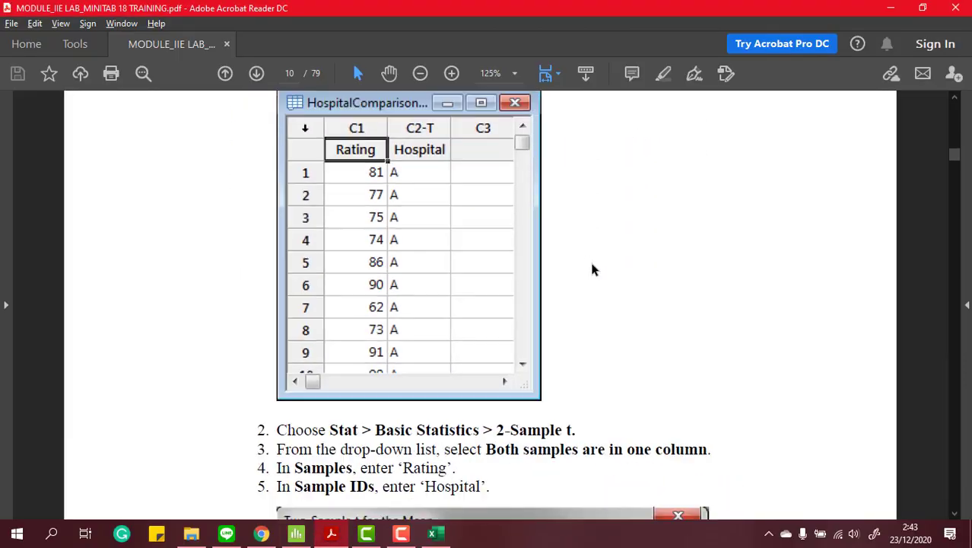
scroll(593, 269, down, 3)
scroll(593, 269, down, 1)
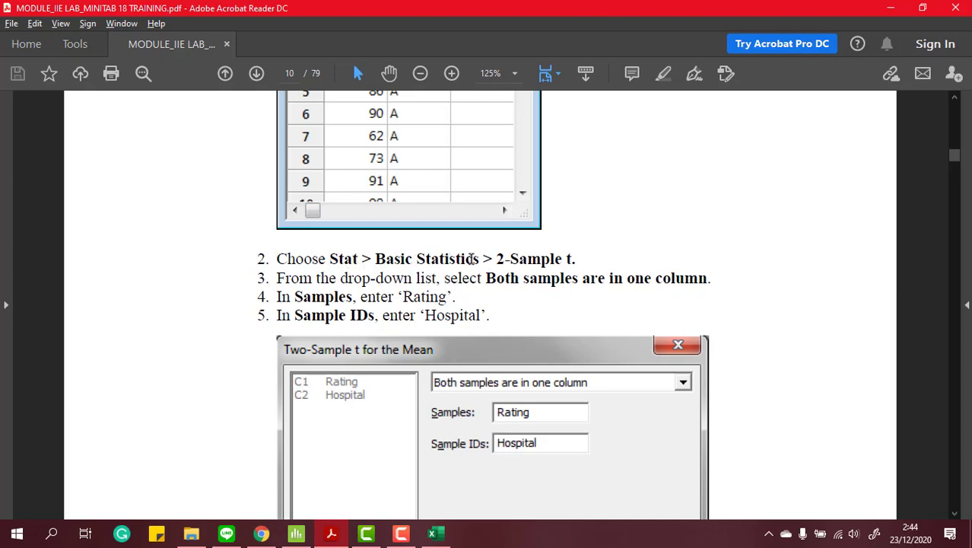
- Start a 2-Sample t test in Minitab and clear the retained Samples and Sample IDs entries
key(alt+Tab)
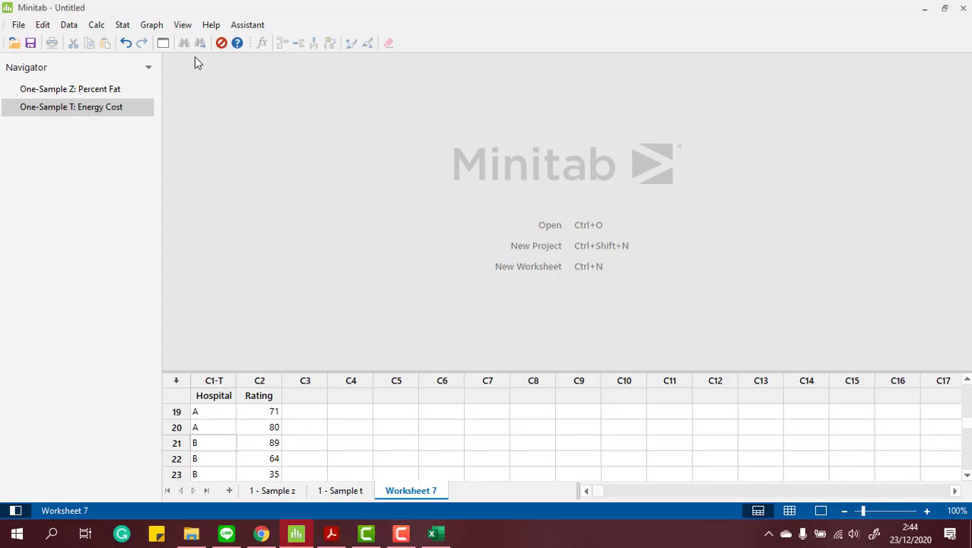
click(122, 25)
mouse_move(157, 46)
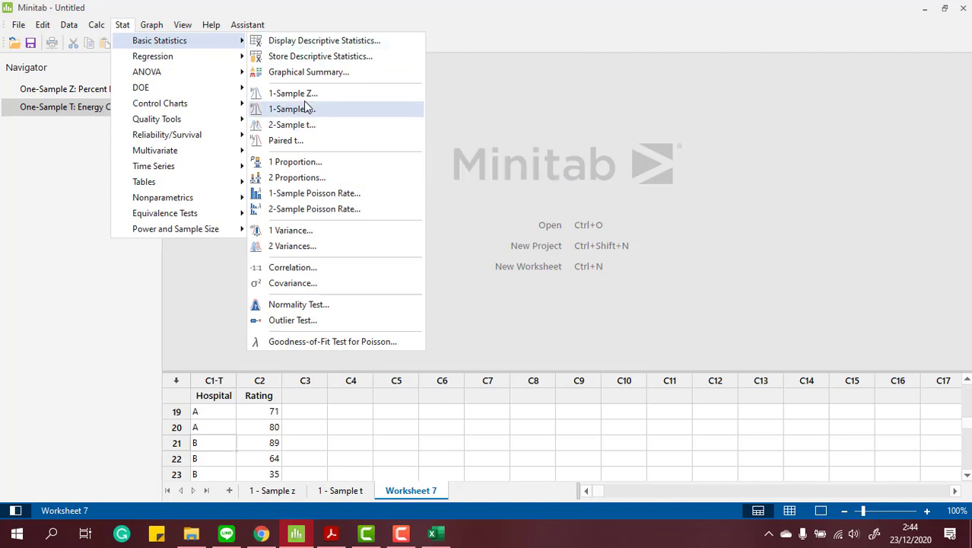
click(311, 126)
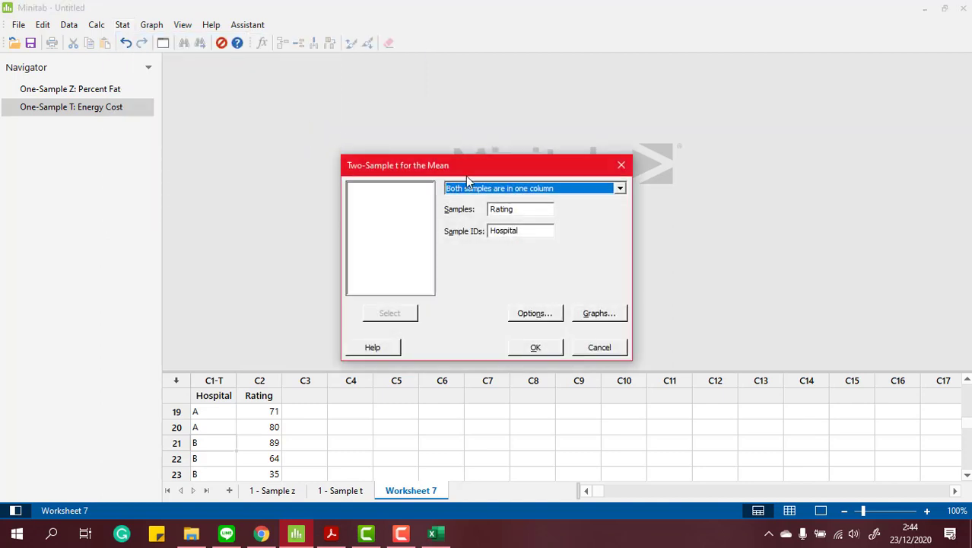
click(523, 209)
key(BackSpace)
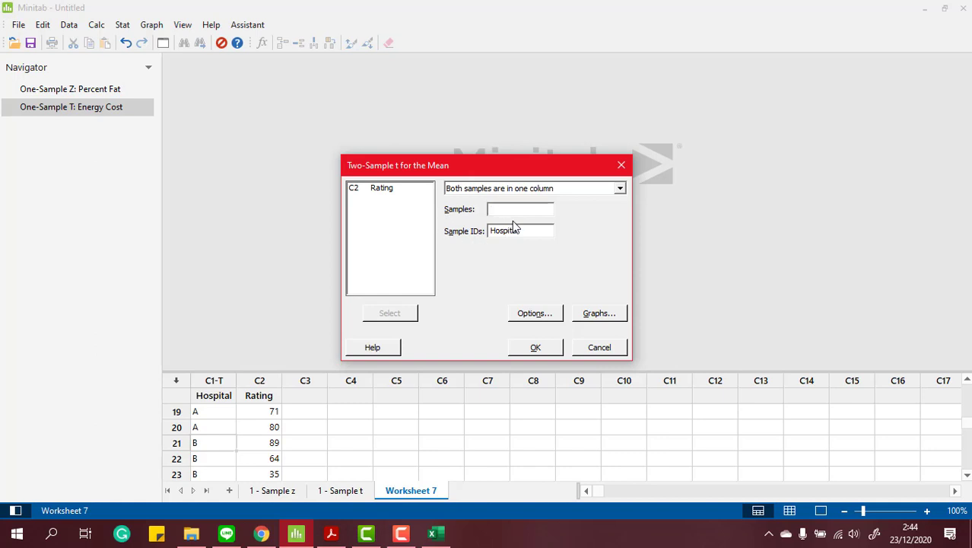
double_click(512, 230)
key(BackSpace)
- Run the test with Rating as the samples and Hospital as the sample IDs, leaving out any graphs
click(517, 212)
double_click(394, 189)
click(394, 230)
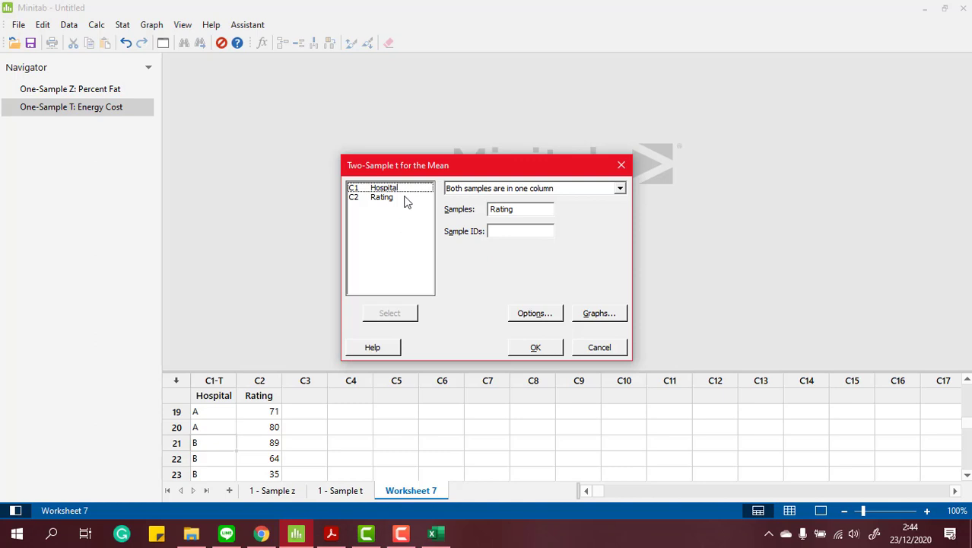
click(401, 191)
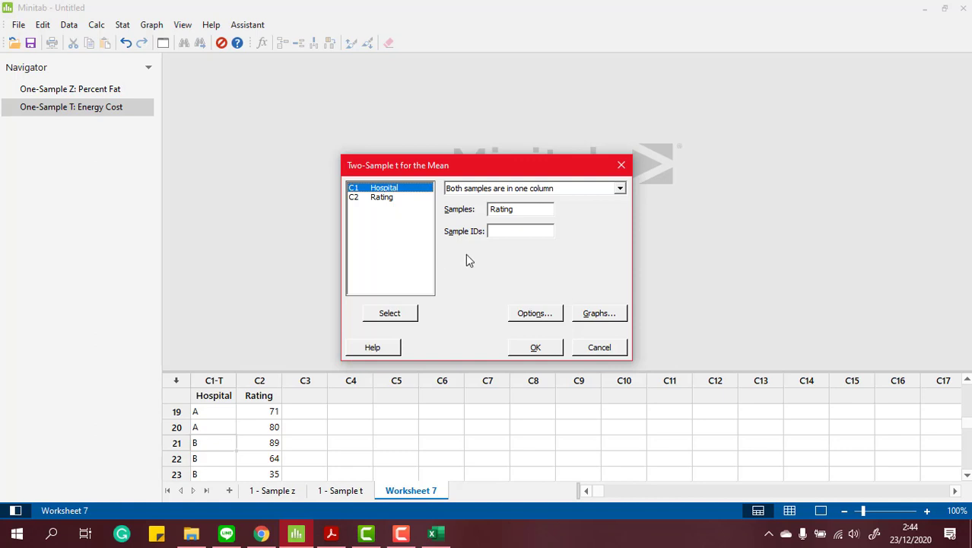
click(602, 313)
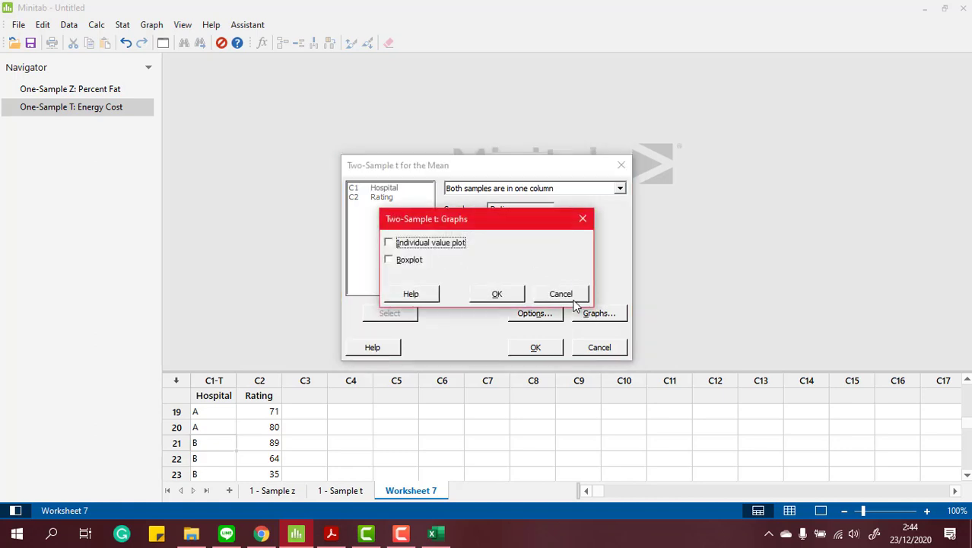
click(562, 292)
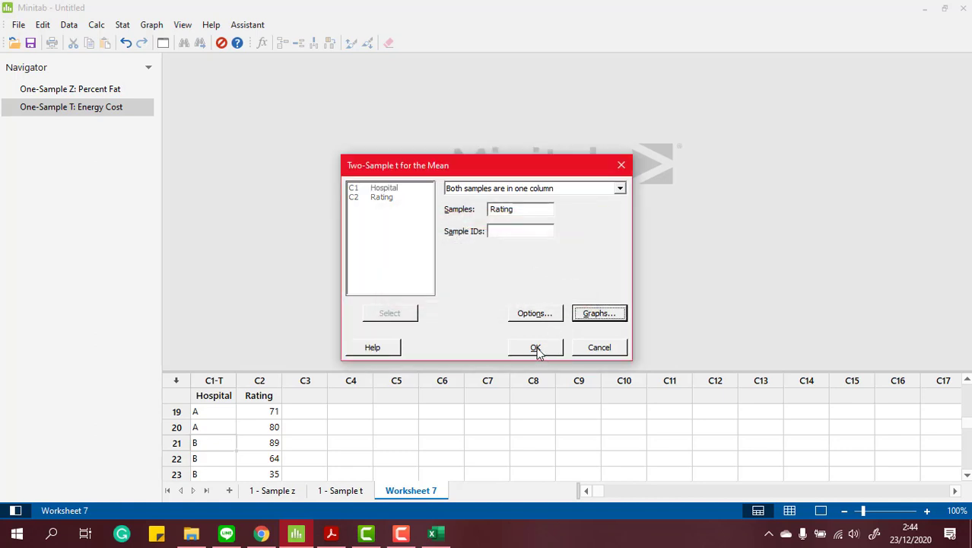
click(519, 231)
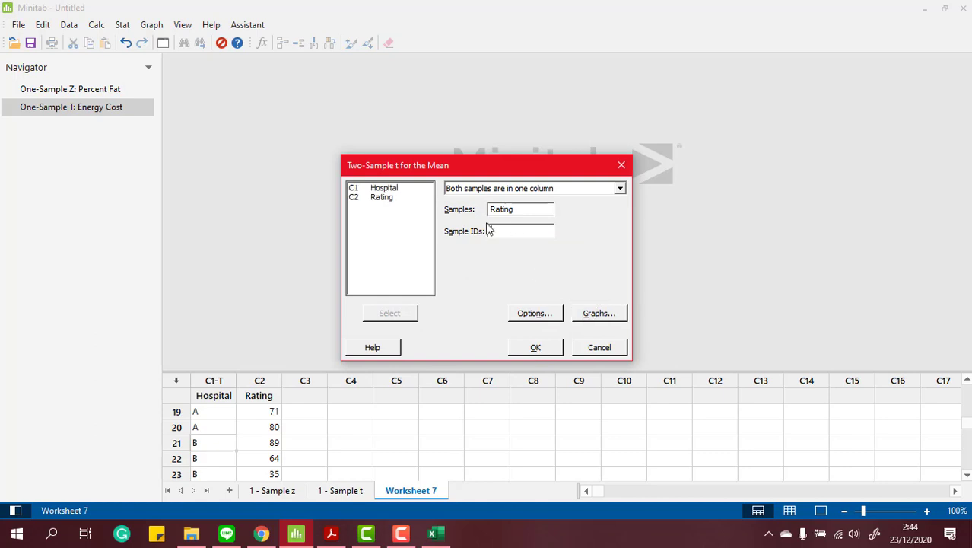
double_click(384, 188)
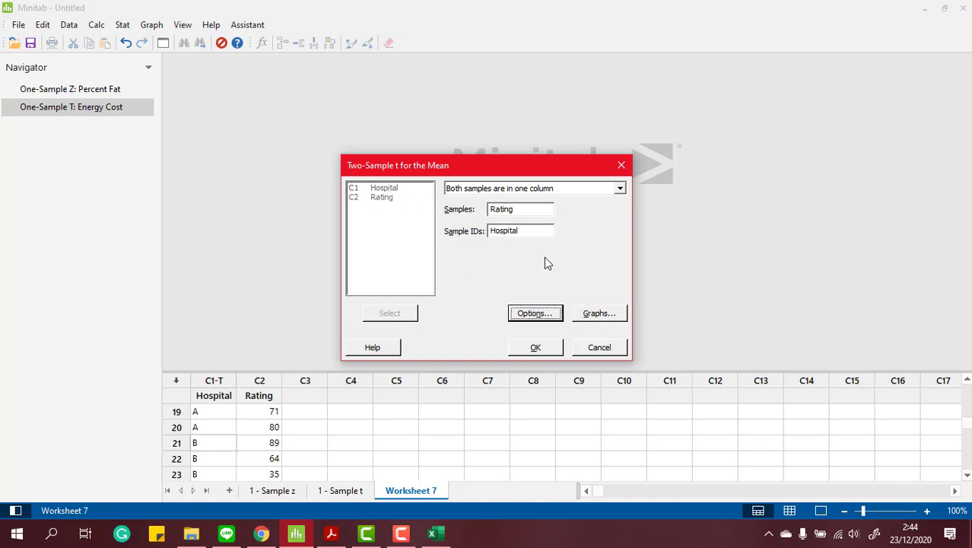
click(536, 348)
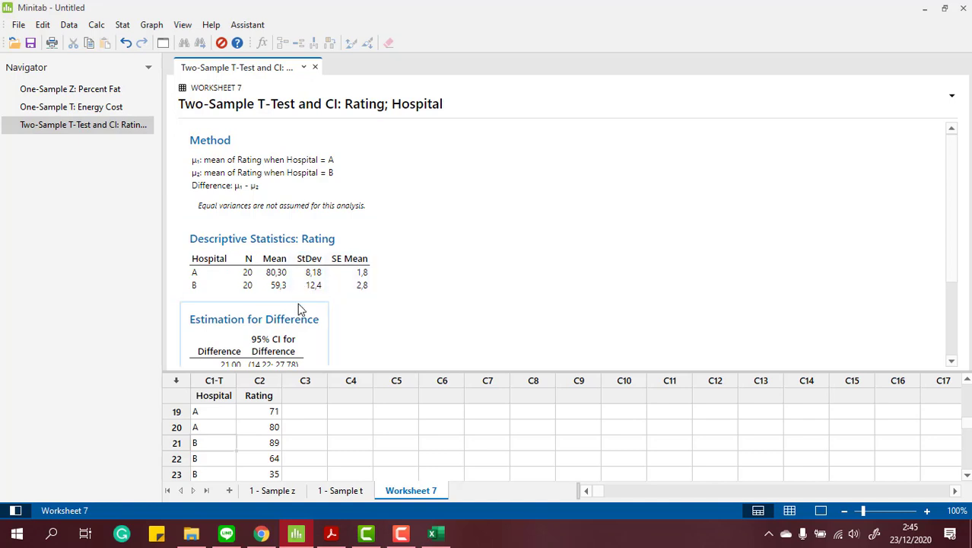
- Examine the estimated difference and test results of the two-sample t-test for Rating by Hospital
scroll(389, 296, down, 3)
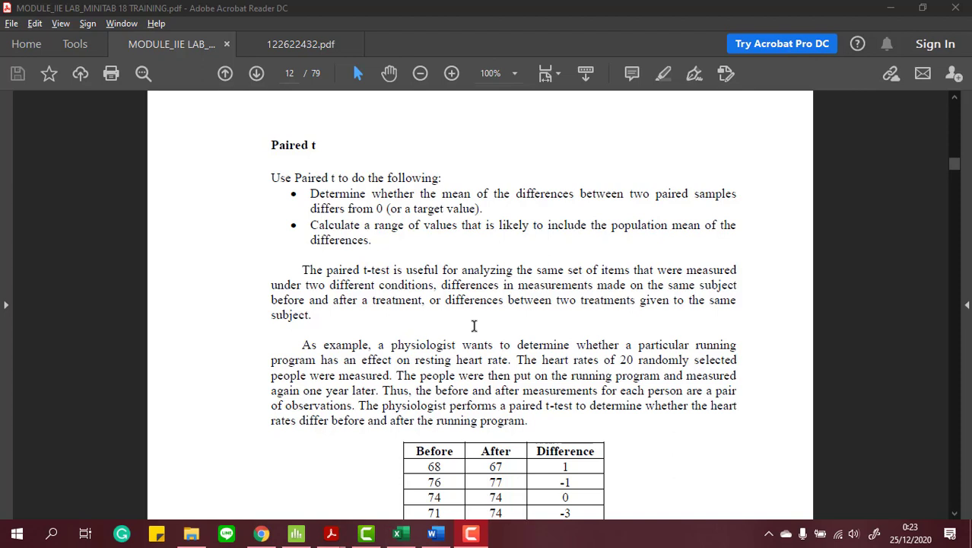
- Read the Paired t section in the PDF module, covering its purpose and the running program heart rate example
scroll(498, 329, down, 2)
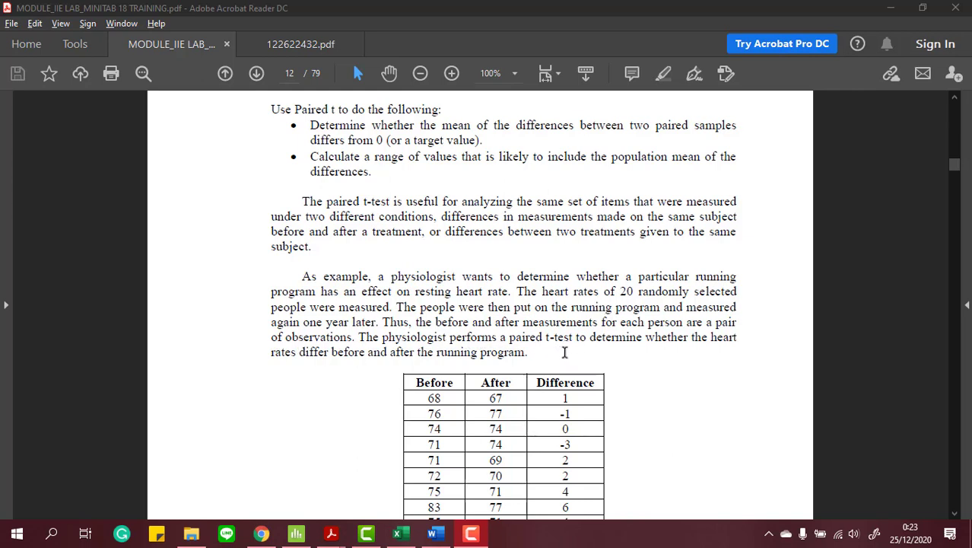
click(626, 291)
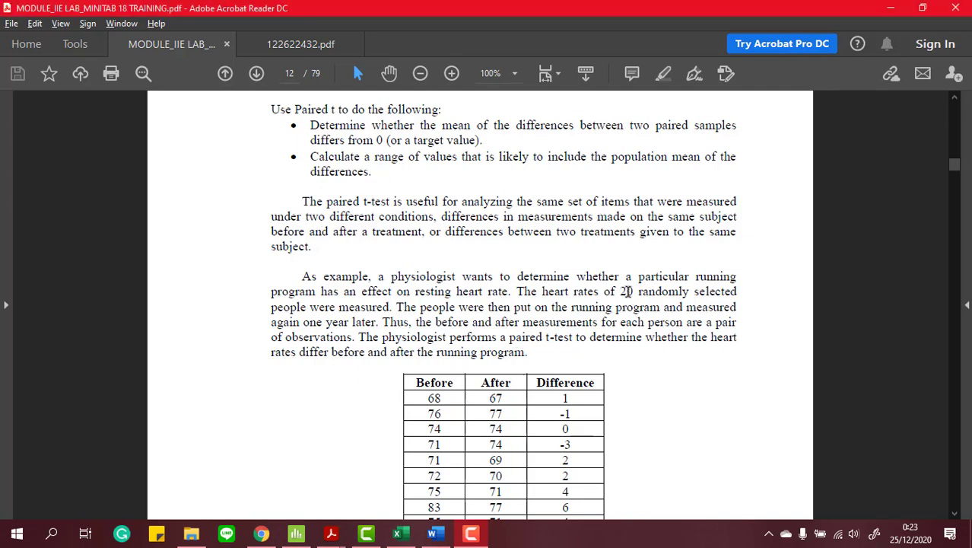
drag(621, 291, 689, 293)
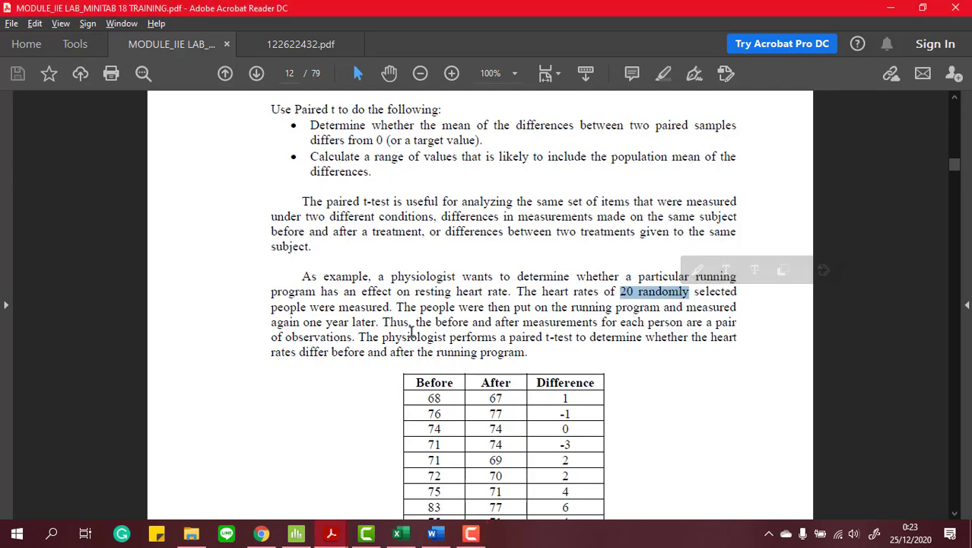
drag(338, 308, 379, 309)
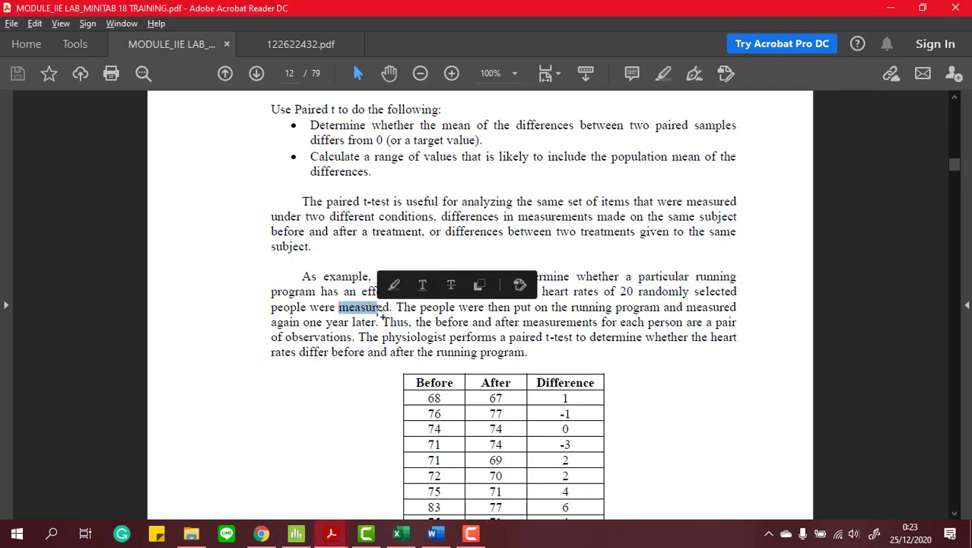
click(496, 326)
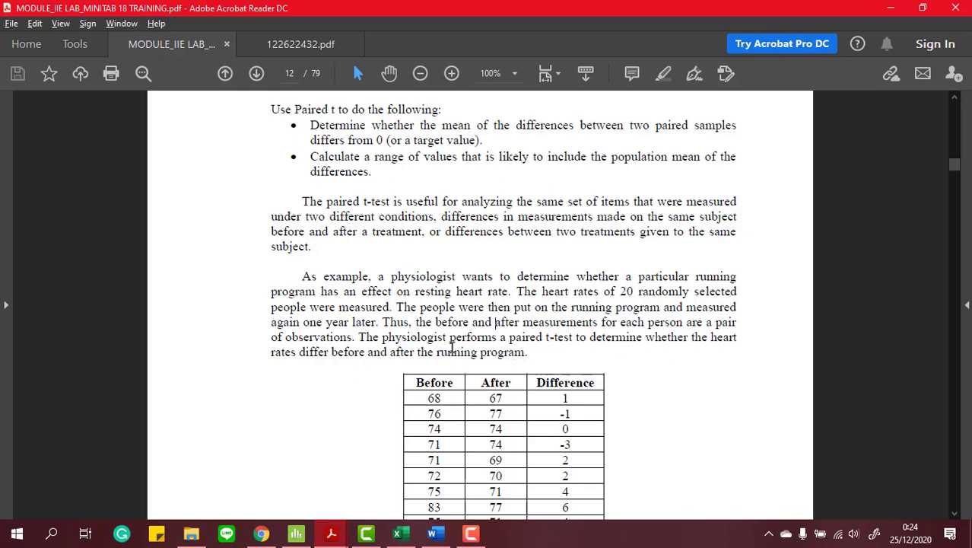
drag(304, 322, 378, 322)
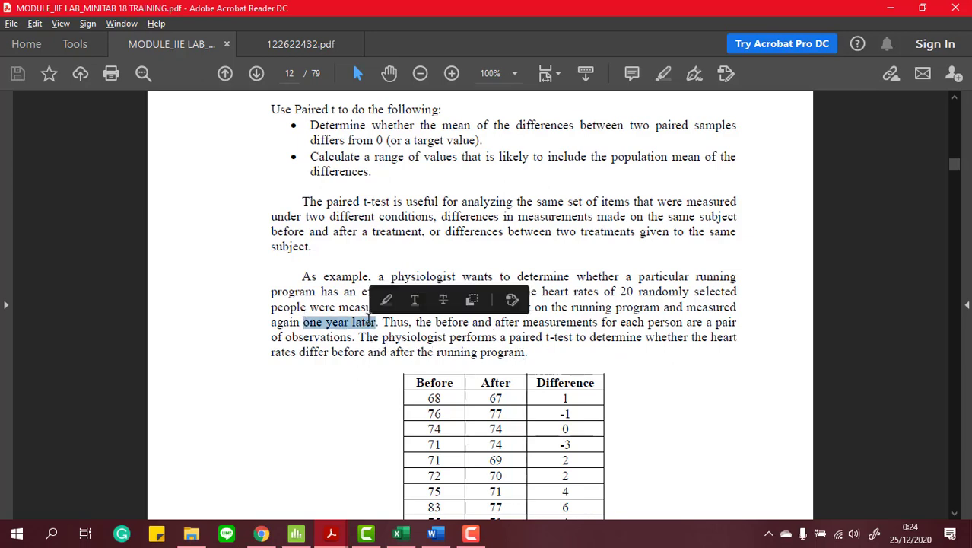
click(601, 379)
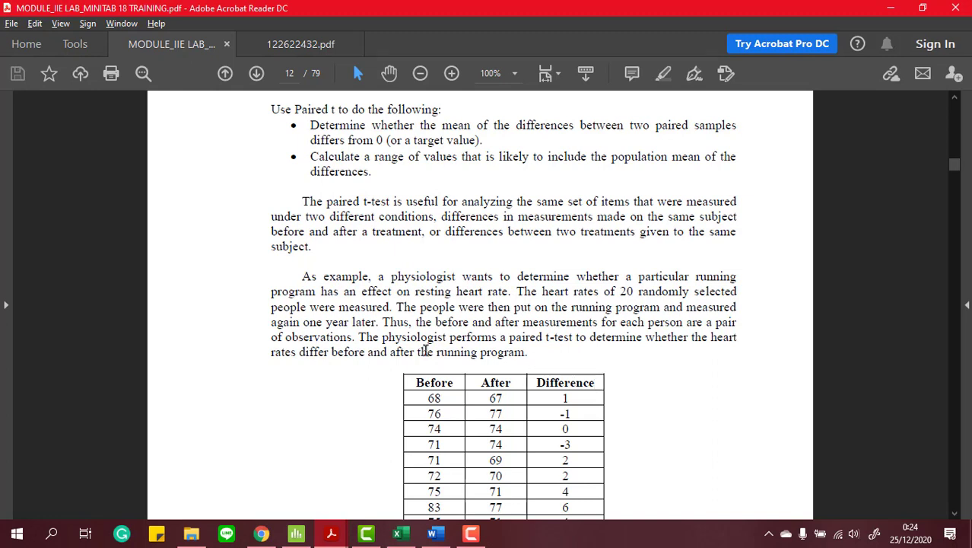
drag(356, 338, 323, 336)
click(345, 363)
drag(380, 324, 326, 323)
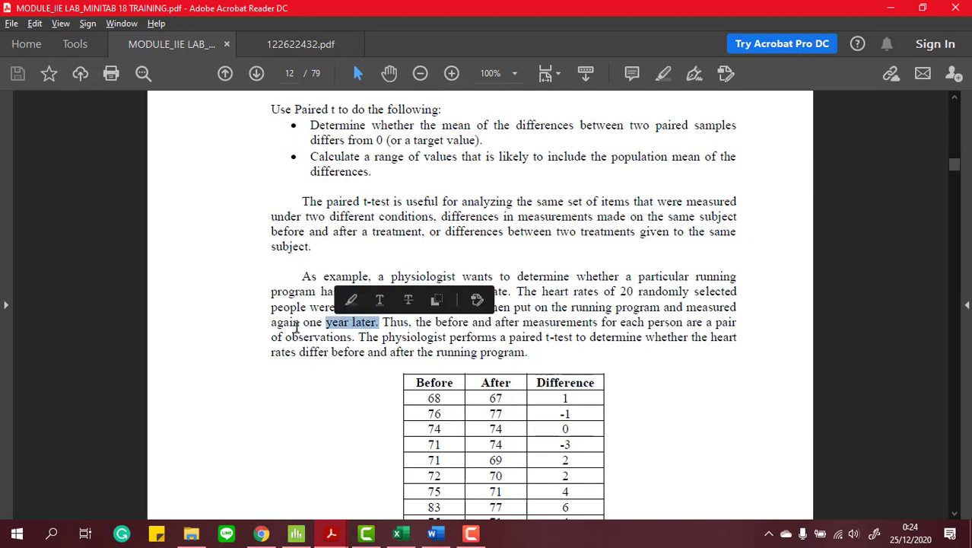
click(392, 325)
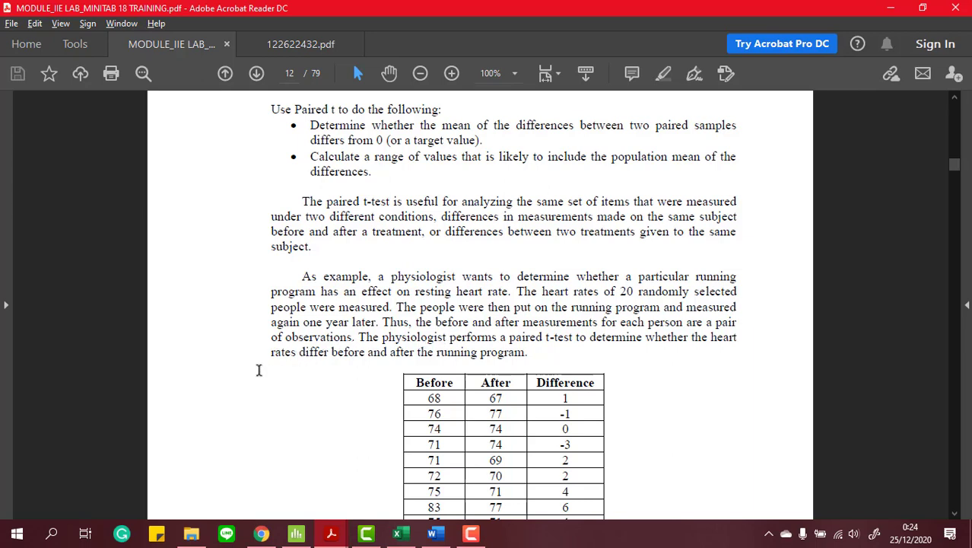
- Review the Before, After and Difference data table and the first procedure steps of the Paired t example
scroll(425, 366, down, 6)
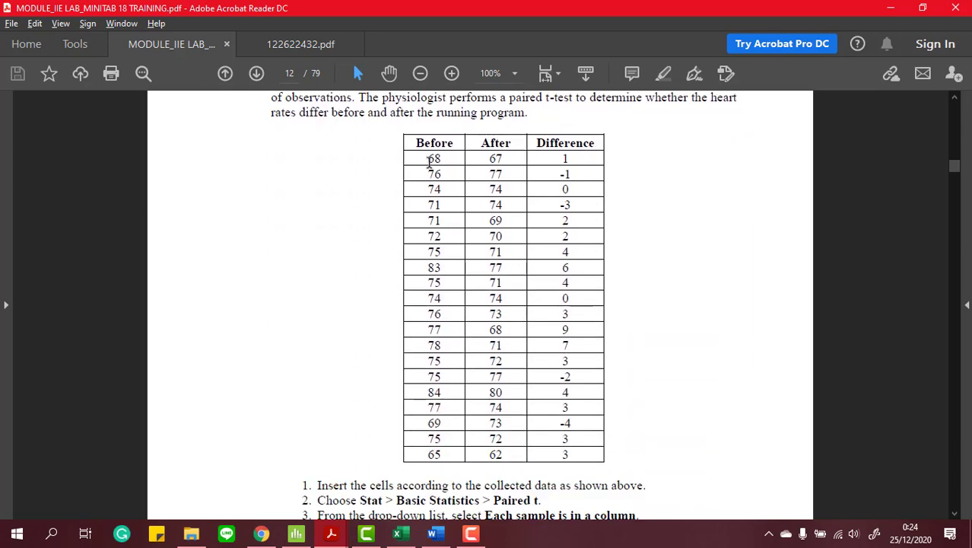
drag(426, 143, 445, 157)
scroll(451, 245, up, 2)
click(439, 226)
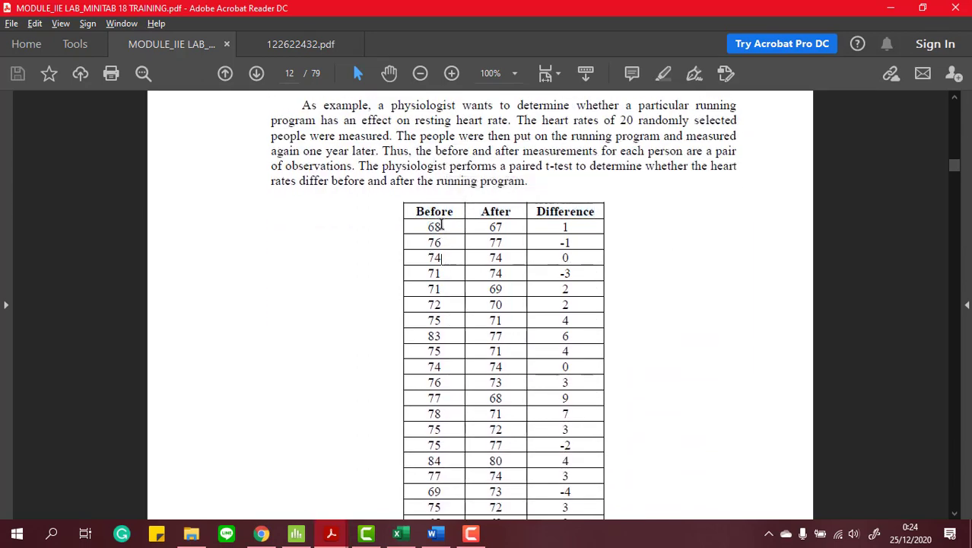
drag(416, 213, 449, 219)
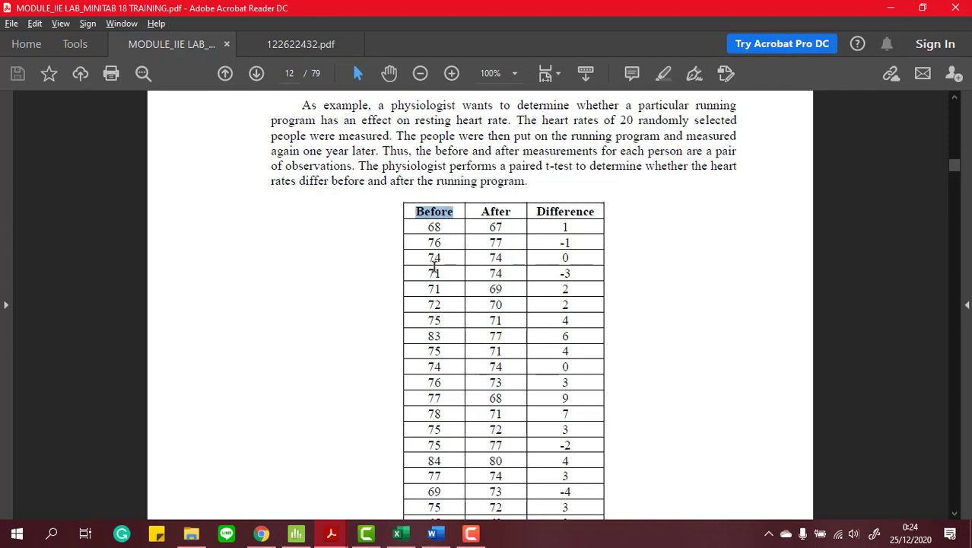
drag(473, 213, 586, 214)
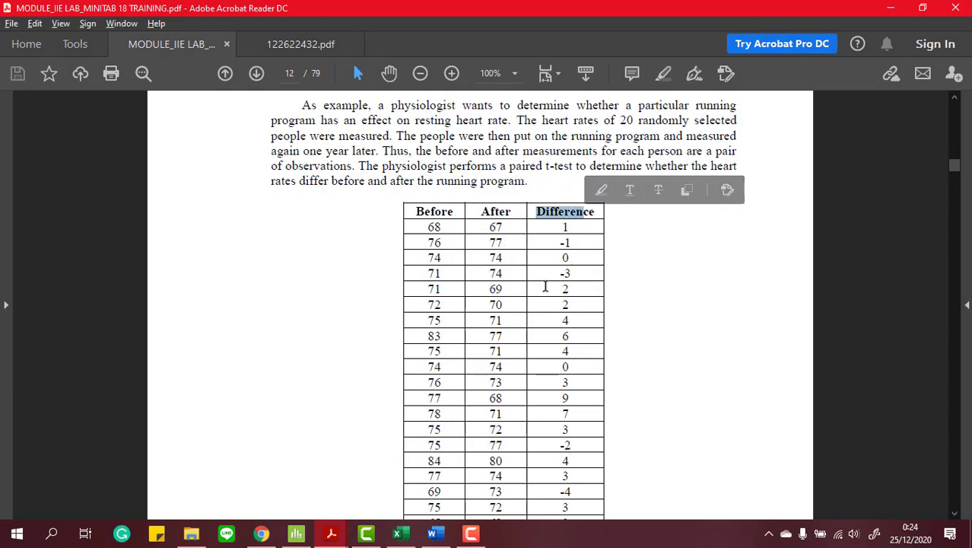
scroll(545, 287, down, 1)
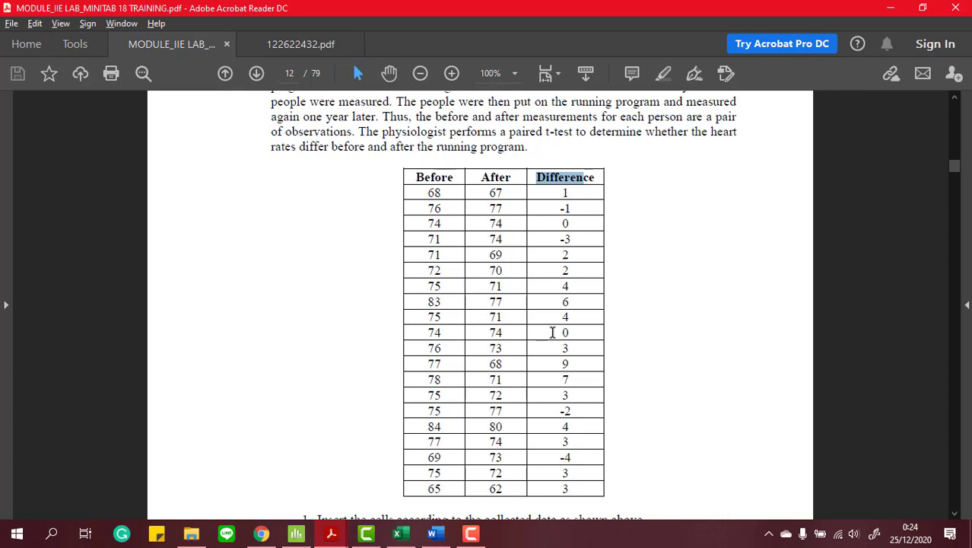
scroll(553, 330, down, 6)
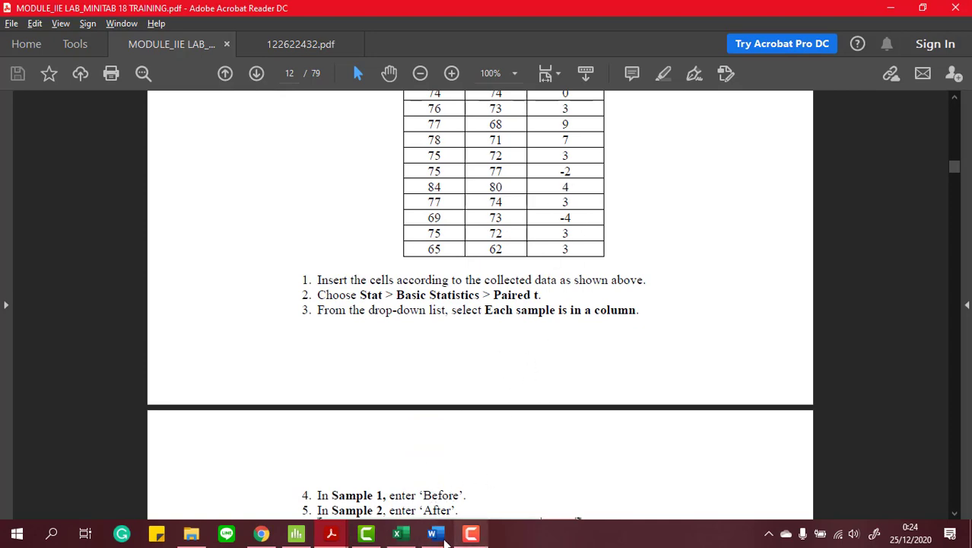
- Copy the Before, After and Difference data with headers, B2:D22, from Excel's Paired t sheet into a new Minitab worksheet
click(397, 533)
click(300, 343)
scroll(262, 345, up, 6)
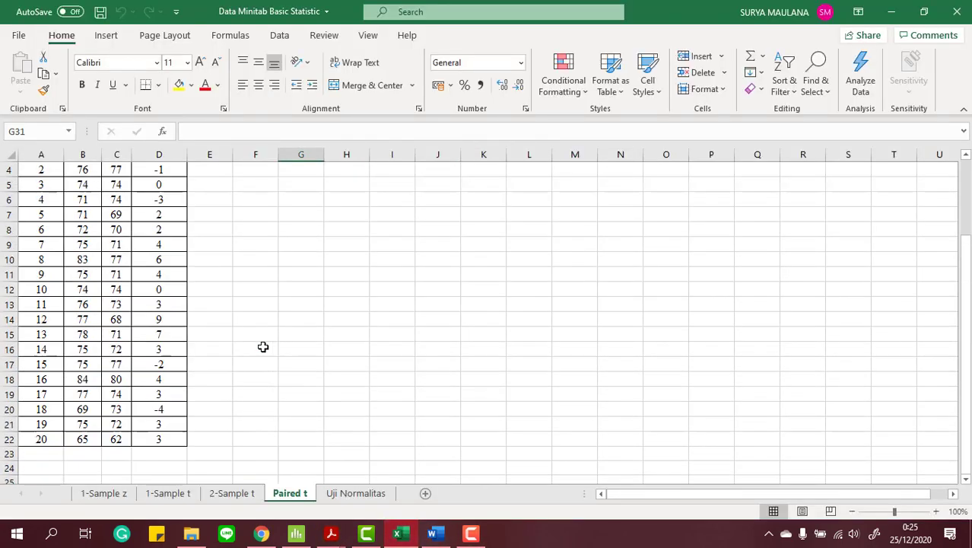
click(76, 185)
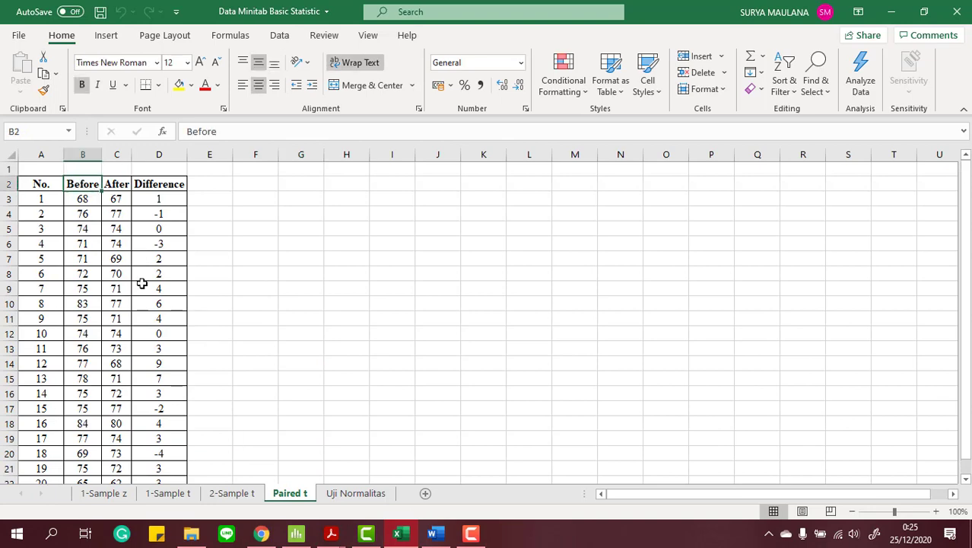
shift+click(163, 479)
key(ctrl+c)
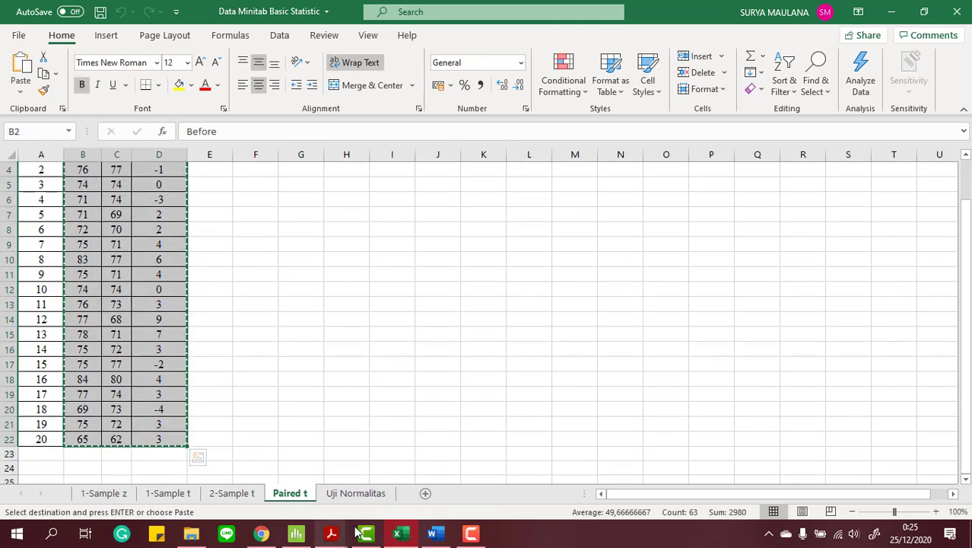
click(296, 533)
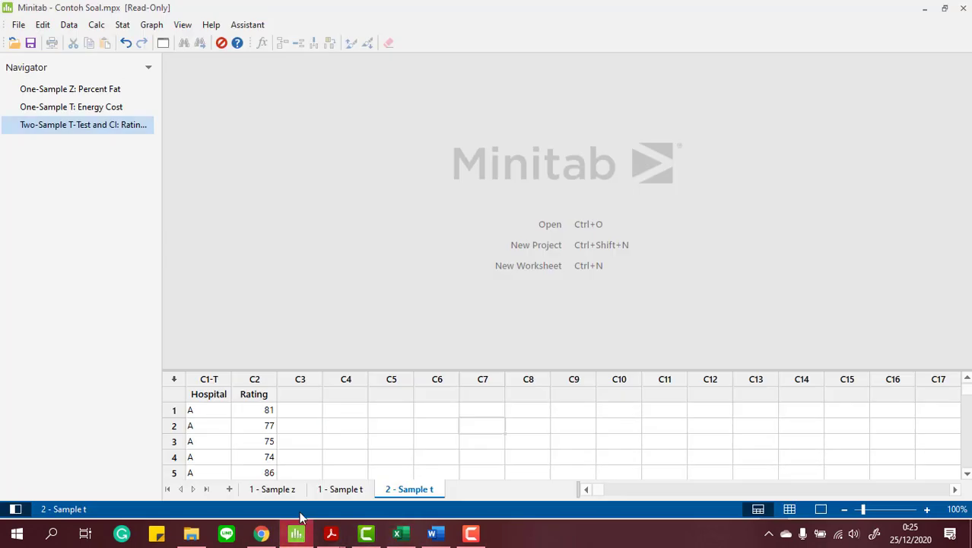
click(229, 489)
key(ctrl+v)
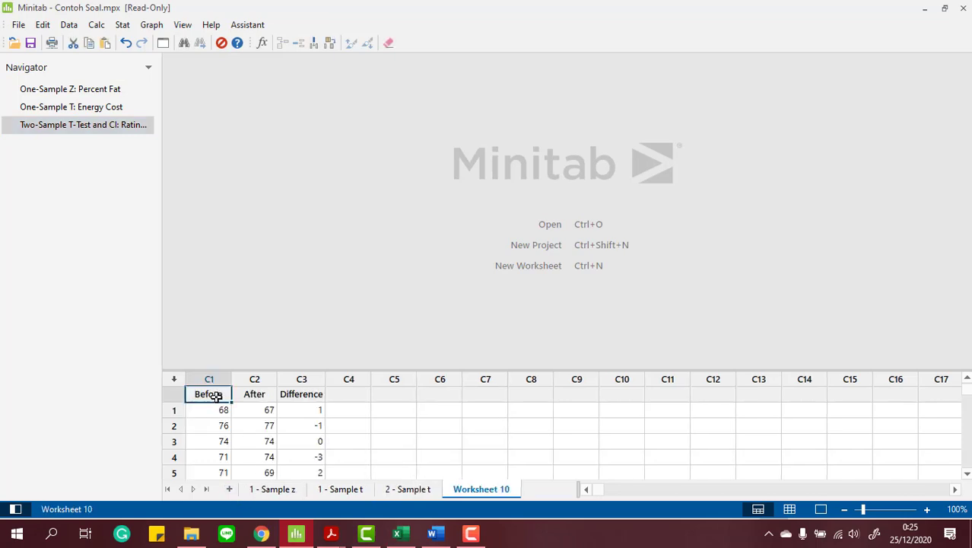
- Look up the Paired t command path, data layout and Sample 1 and Sample 2 entries in the PDF module
key(alt+Tab)
key(alt+Tab)
key(alt+Tab)
key(Tab)
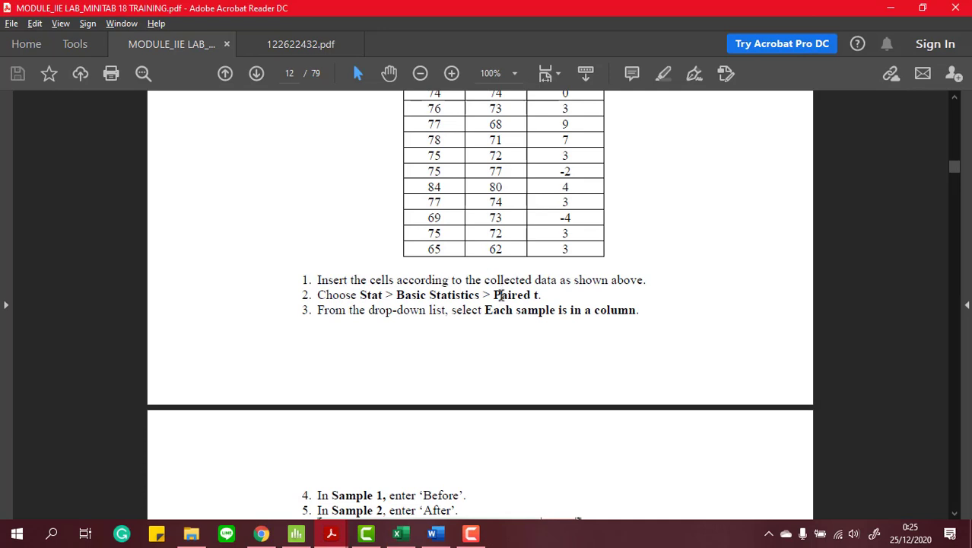
scroll(502, 295, down, 1)
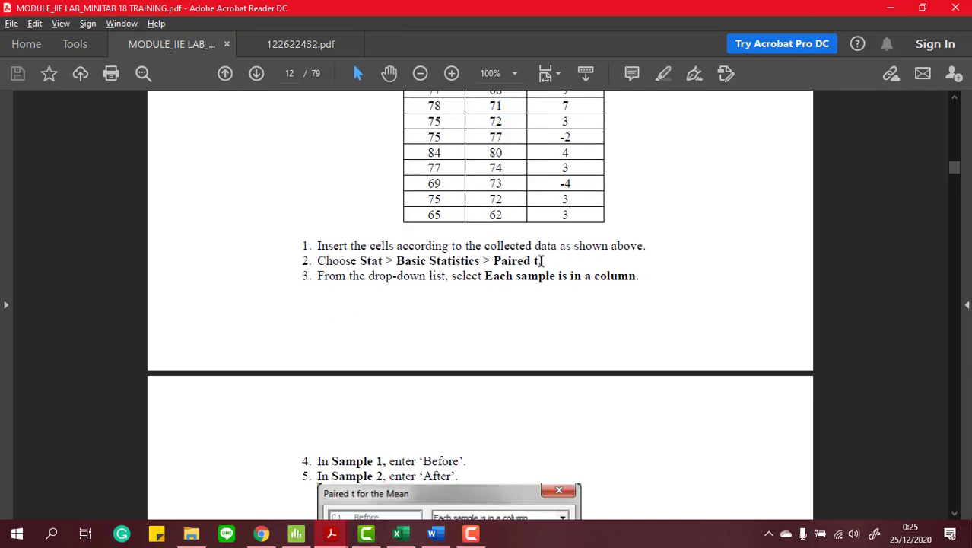
- Start a Paired t test in Minitab and replace the retained Sample 1 entry with the Before column
key(alt+Tab)
click(122, 25)
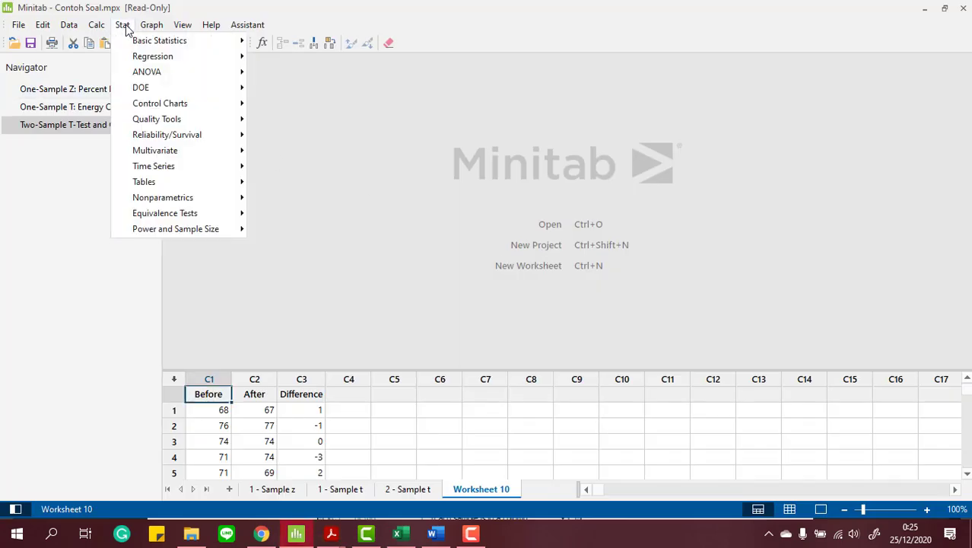
mouse_move(161, 46)
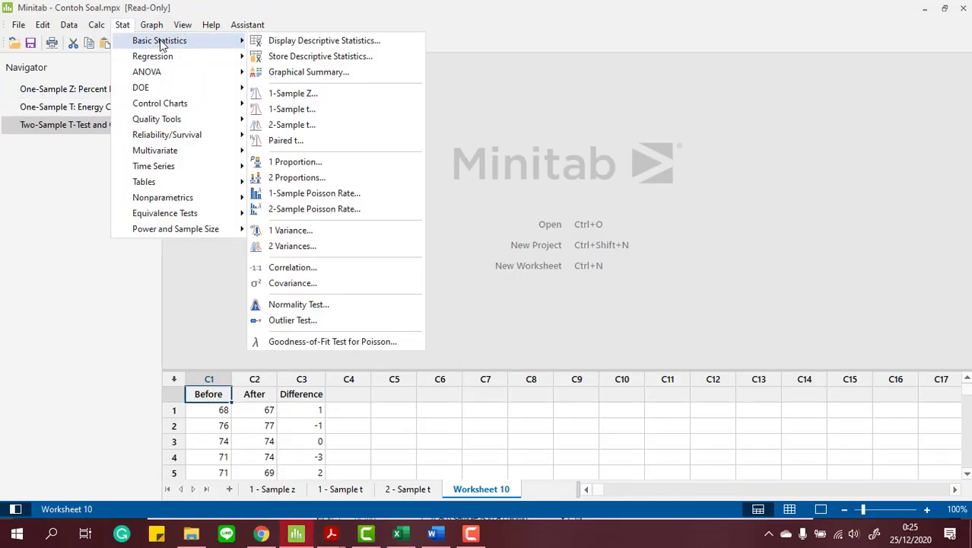
click(286, 140)
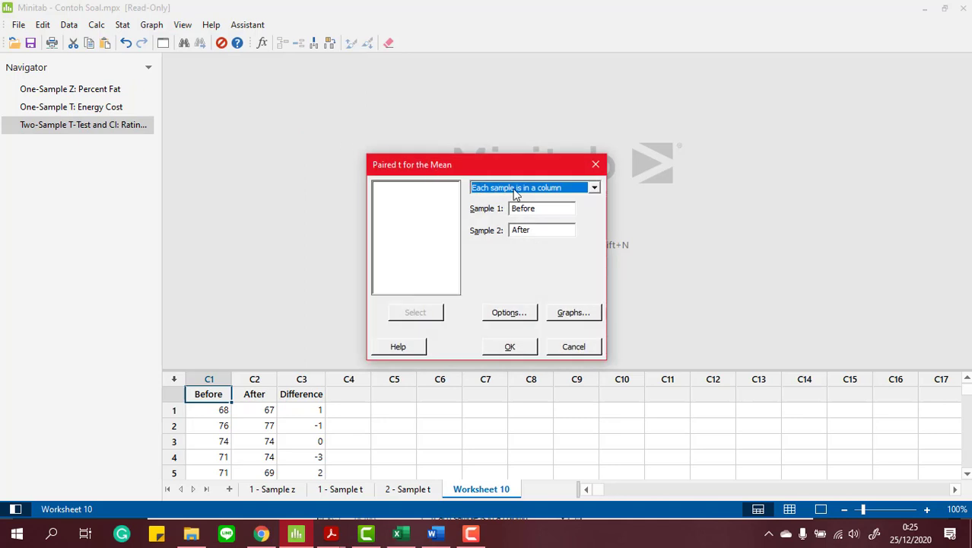
click(548, 208)
key(Delete)
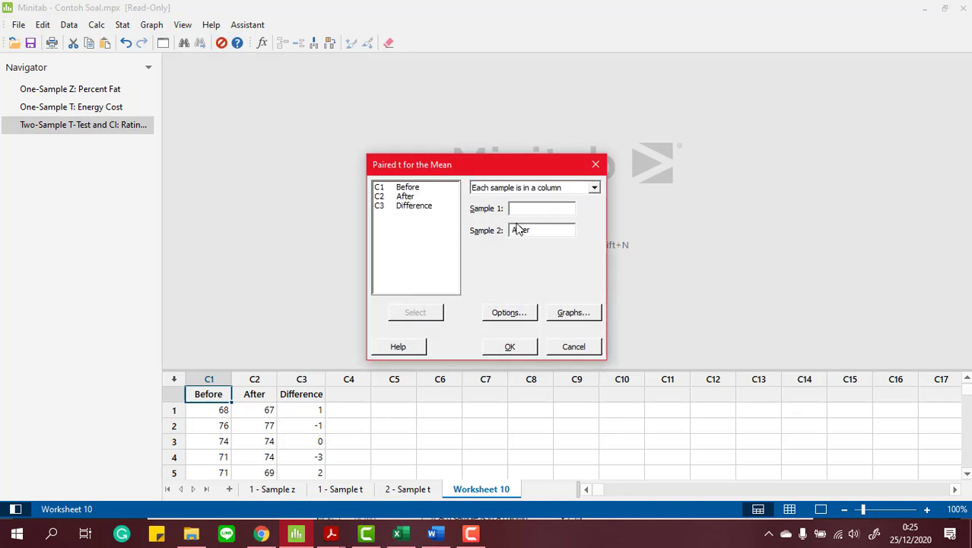
double_click(416, 192)
- Replace the retained Sample 2 entry with the After column and run the paired t-test
key(Delete)
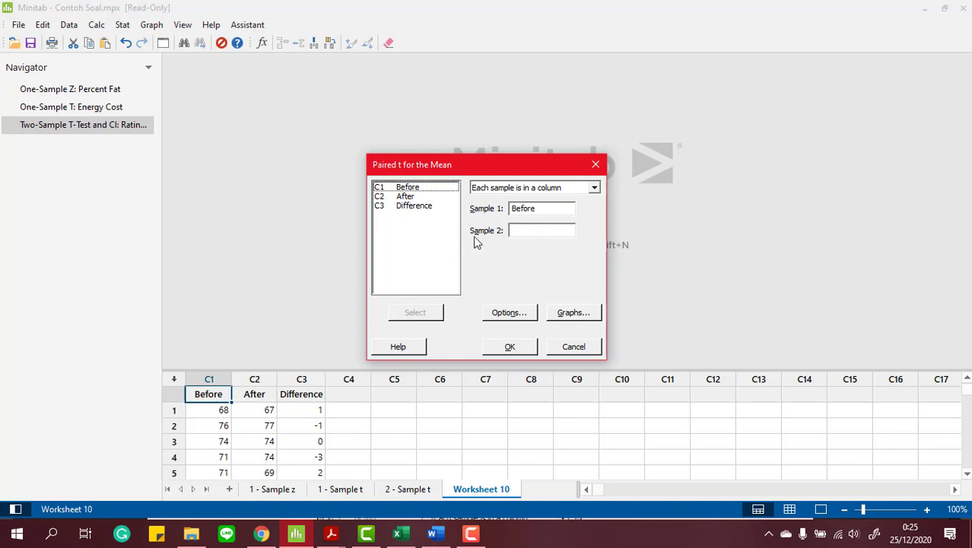
click(525, 232)
click(417, 198)
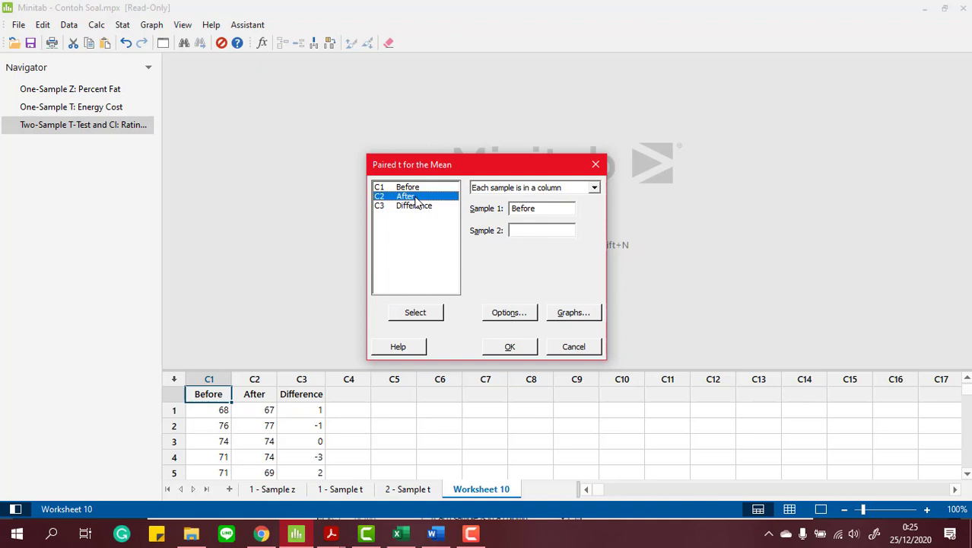
double_click(415, 198)
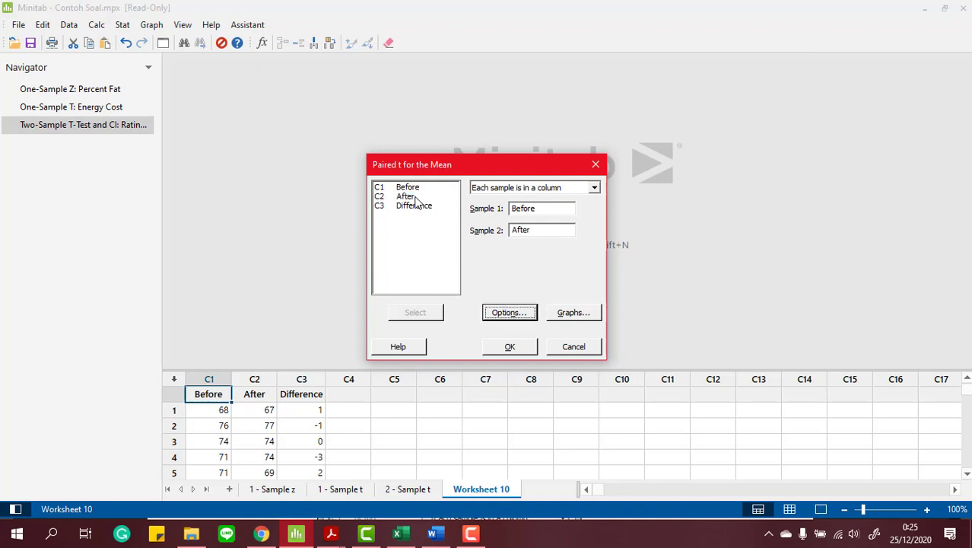
click(510, 346)
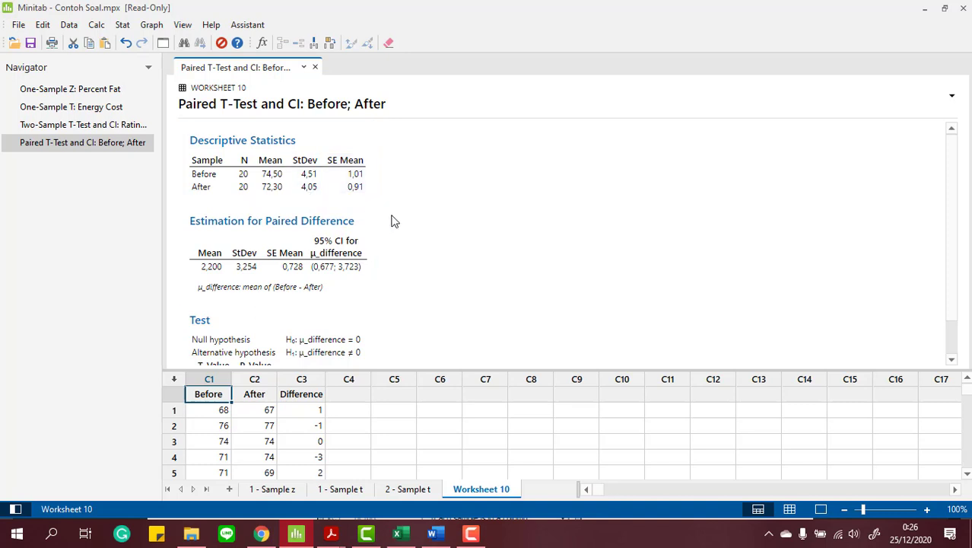
- Examine the paired t-test output, including the hypotheses, T-value and P-value
scroll(466, 258, down, 1)
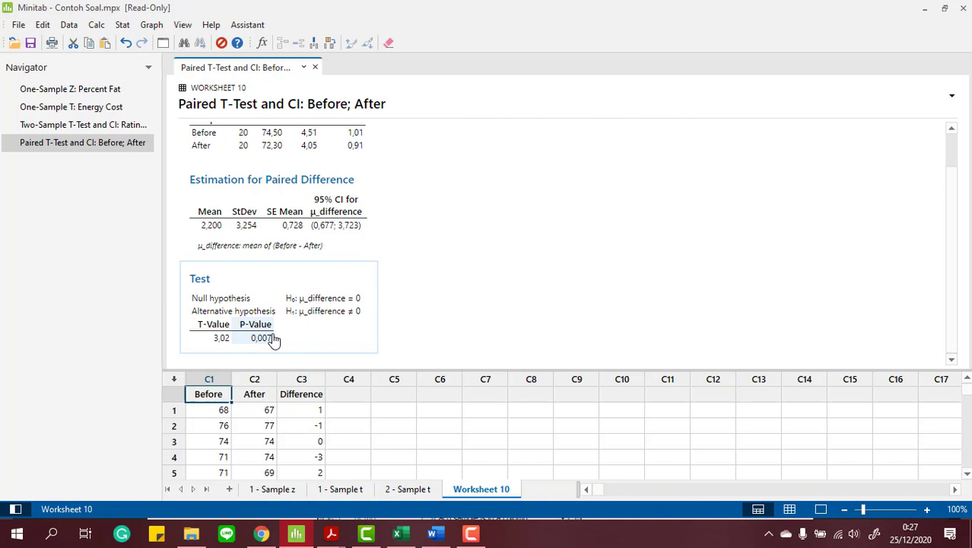
click(335, 334)
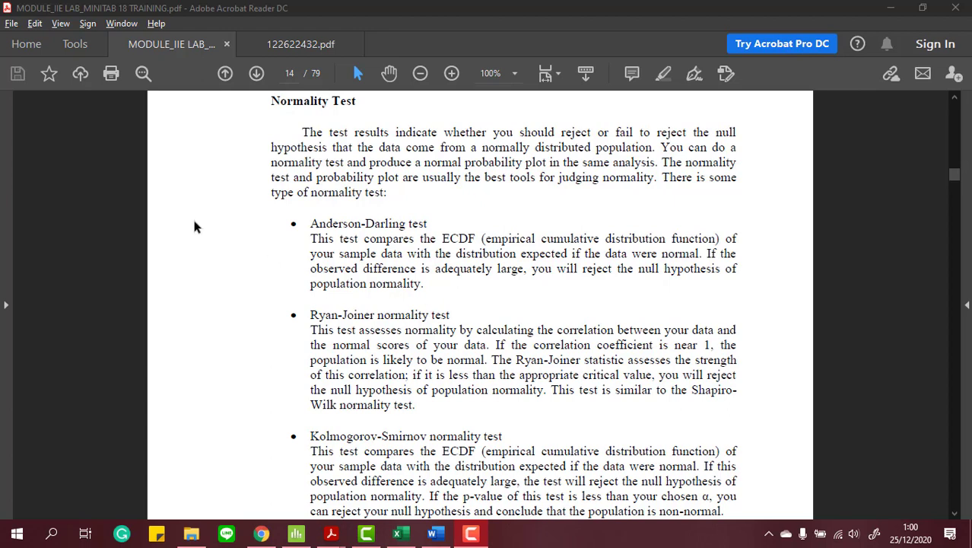
- Read the Normality Test introduction in the PDF module, including its null hypothesis and the use of a normal probability plot
drag(266, 101, 355, 103)
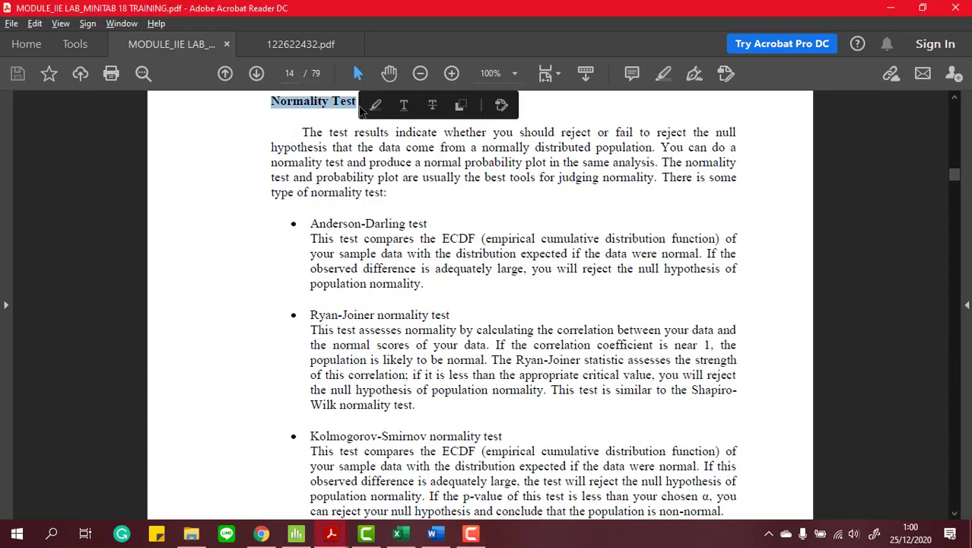
click(362, 136)
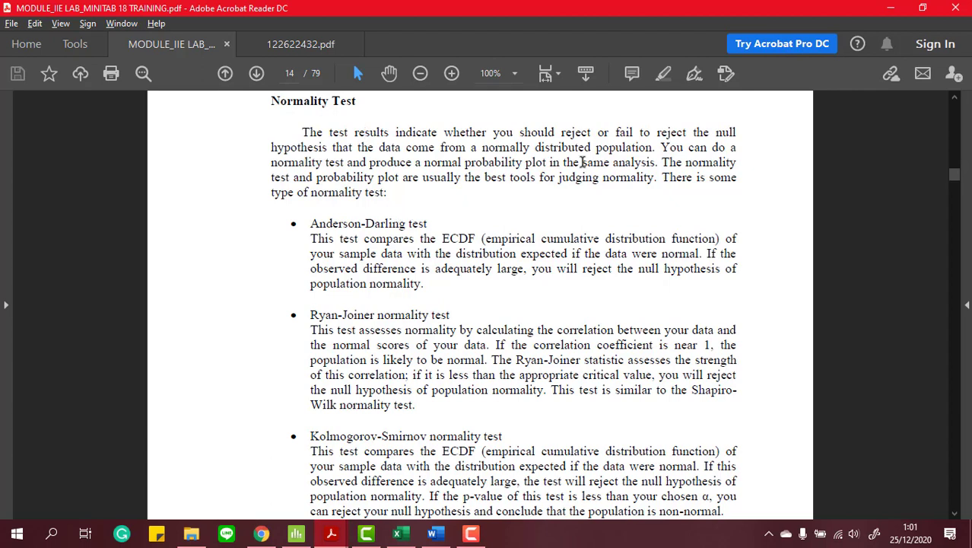
drag(583, 162, 653, 169)
click(654, 190)
drag(602, 181, 651, 192)
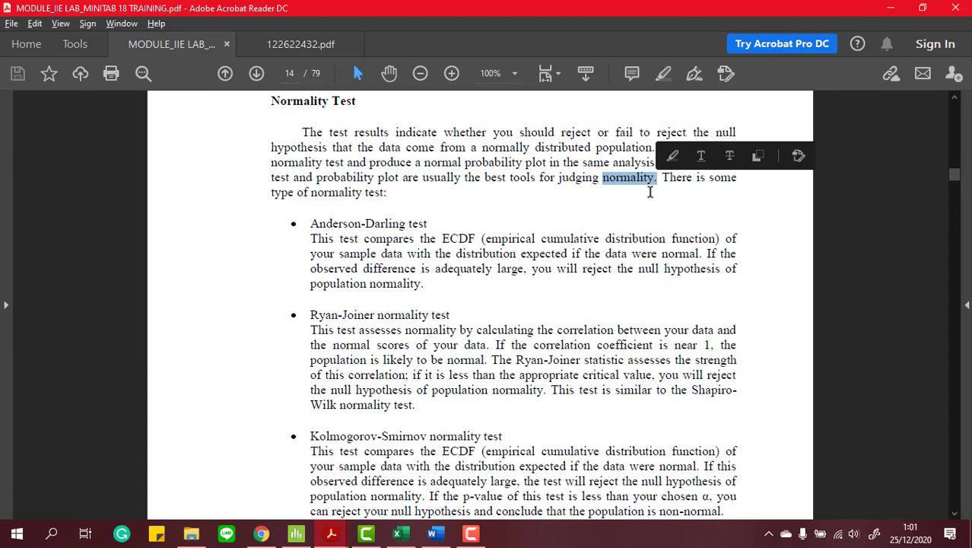
click(651, 192)
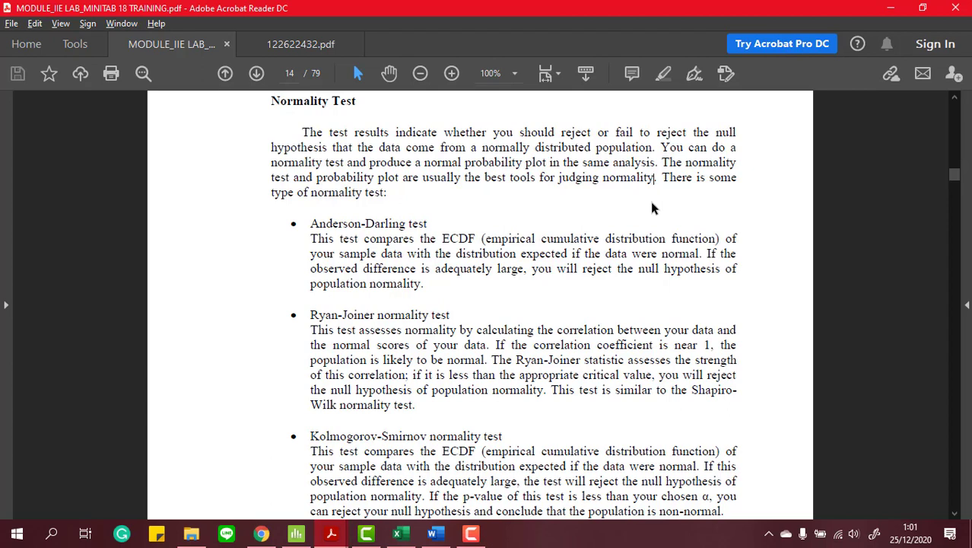
- Read the descriptions of the Anderson-Darling and Ryan-Joiner tests, including the correlation coefficient criterion
scroll(545, 212, down, 1)
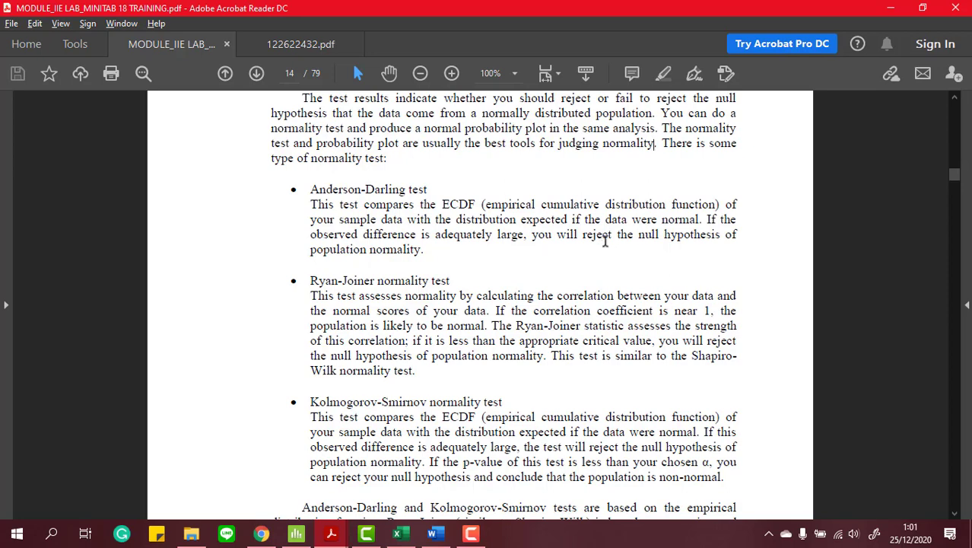
scroll(607, 241, down, 1)
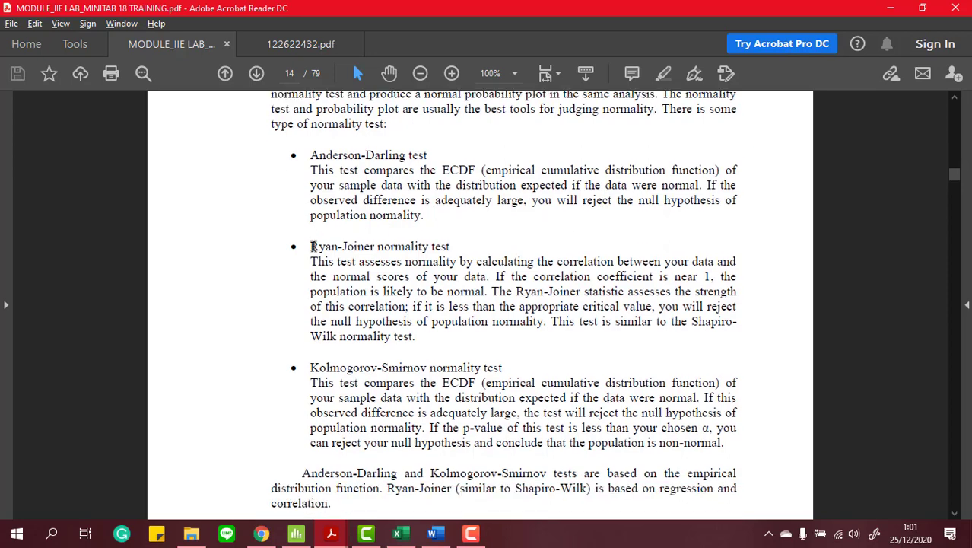
drag(311, 247, 428, 246)
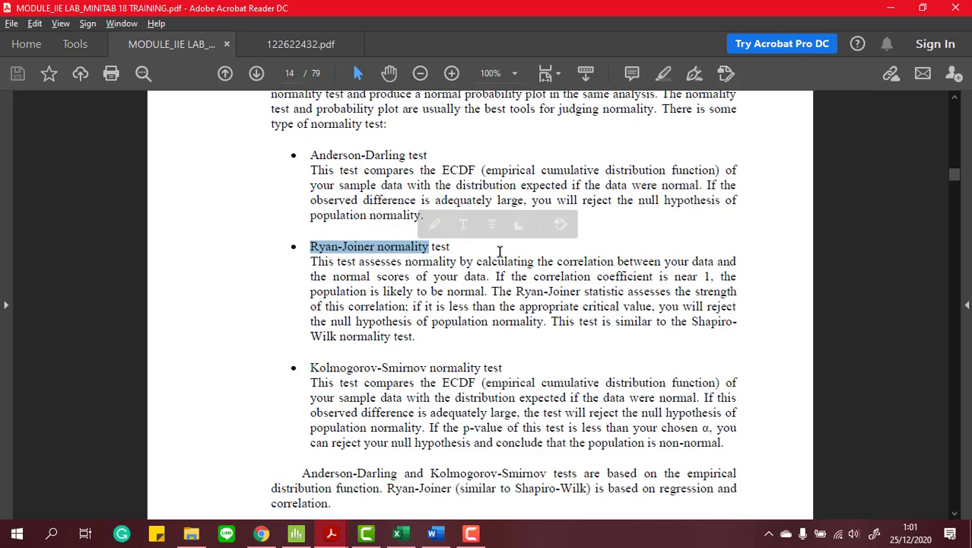
scroll(508, 250, down, 1)
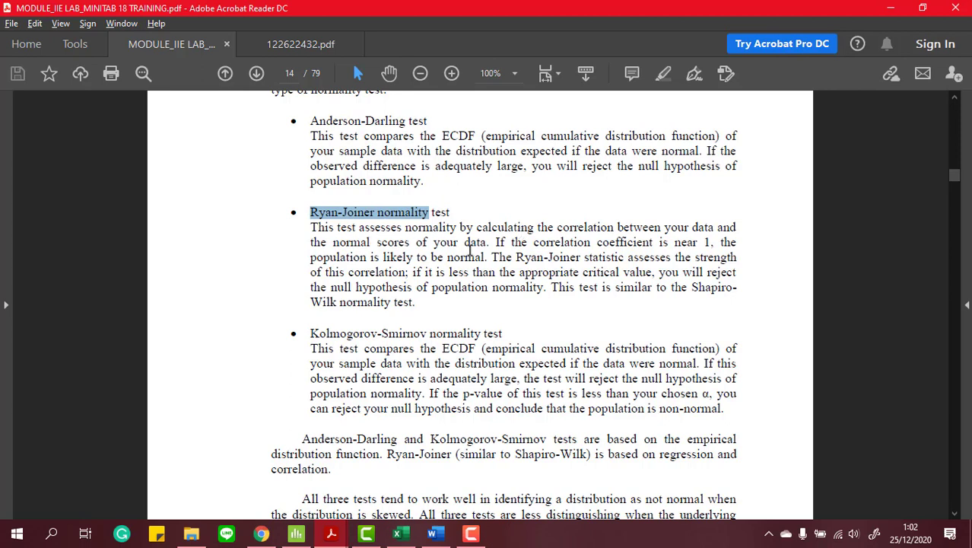
drag(698, 242, 700, 242)
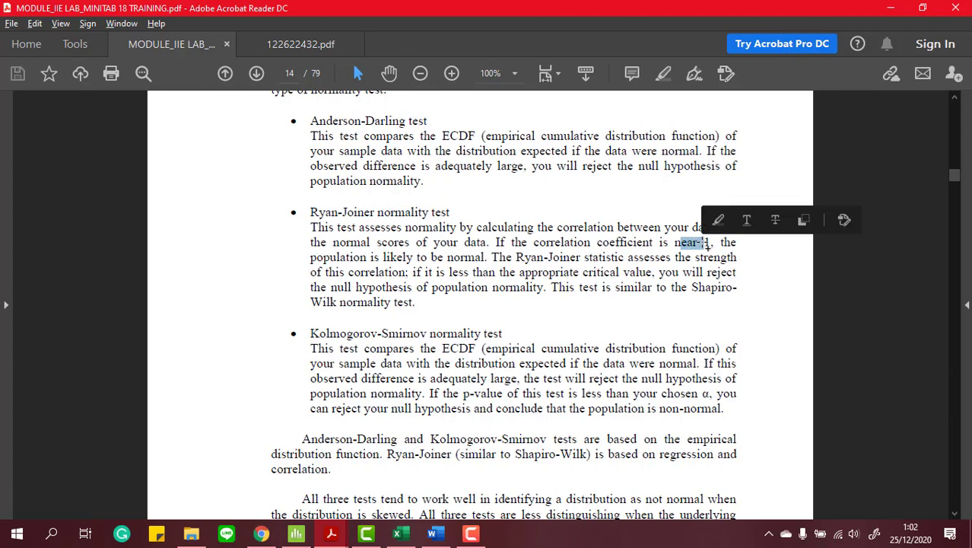
click(717, 309)
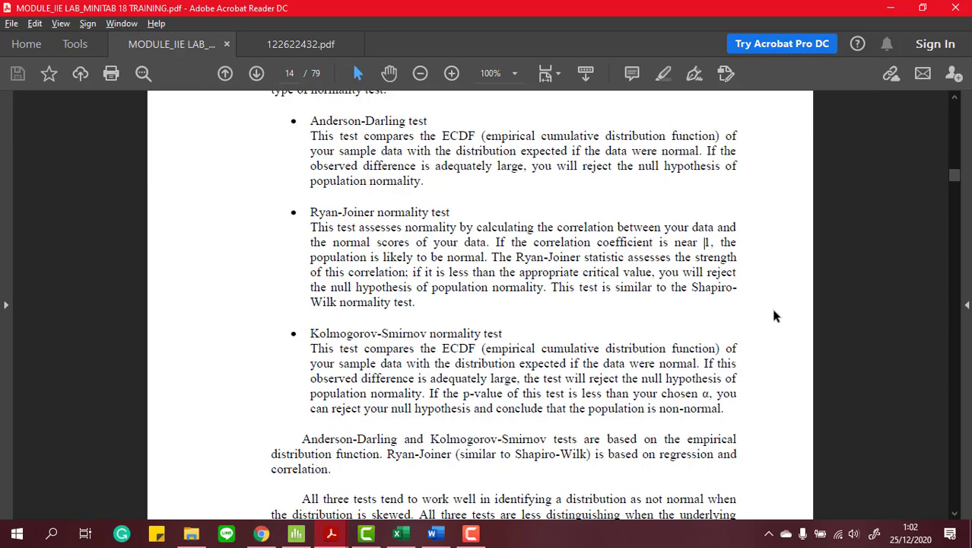
- Read the Kolmogorov-Smirnov description and the comparison of the three normality tests
scroll(547, 262, down, 2)
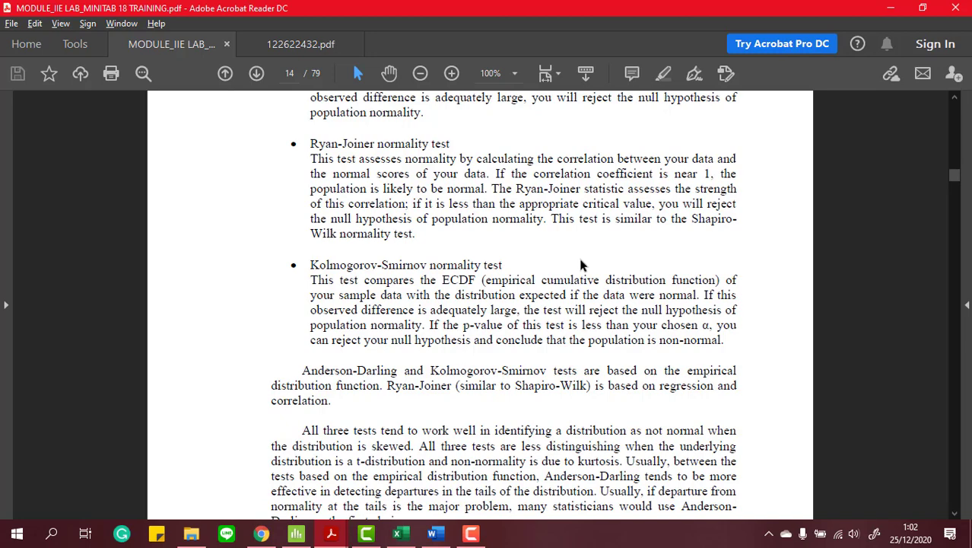
scroll(582, 264, up, 2)
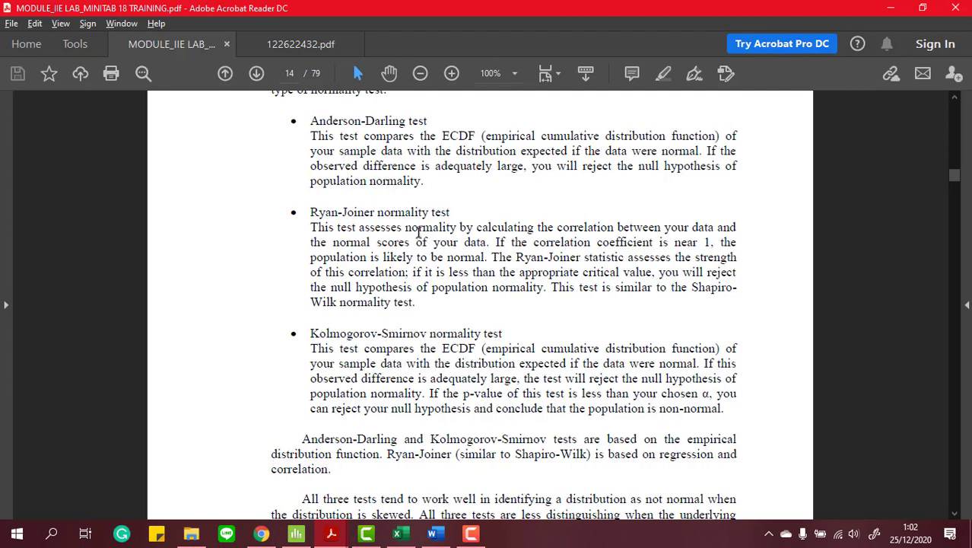
scroll(445, 227, down, 1)
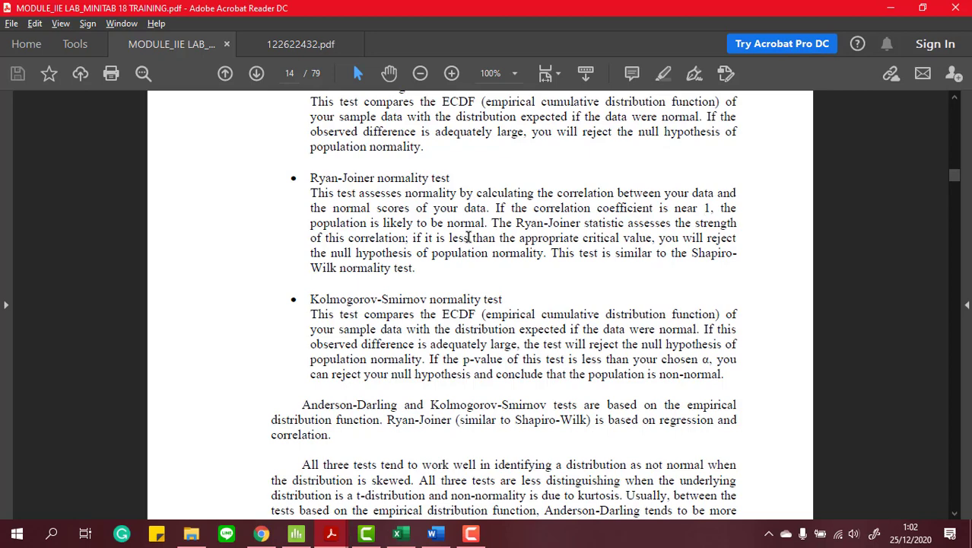
scroll(366, 323, down, 4)
scroll(378, 308, up, 1)
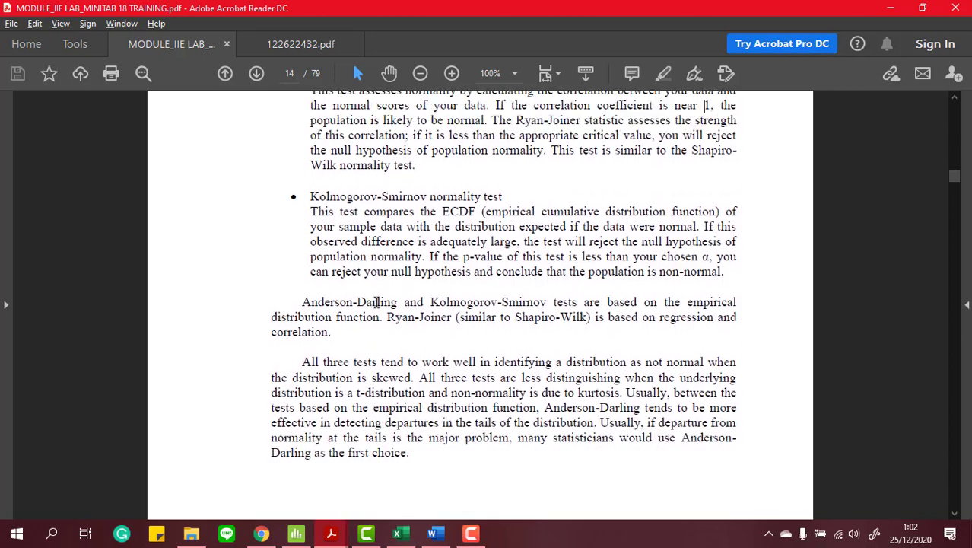
drag(415, 318, 452, 318)
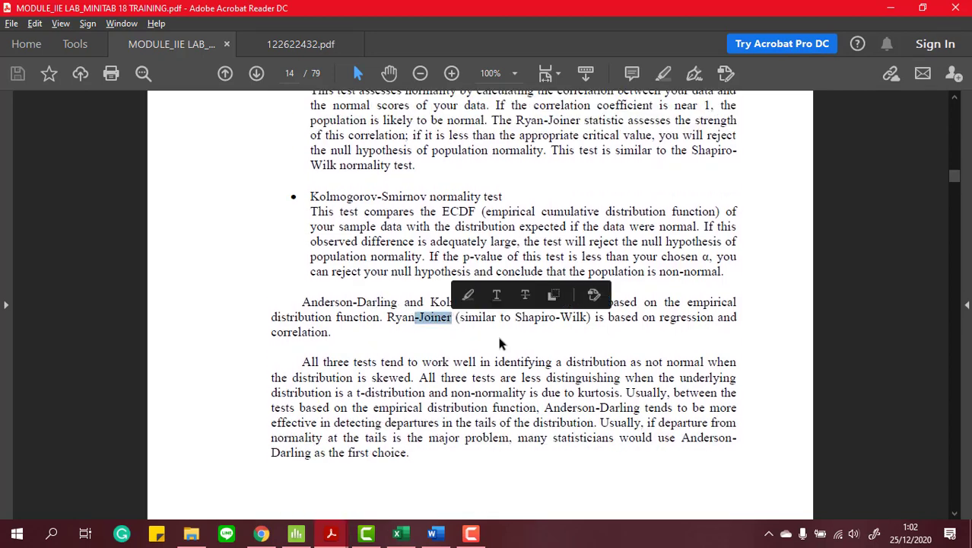
click(508, 341)
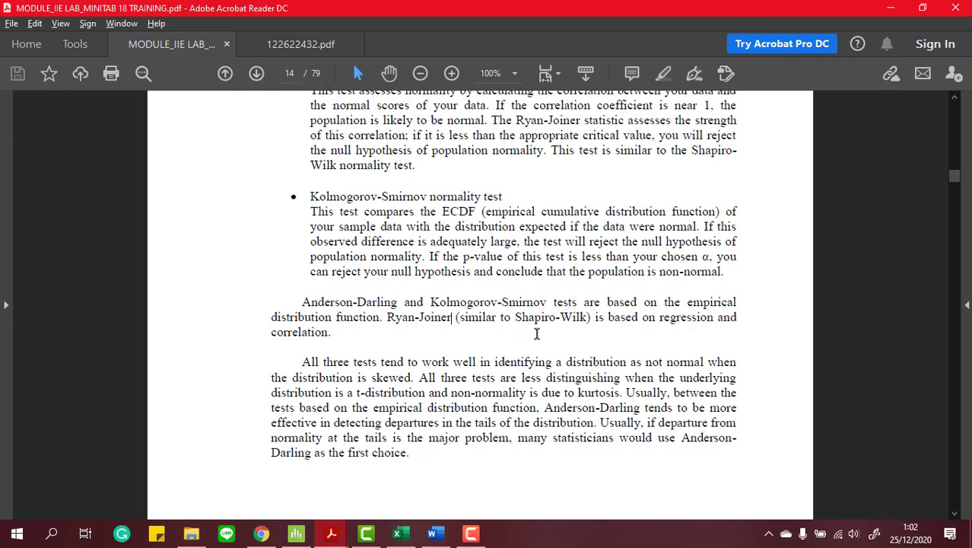
scroll(537, 333, down, 2)
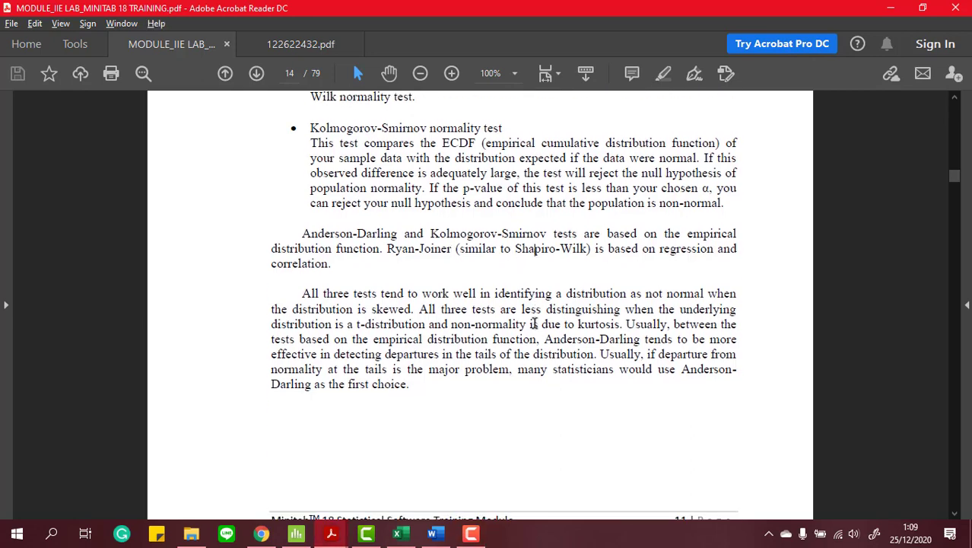
- Find the Data table for the Normality Test example on the module's following page
scroll(535, 323, down, 10)
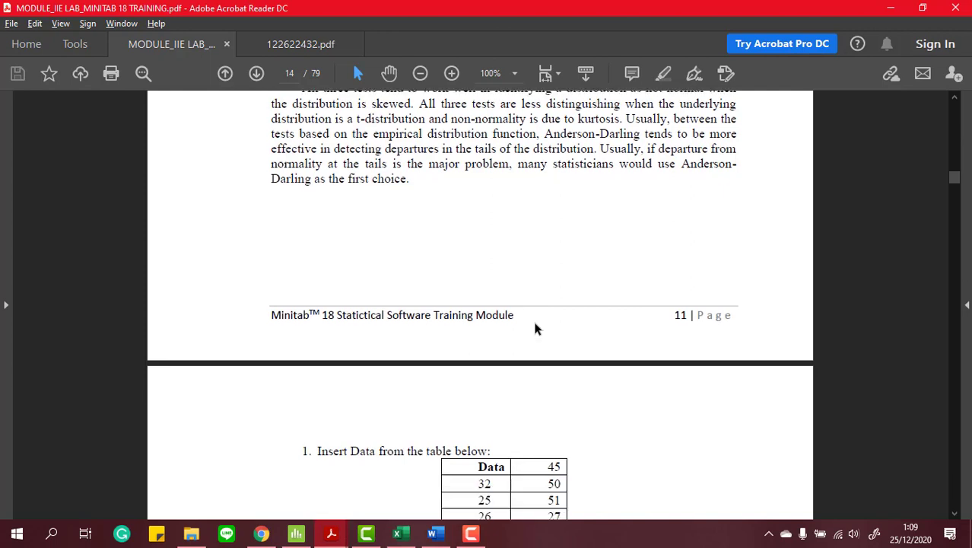
scroll(534, 323, down, 2)
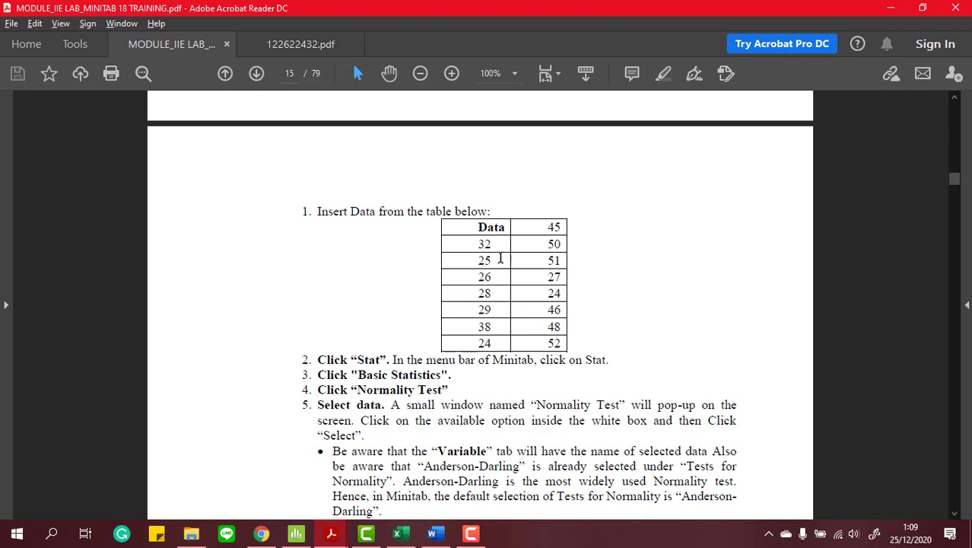
drag(475, 227, 549, 337)
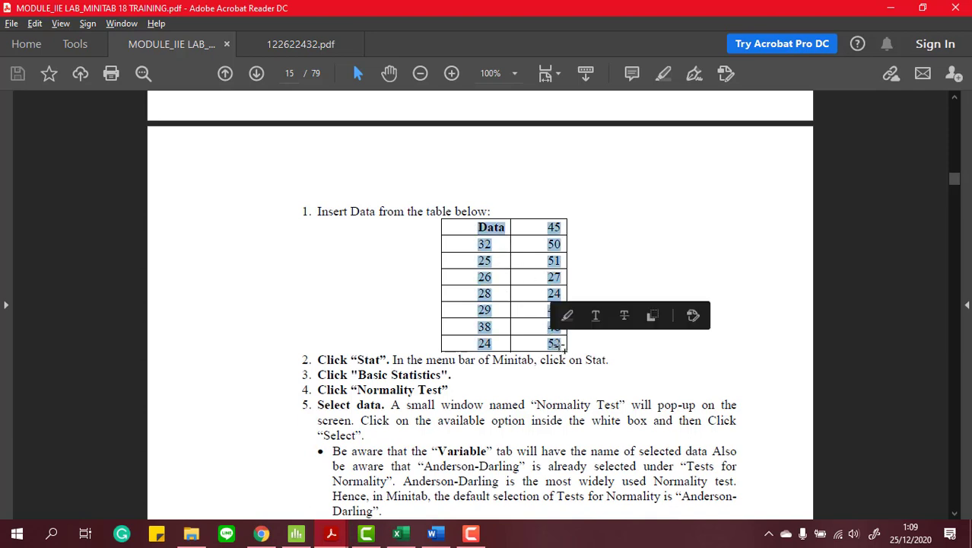
key(ctrl+c)
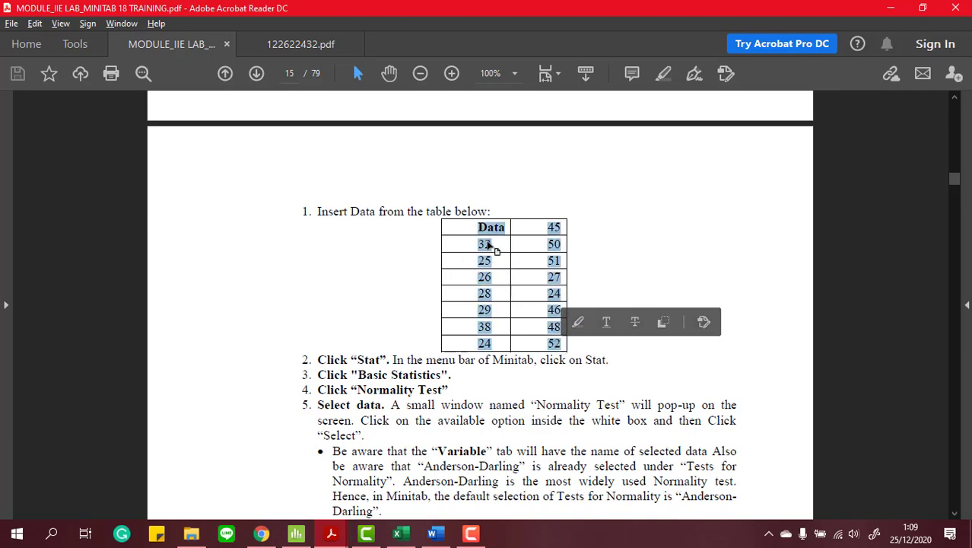
drag(475, 227, 559, 339)
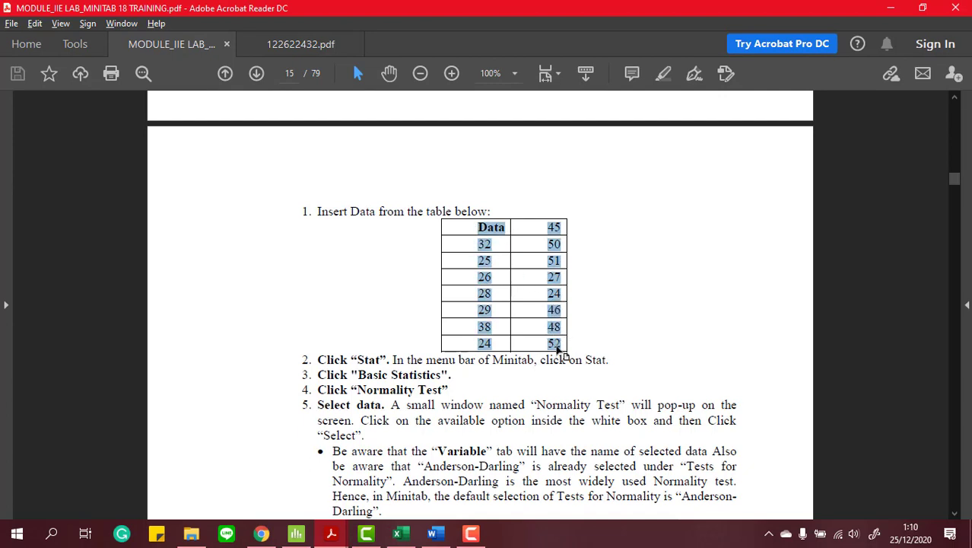
click(531, 315)
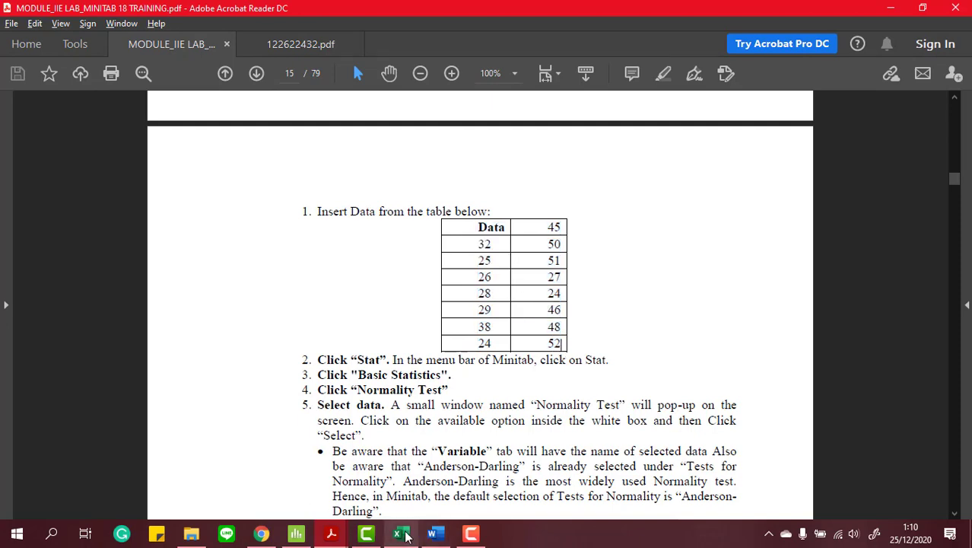
- Switch to the Data Minitab Basic Statistic workbook in Excel and copy the Data column with its header from the Uji Normalitas sheet
mouse_move(406, 537)
click(396, 464)
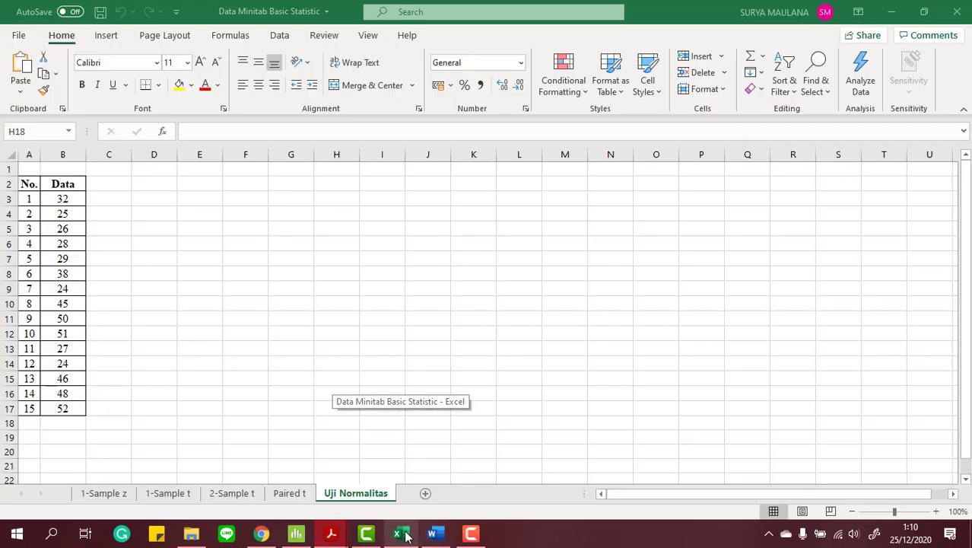
drag(64, 187, 77, 402)
key(ctrl+c)
- Paste the copied Data column into C1 of a new Minitab worksheet and close the Paired T-Test output
key(alt+Tab)
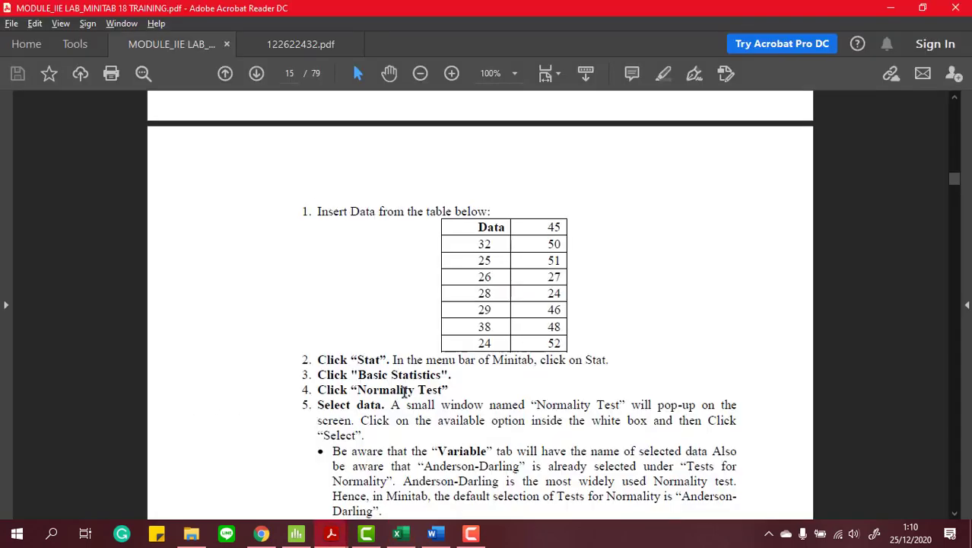
click(296, 533)
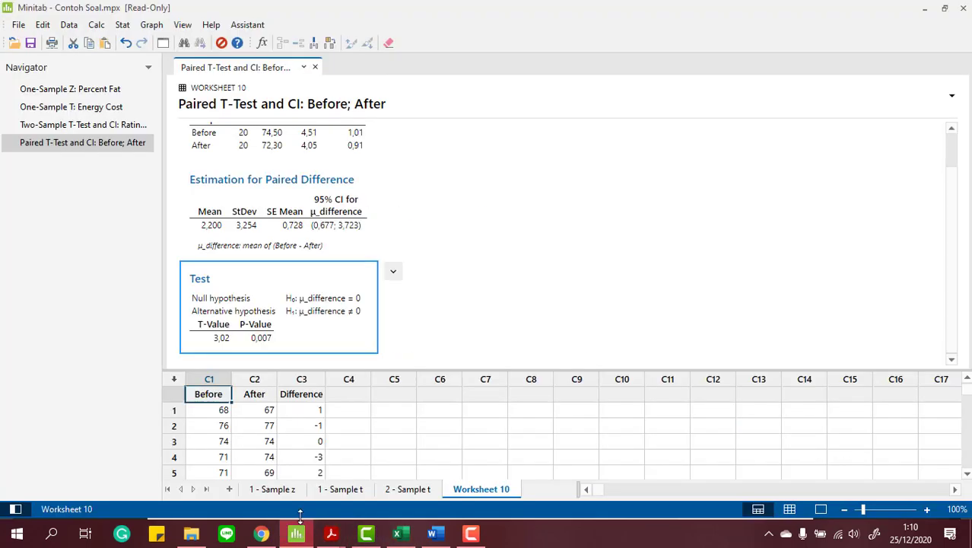
click(229, 489)
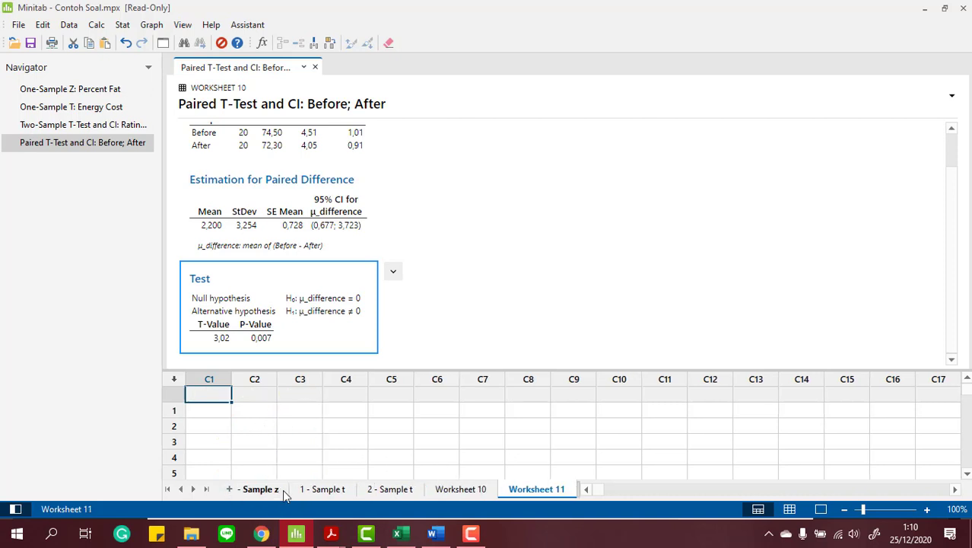
key(ctrl+v)
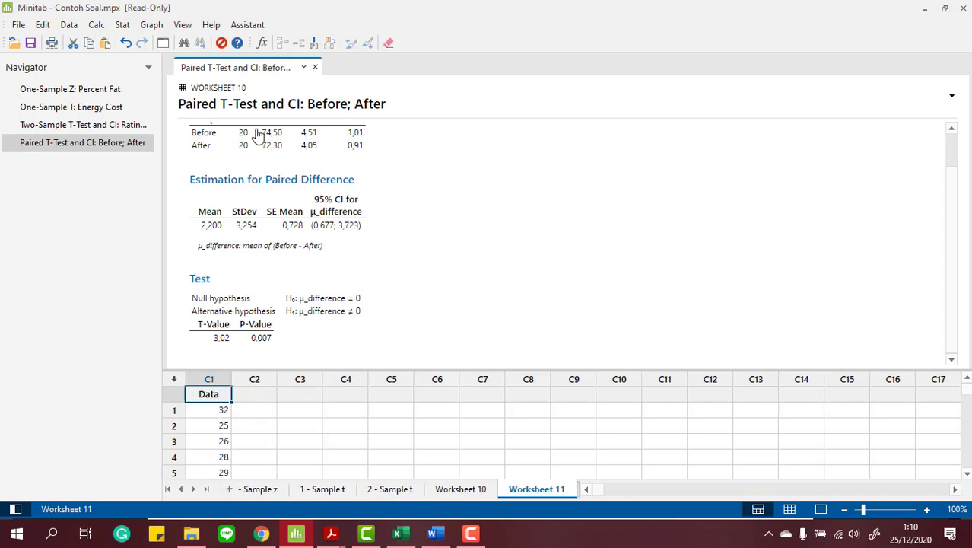
click(315, 67)
- Check the Normality Test instructions in the PDF module, then start the test in Minitab with the Data column as its variable
key(alt+Tab)
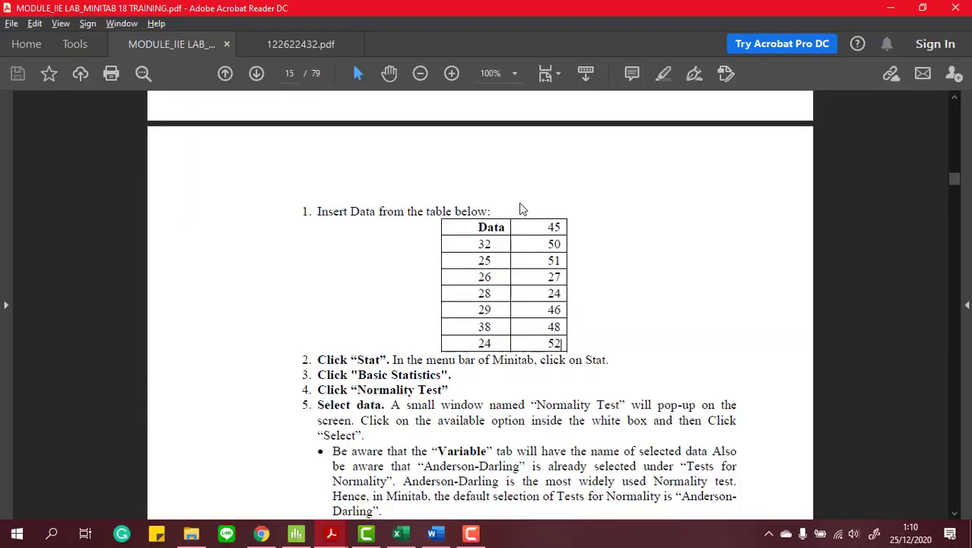
scroll(542, 372, down, 2)
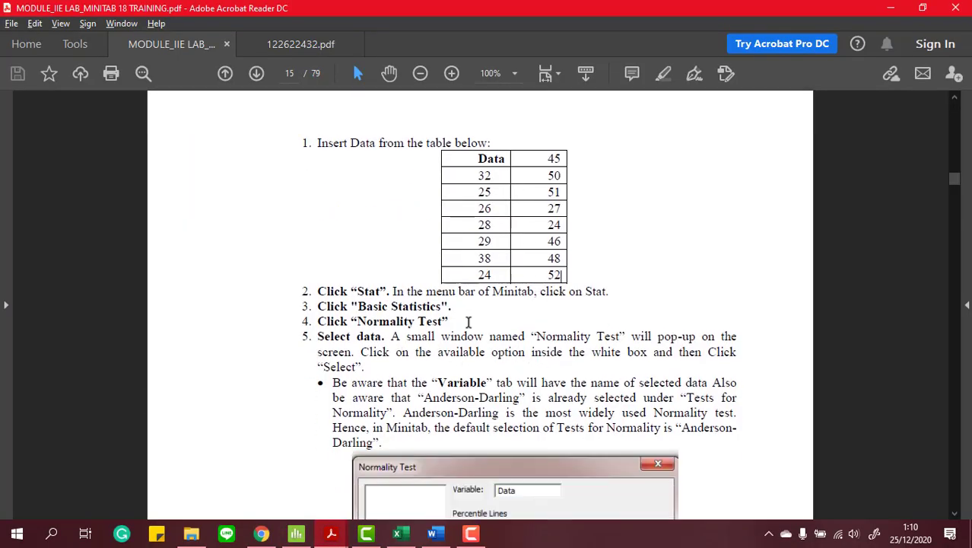
key(alt+Tab)
click(124, 26)
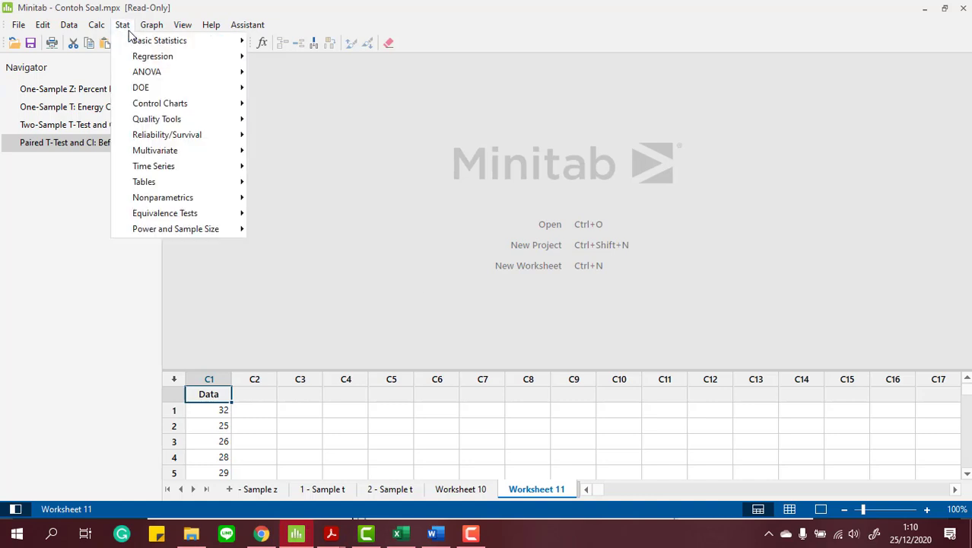
mouse_move(137, 40)
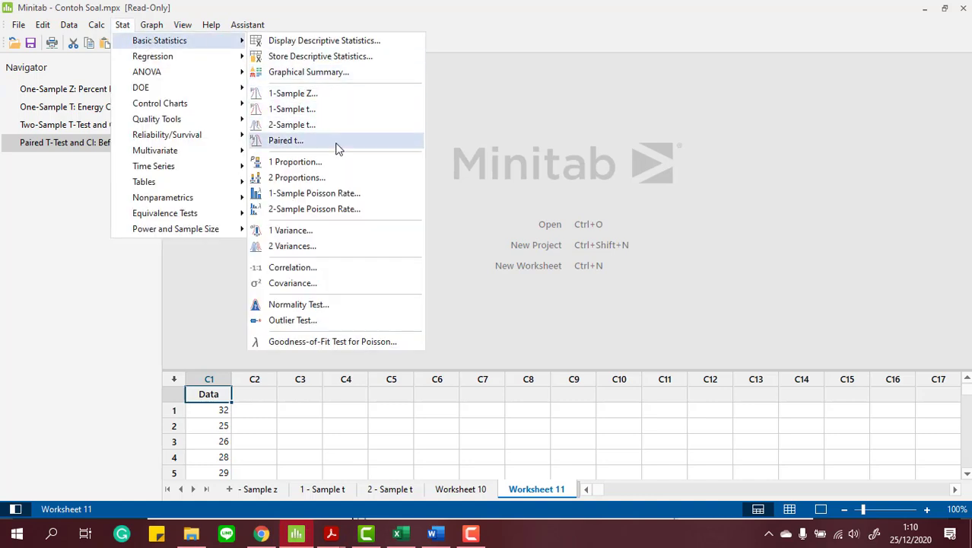
click(318, 304)
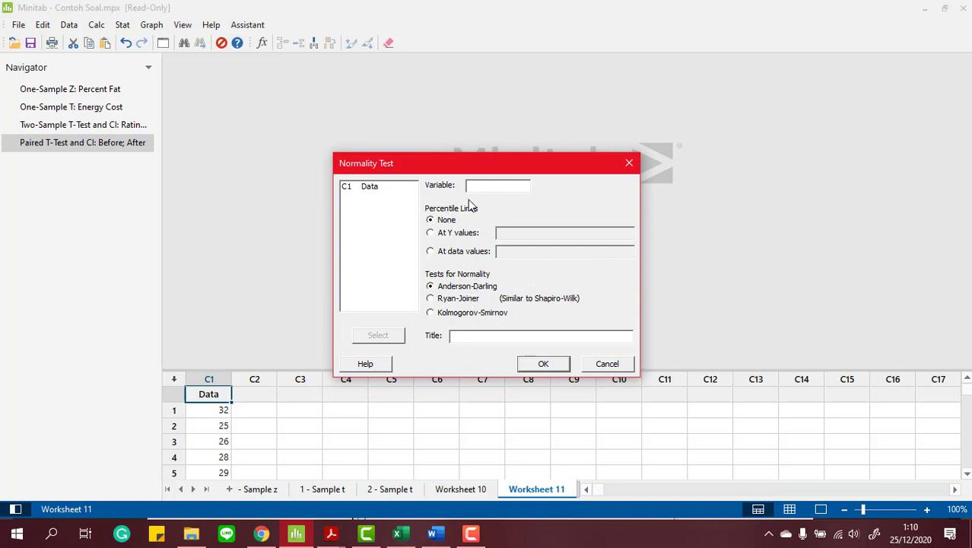
double_click(372, 193)
- Look up the module's note on the default Anderson-Darling selection under Tests for Normality
key(alt+Tab)
key(alt+Tab)
key(alt+Tab)
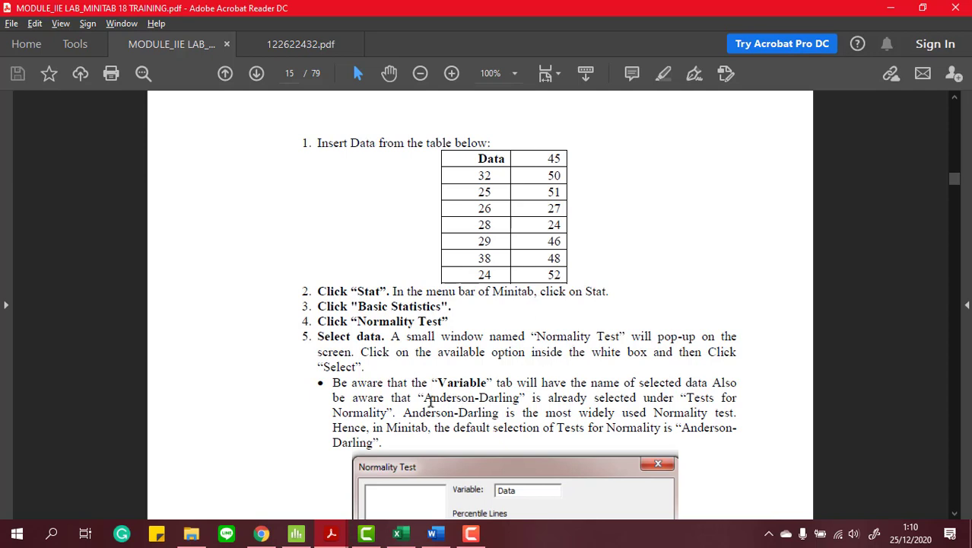
drag(424, 397, 525, 398)
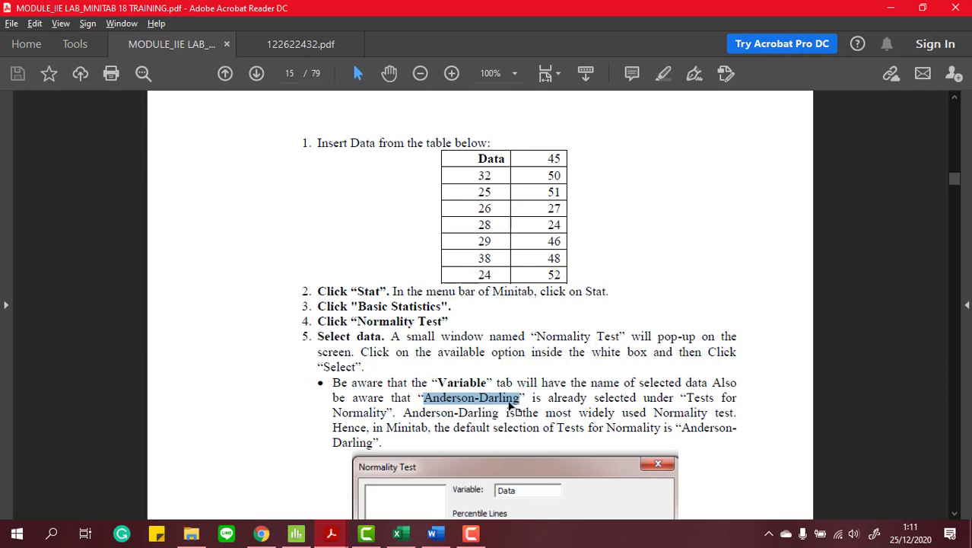
- Return to Minitab, title the Anderson-Darling test "Normality Test", run it and inspect the probability plot with its statistics
key(alt+Tab)
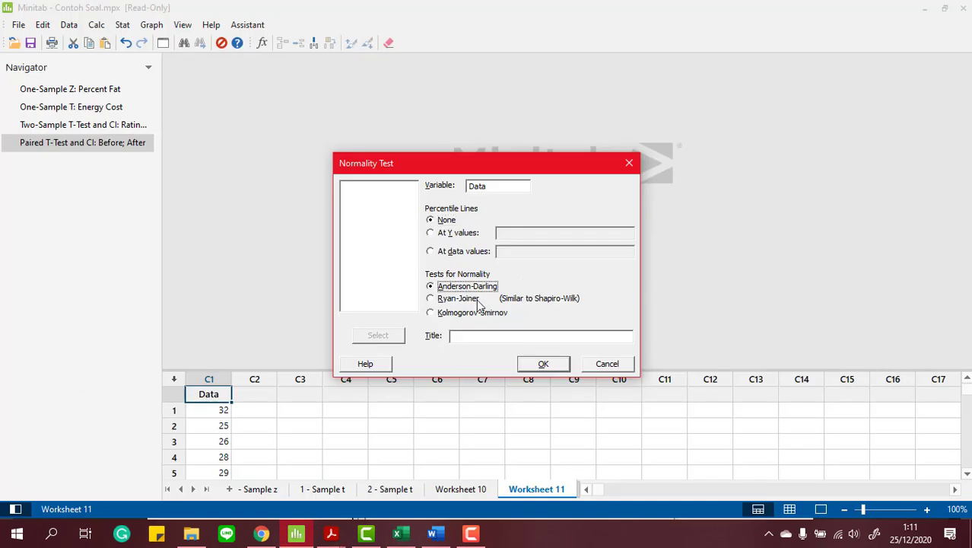
click(496, 339)
text(Norma;ity Test)
key(BackSpace)
key(BackSpace)
key(BackSpace)
key(BackSpace)
key(BackSpace)
key(BackSpace)
key(BackSpace)
key(BackSpace)
key(BackSpace)
text(lity Test)
click(557, 364)
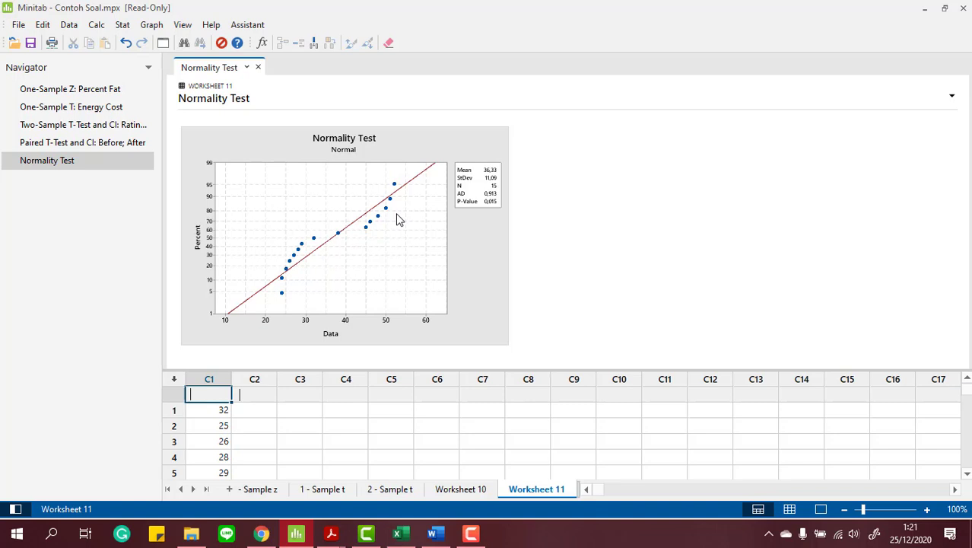
click(397, 219)
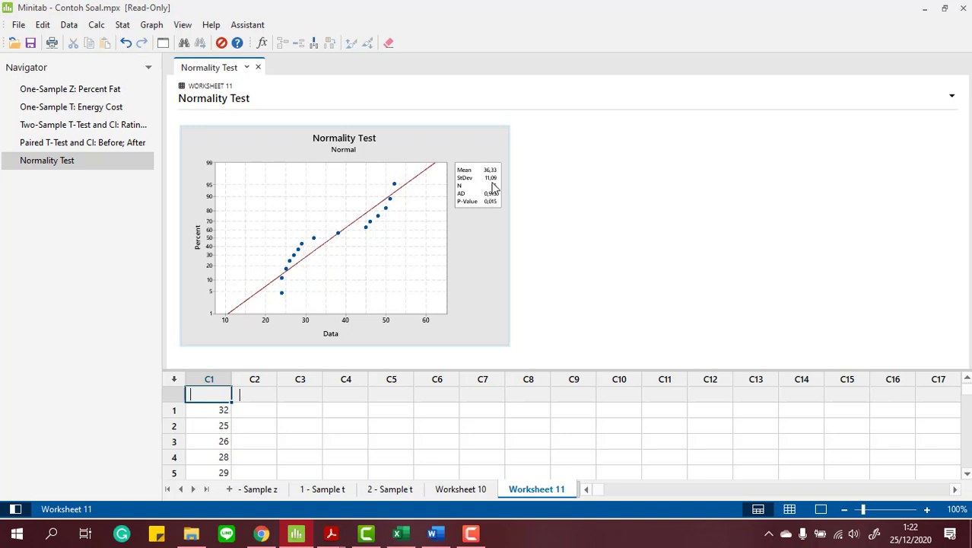
double_click(492, 188)
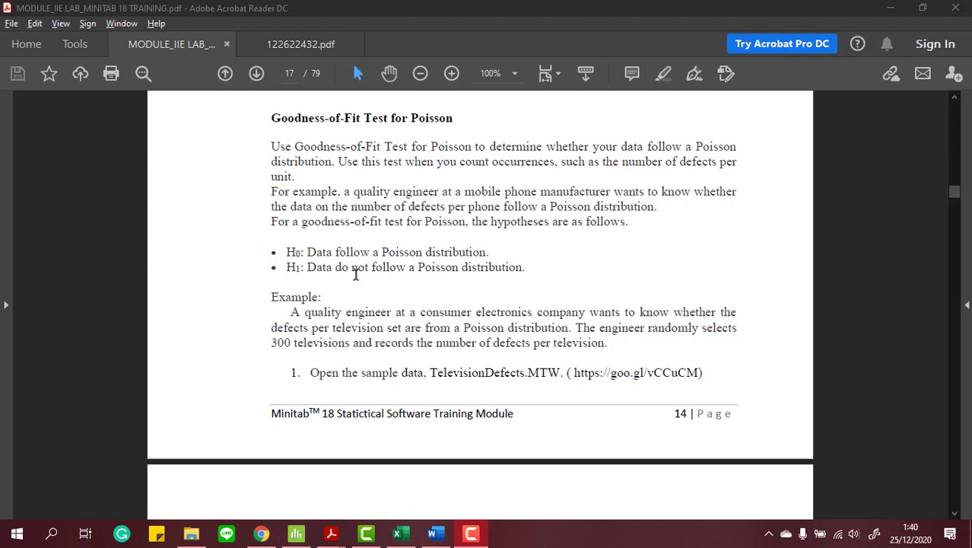
- Read the H0 and H1 hypotheses for the Goodness-of-Fit Test for Poisson in the PDF module
double_click(288, 252)
click(338, 277)
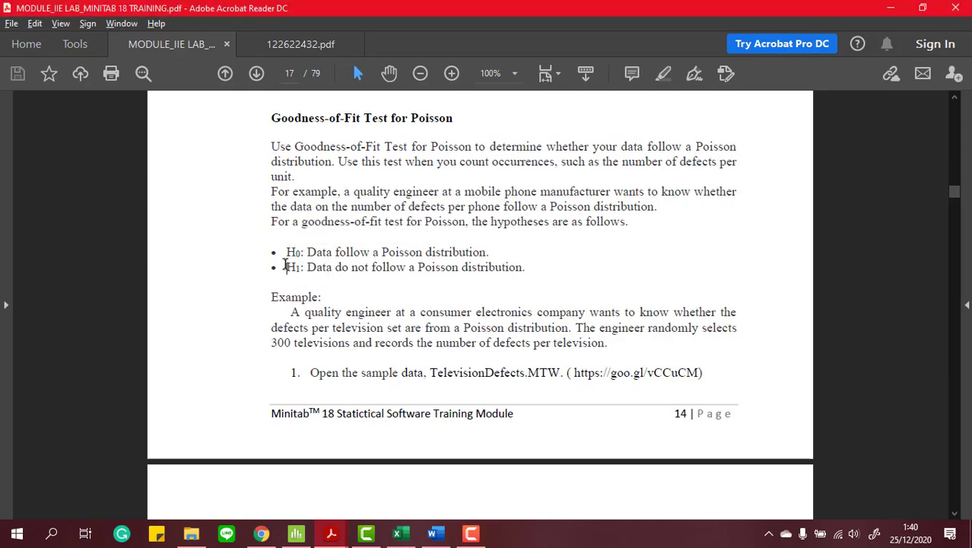
drag(284, 266, 525, 269)
click(512, 297)
drag(287, 253, 477, 254)
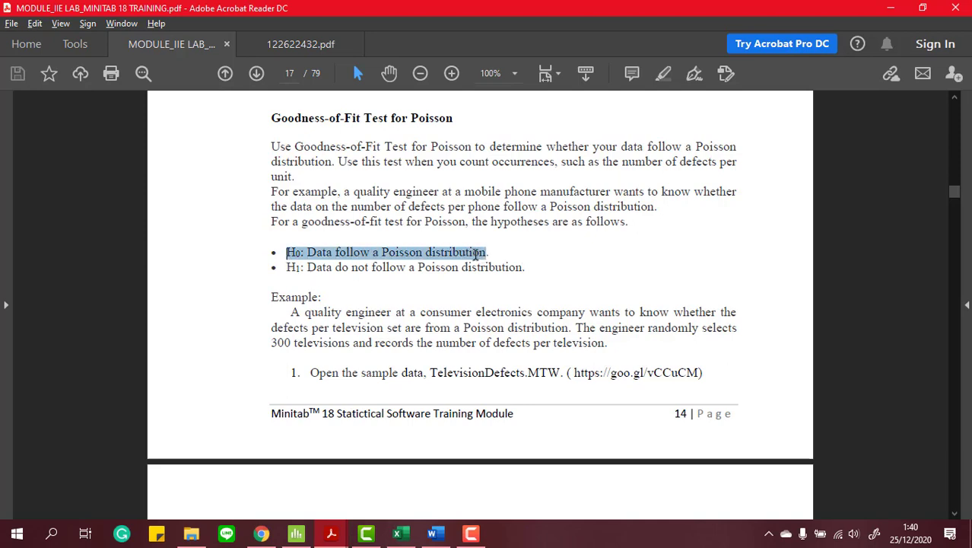
click(439, 293)
drag(286, 266, 492, 268)
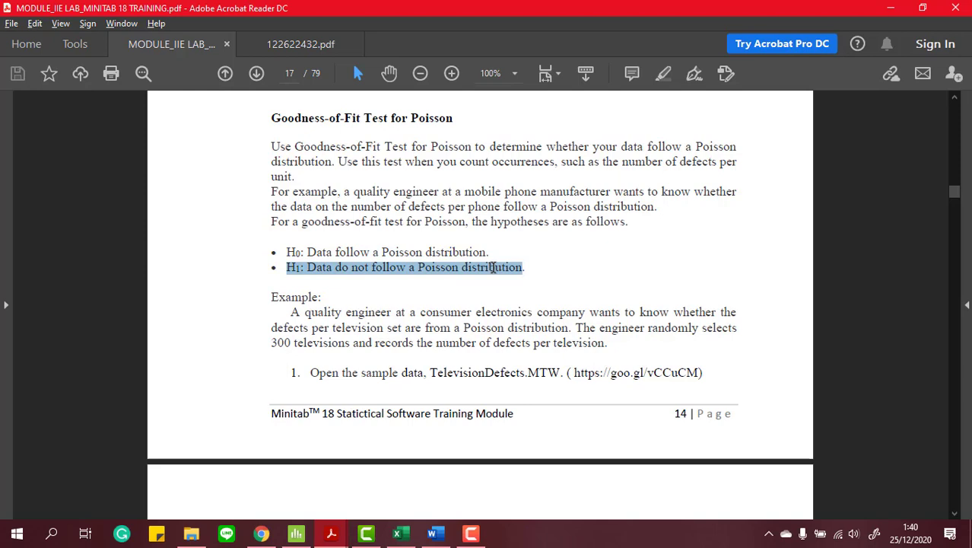
click(597, 308)
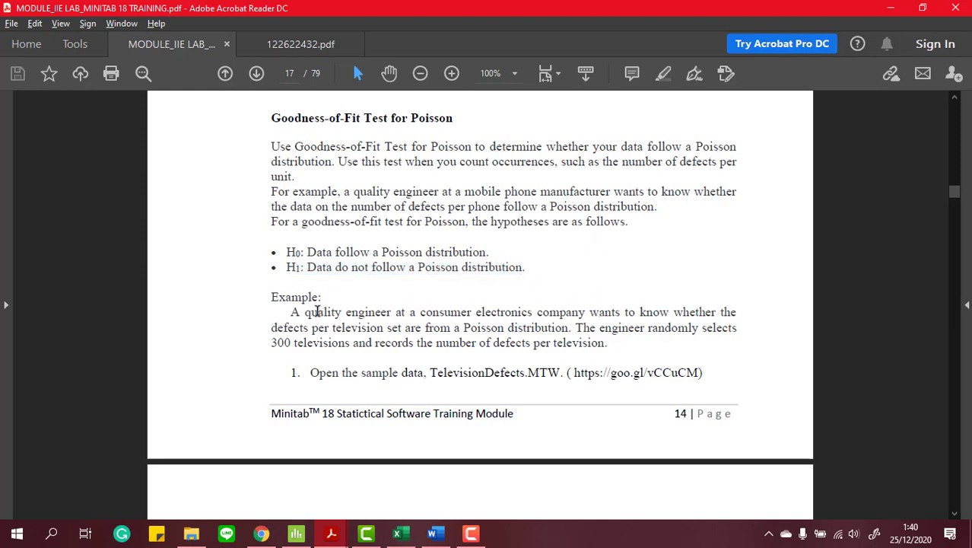
- Read the module's television defects example, including the sample of 300 televisions and the sample data reference
scroll(368, 312, down, 1)
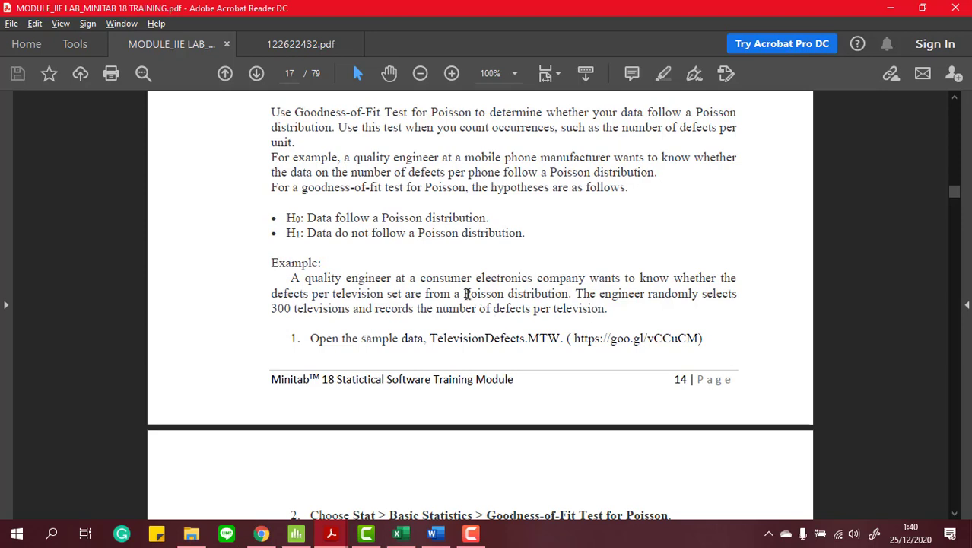
drag(464, 293, 569, 294)
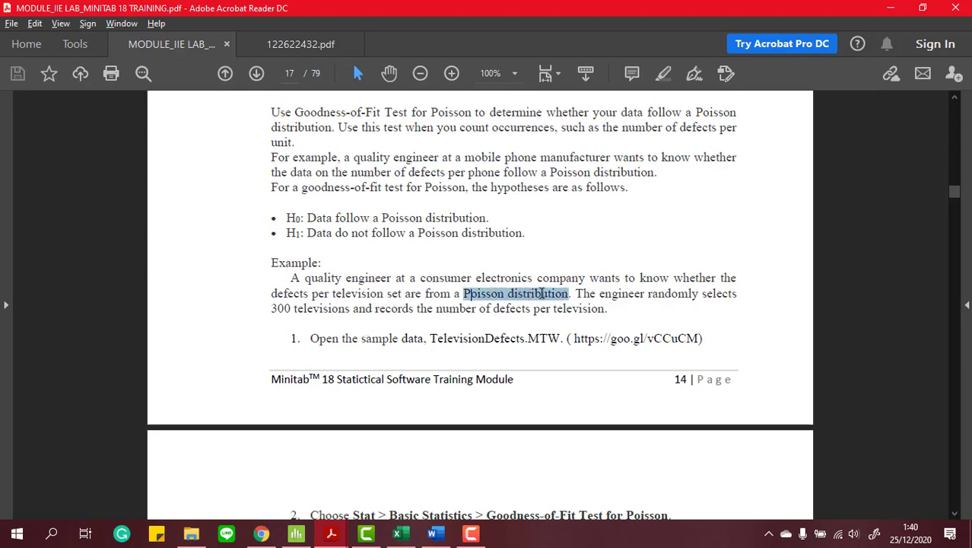
click(643, 325)
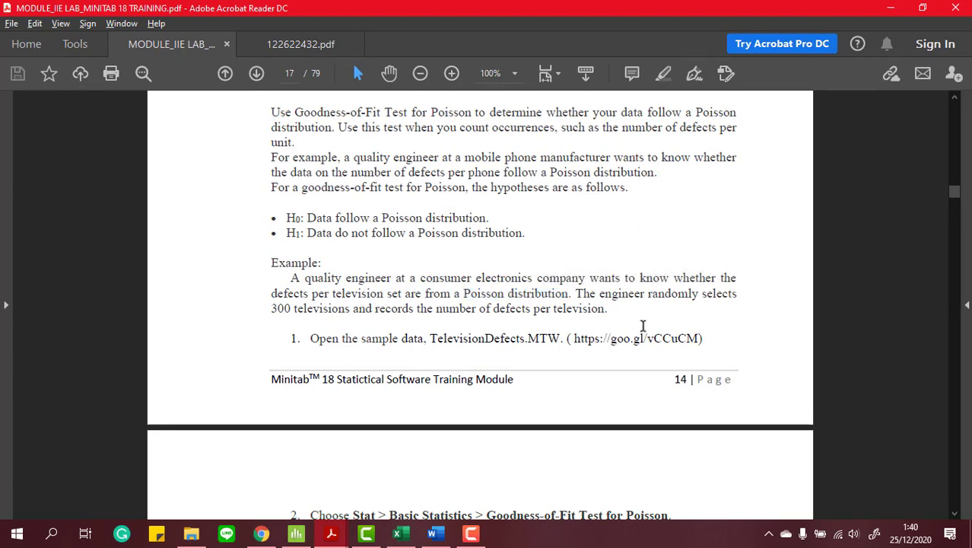
drag(272, 308, 331, 308)
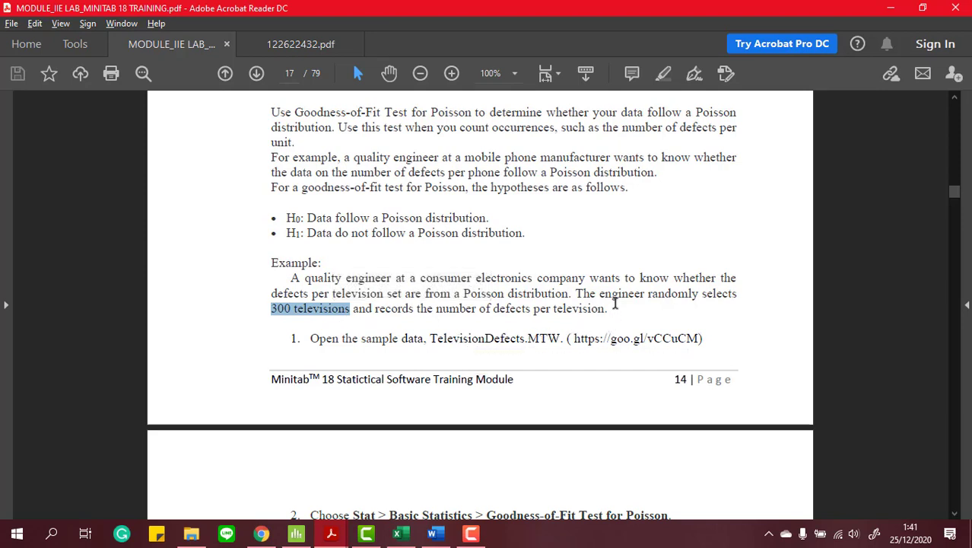
scroll(614, 312, down, 2)
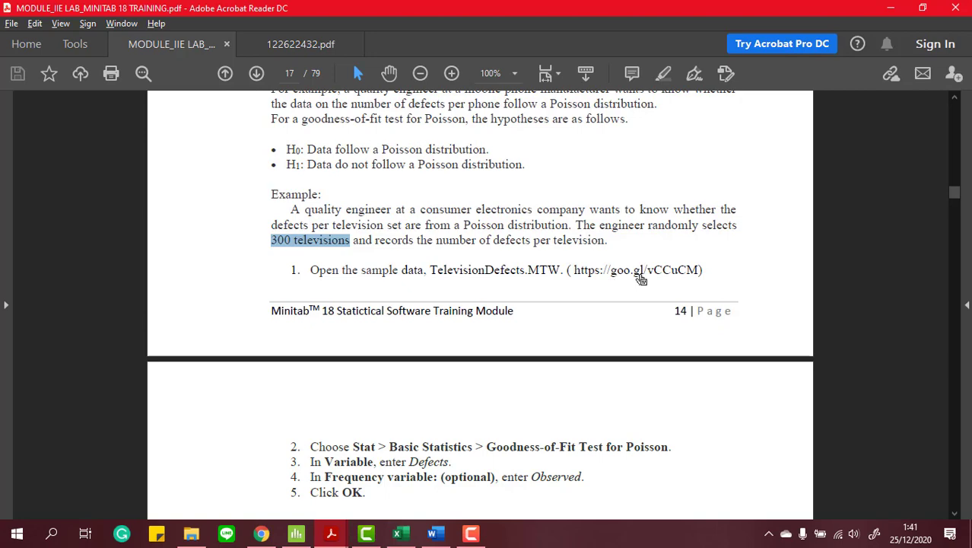
- Open the TelevisionDefects.MTW sample worksheet in Minitab and check its Defects and Observed columns
click(191, 533)
click(265, 217)
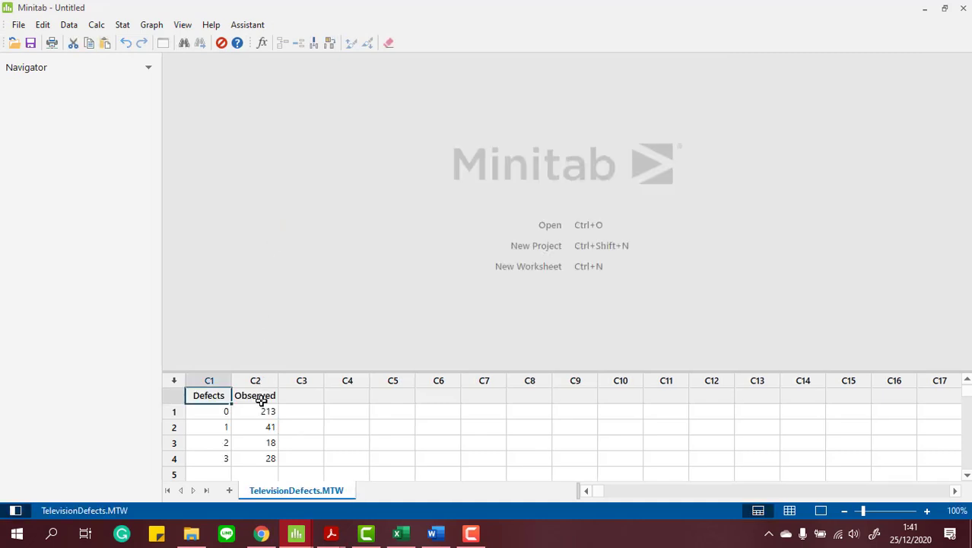
click(286, 411)
click(225, 397)
drag(232, 401, 255, 455)
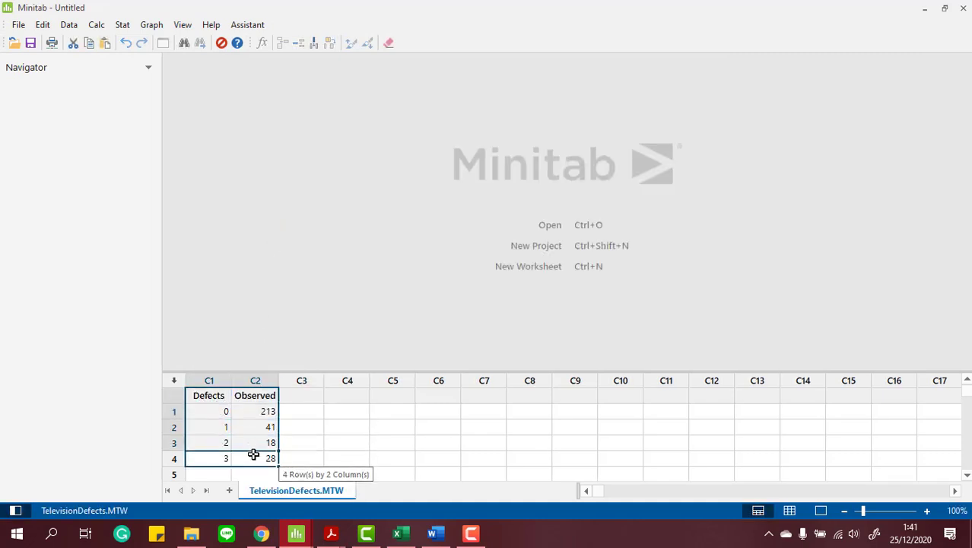
scroll(335, 441, down, 1)
click(341, 442)
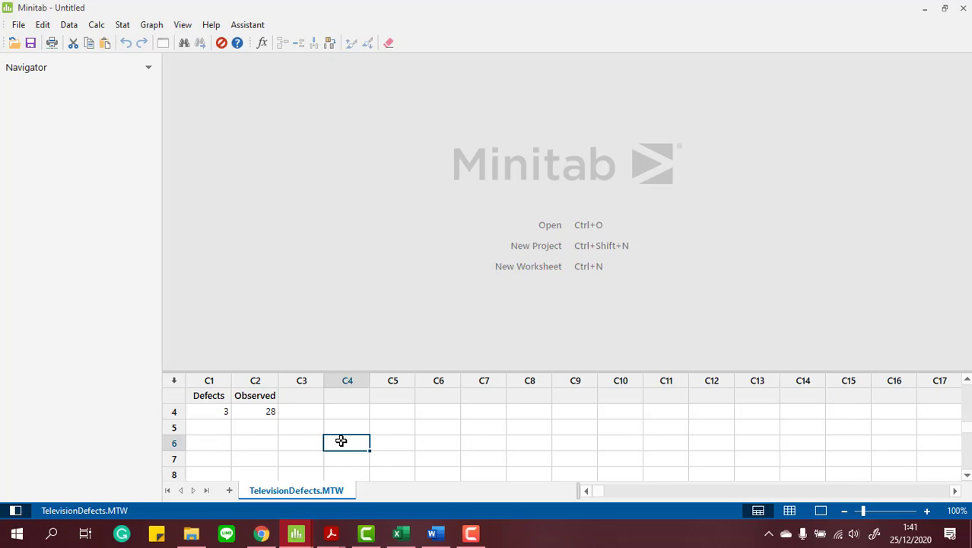
scroll(340, 440, up, 1)
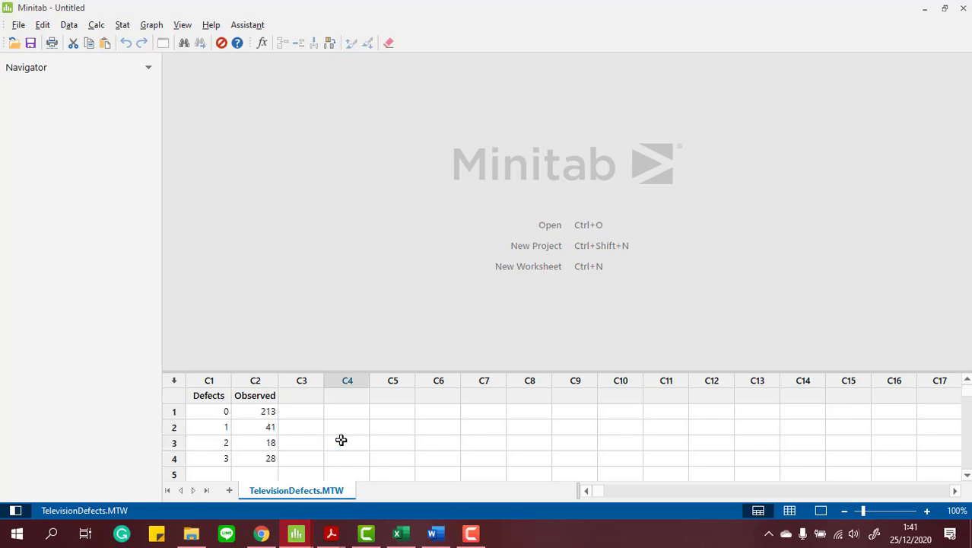
- Switch back to the PDF module and read the numbered instructions for running the Goodness-of-Fit Test for Poisson
key(alt+Tab)
key(alt+Tab)
key(alt+Tab)
key(Tab)
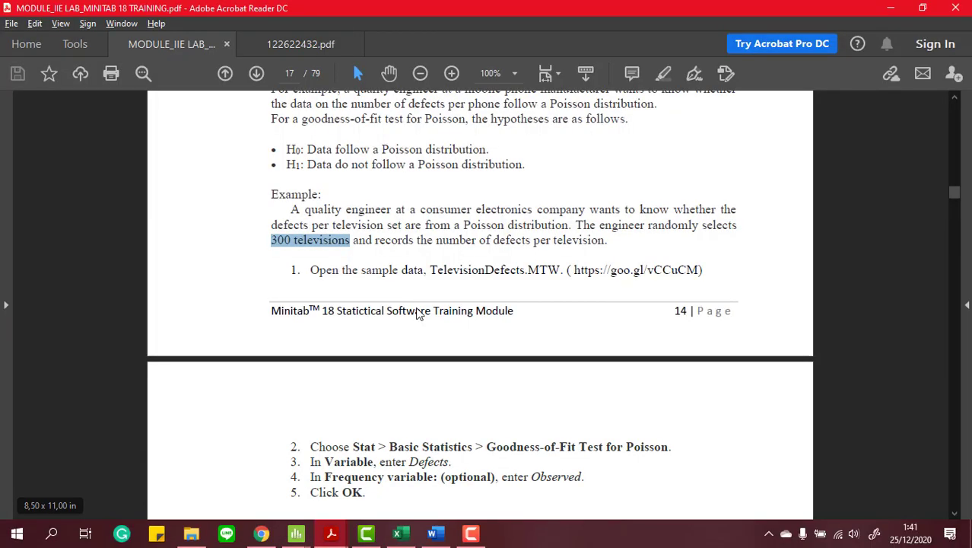
click(428, 269)
key(Return)
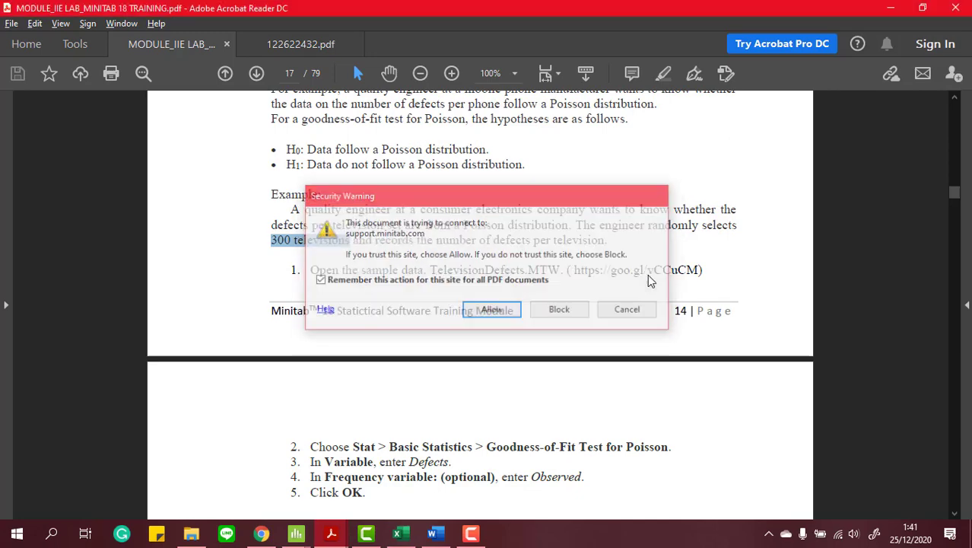
scroll(534, 286, down, 1)
scroll(509, 300, down, 3)
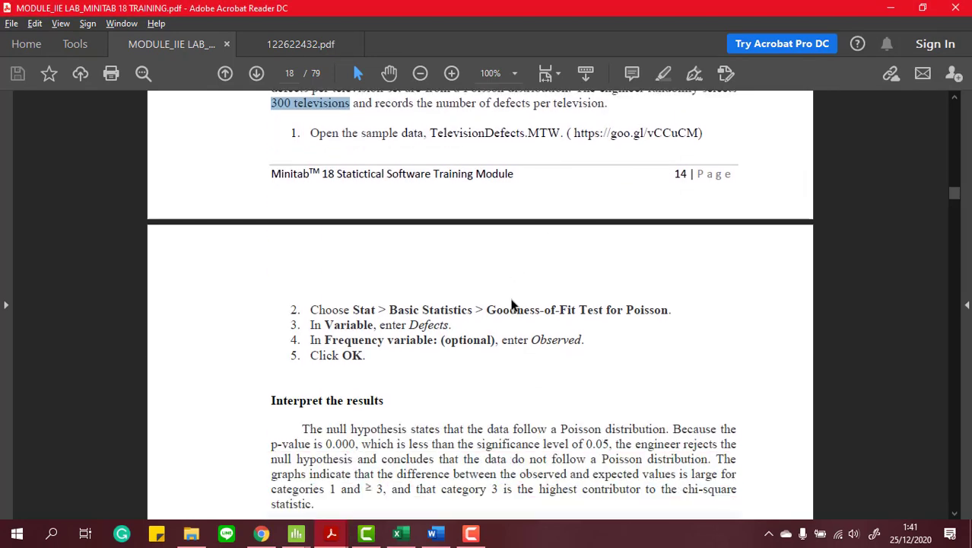
scroll(512, 305, down, 1)
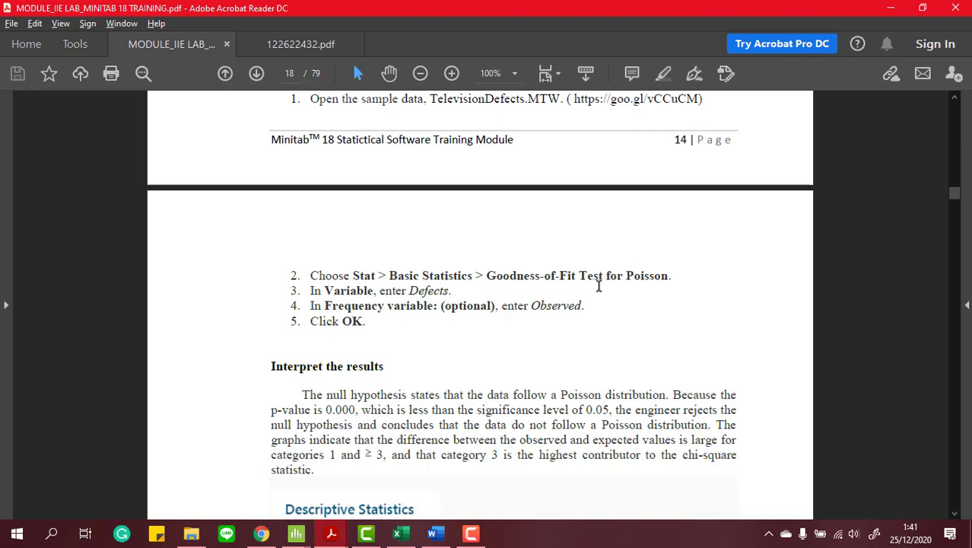
- Run the Goodness-of-Fit Test for Poisson in Minitab with Defects as the variable and Observed as the frequency variable
key(alt+Tab)
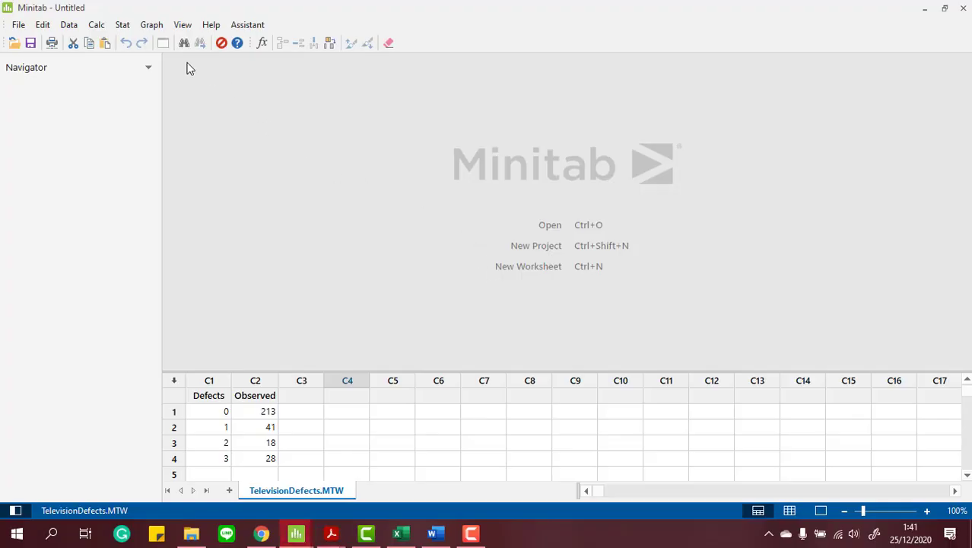
click(122, 25)
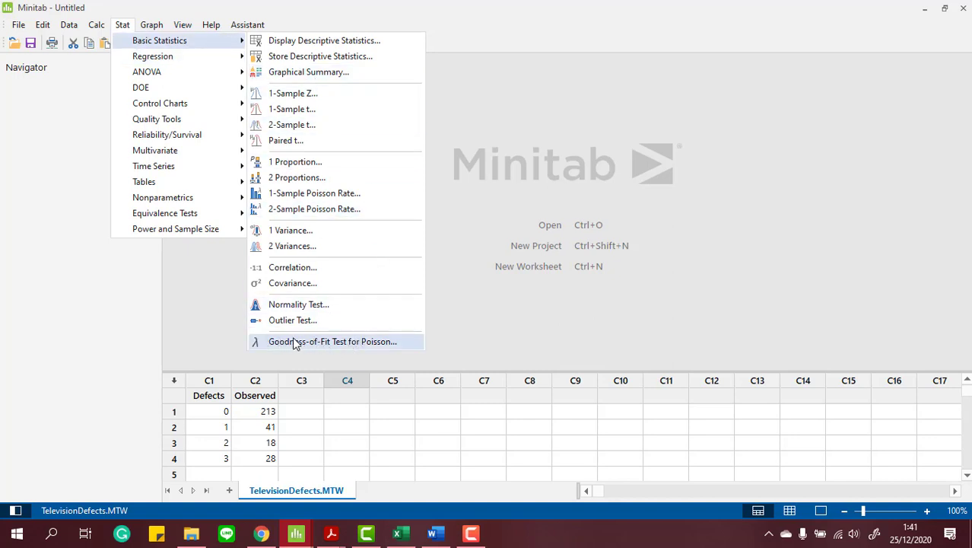
click(372, 347)
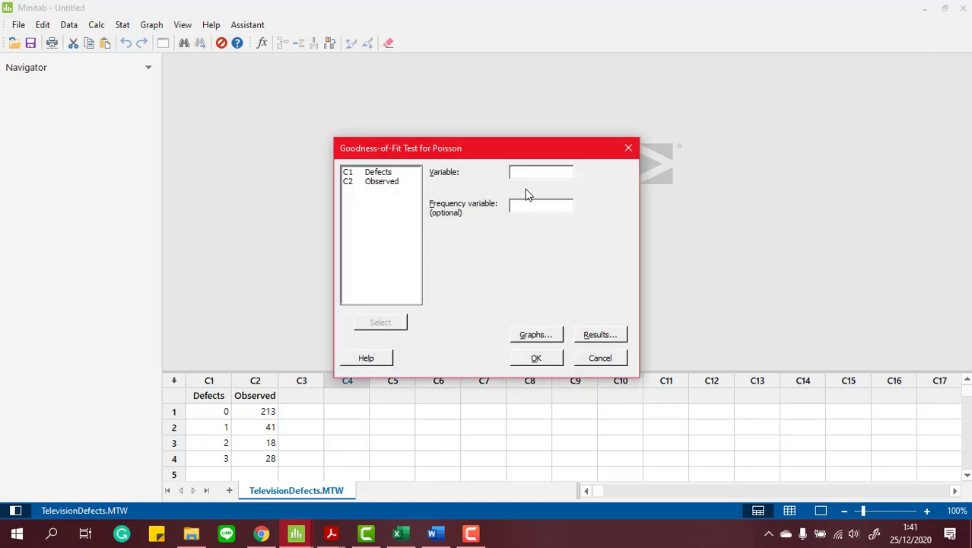
double_click(379, 175)
double_click(388, 184)
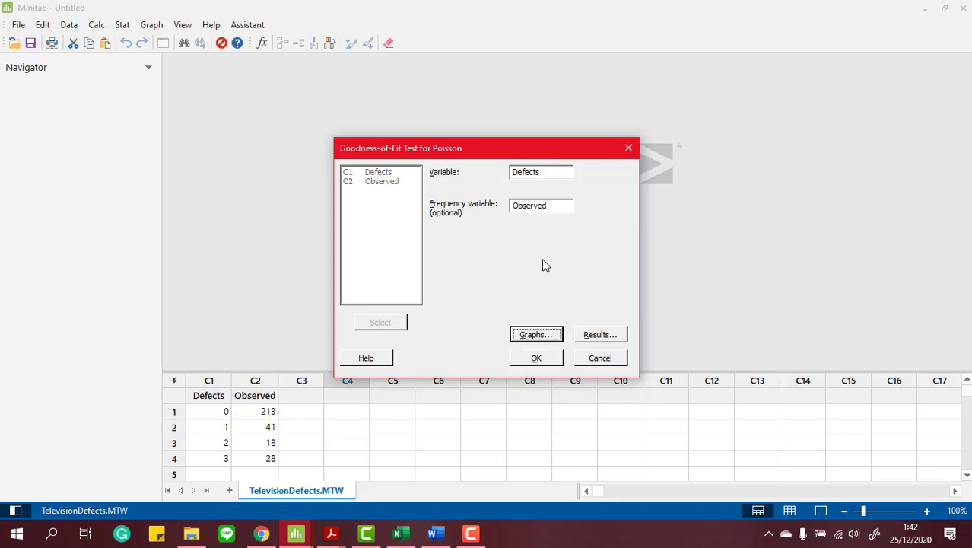
key(alt+Tab)
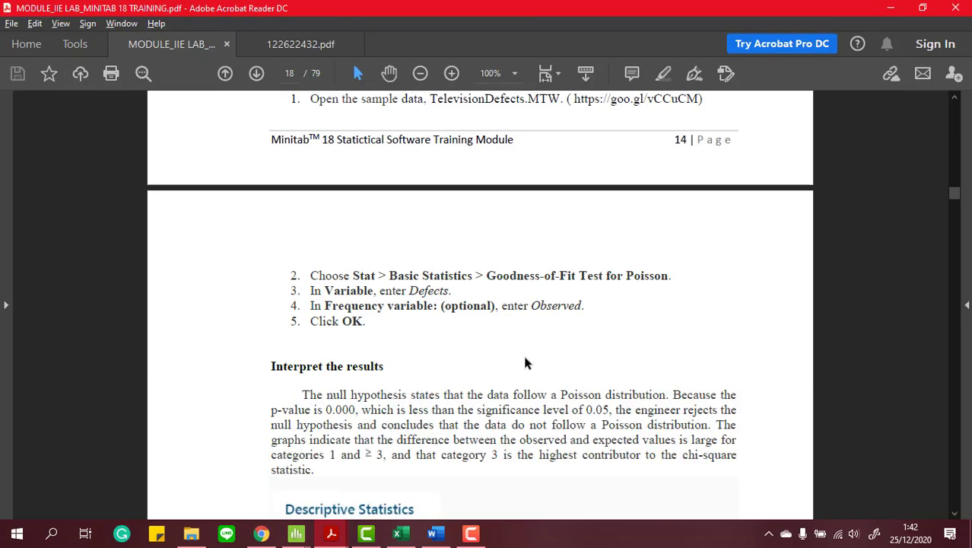
key(alt+Tab)
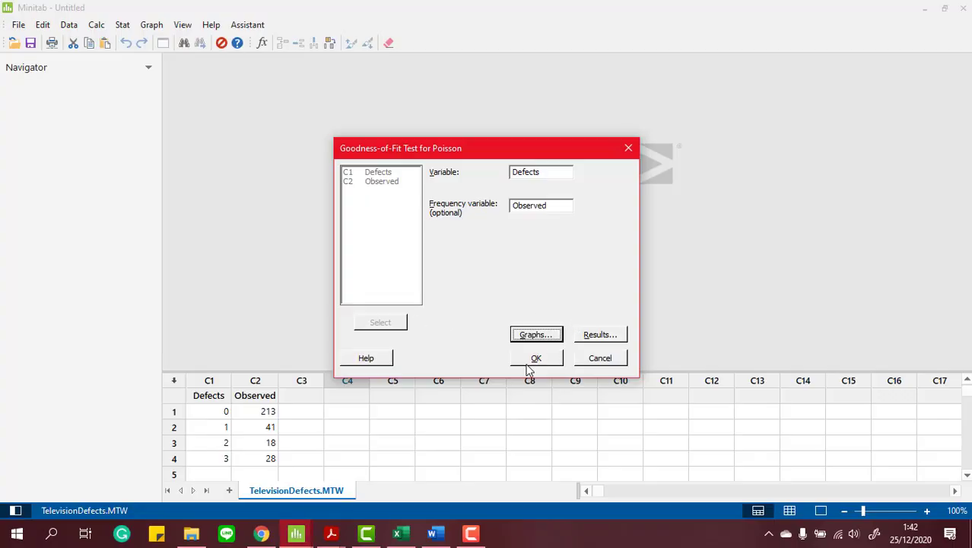
click(537, 359)
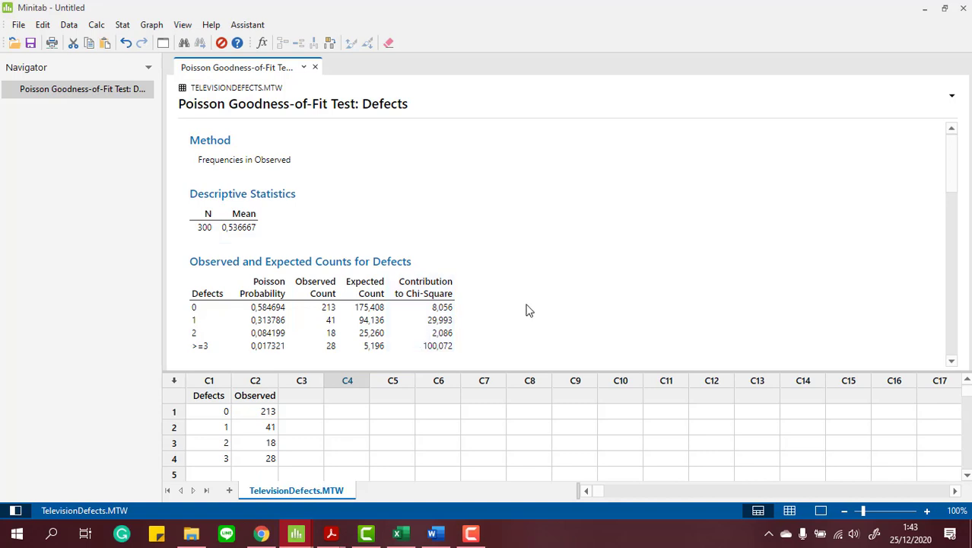
- Examine the Poisson test's chi-square results, the observed and expected values chart, and the >=3 bar in the contribution chart
scroll(518, 337, down, 5)
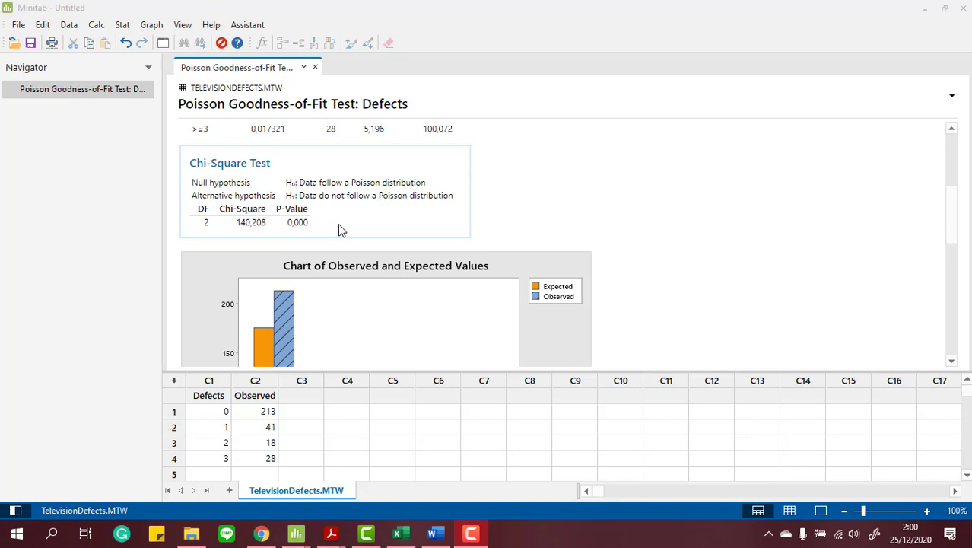
scroll(533, 274, down, 2)
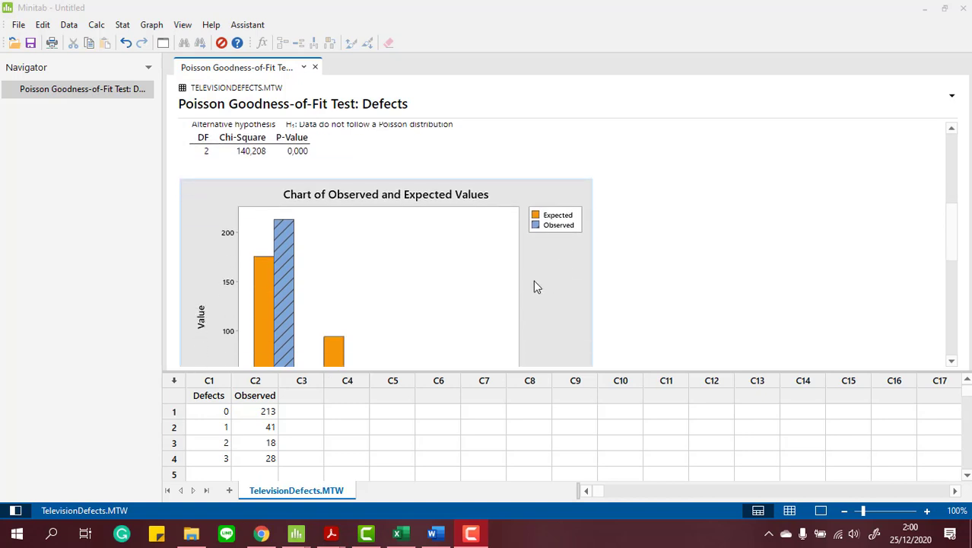
scroll(535, 287, down, 2)
scroll(534, 288, up, 2)
scroll(461, 274, down, 8)
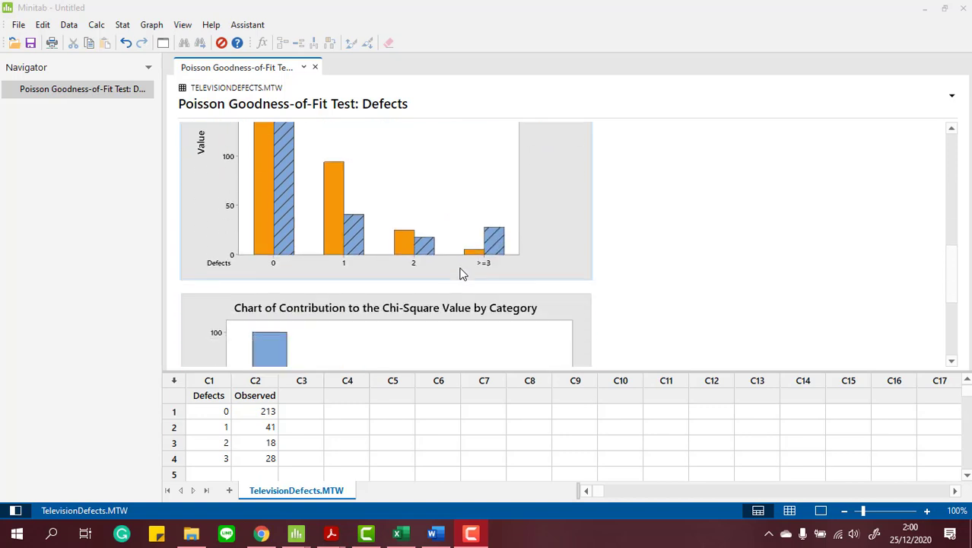
scroll(462, 274, down, 2)
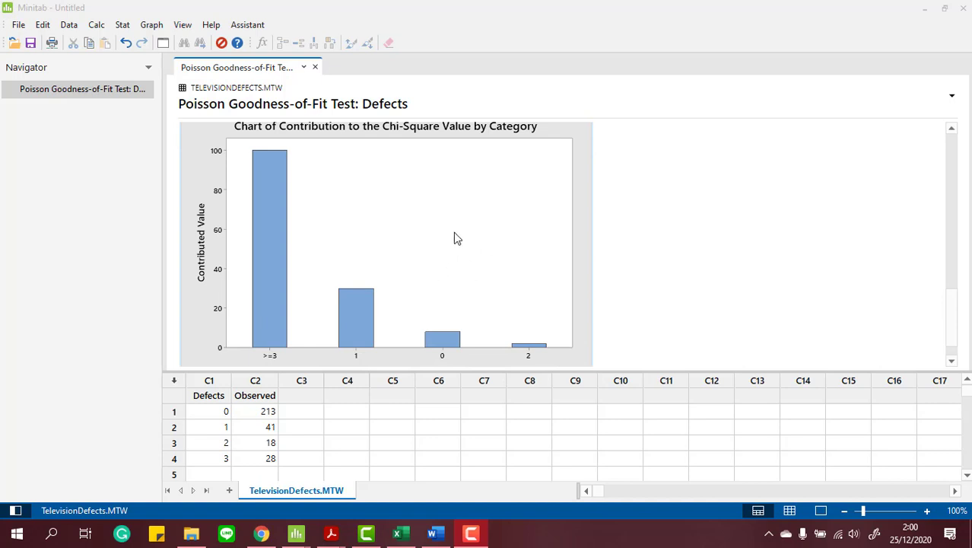
scroll(469, 243, down, 1)
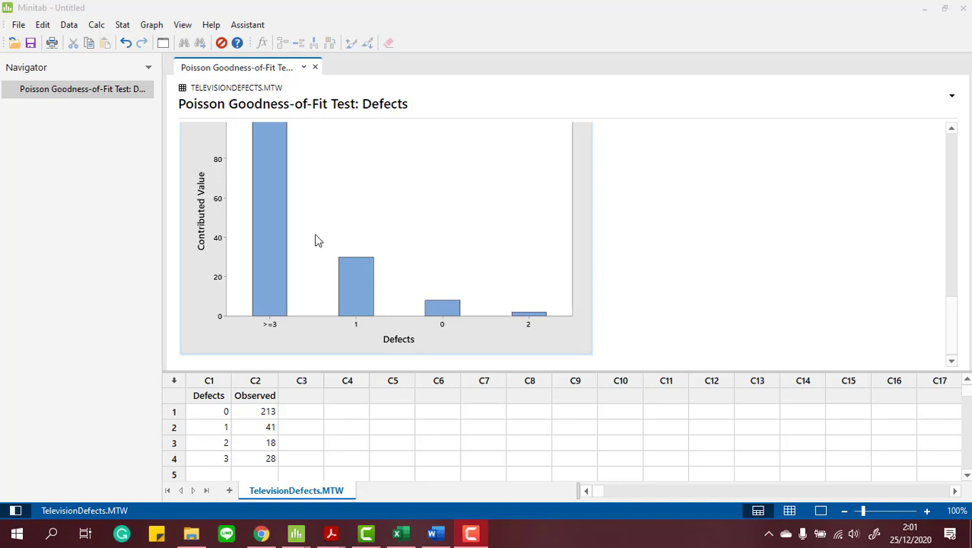
click(264, 245)
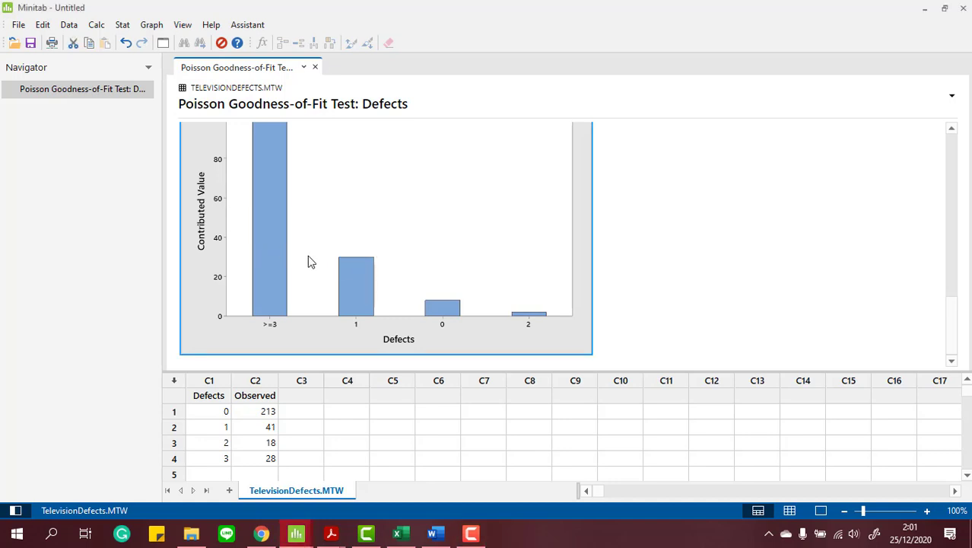
mouse_move(271, 250)
mouse_move(281, 231)
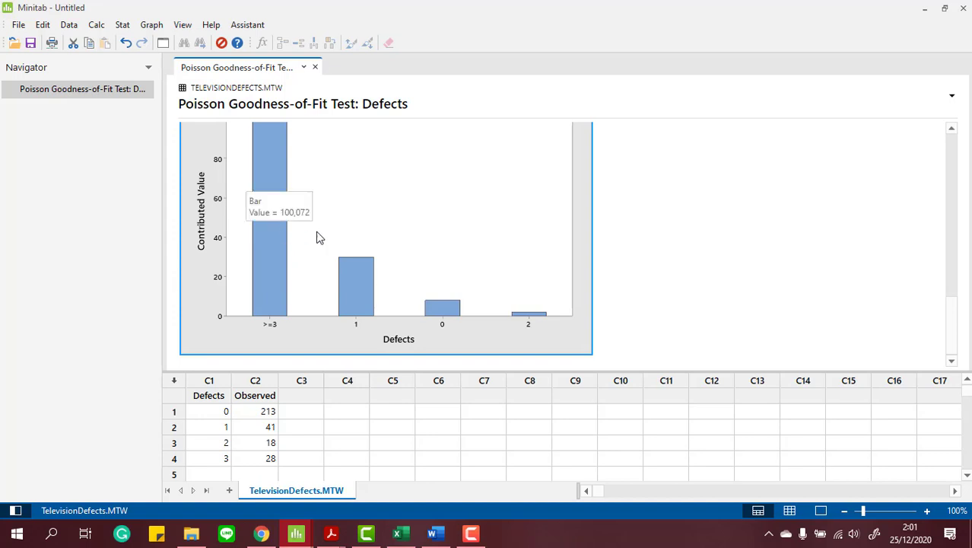